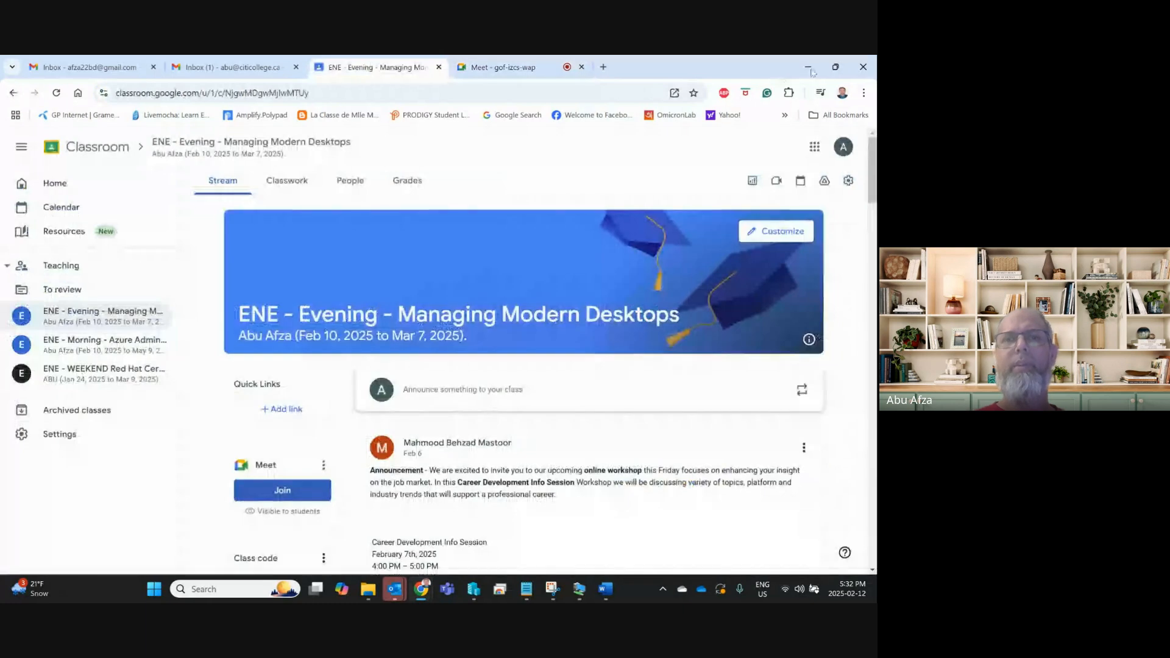
# Minimise the Chrome and Hyper-V Manager windows and reposition the SERVER1 VM window.
pyautogui.click(807, 67)
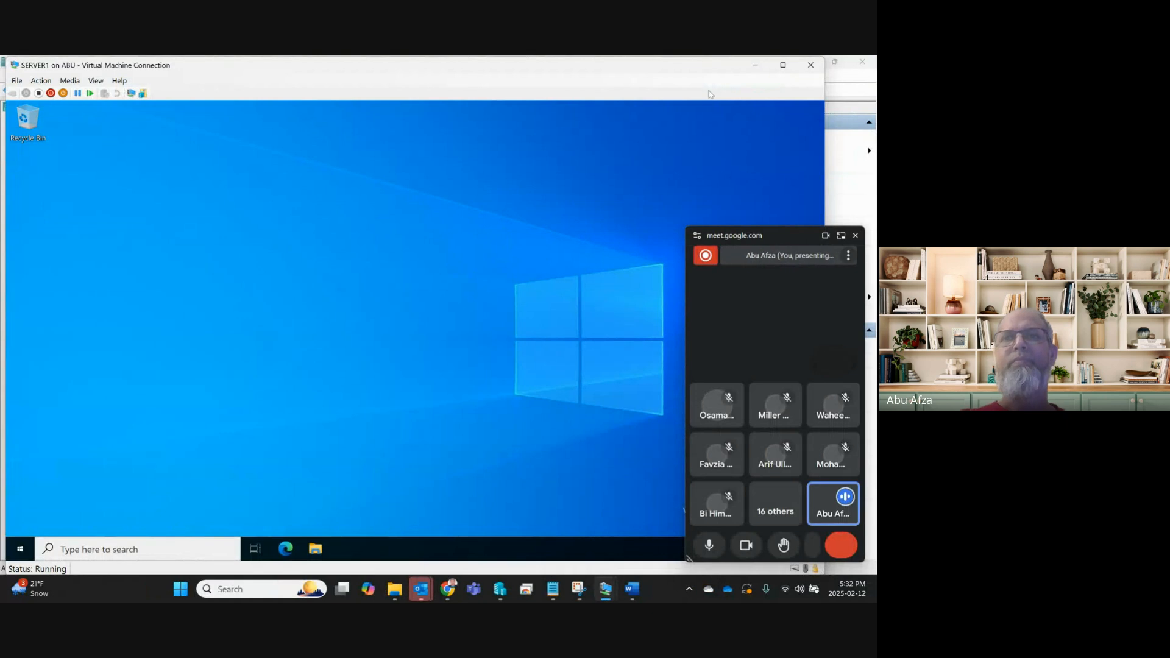
pyautogui.moveTo(622, 68); pyautogui.dragTo(633, 70)
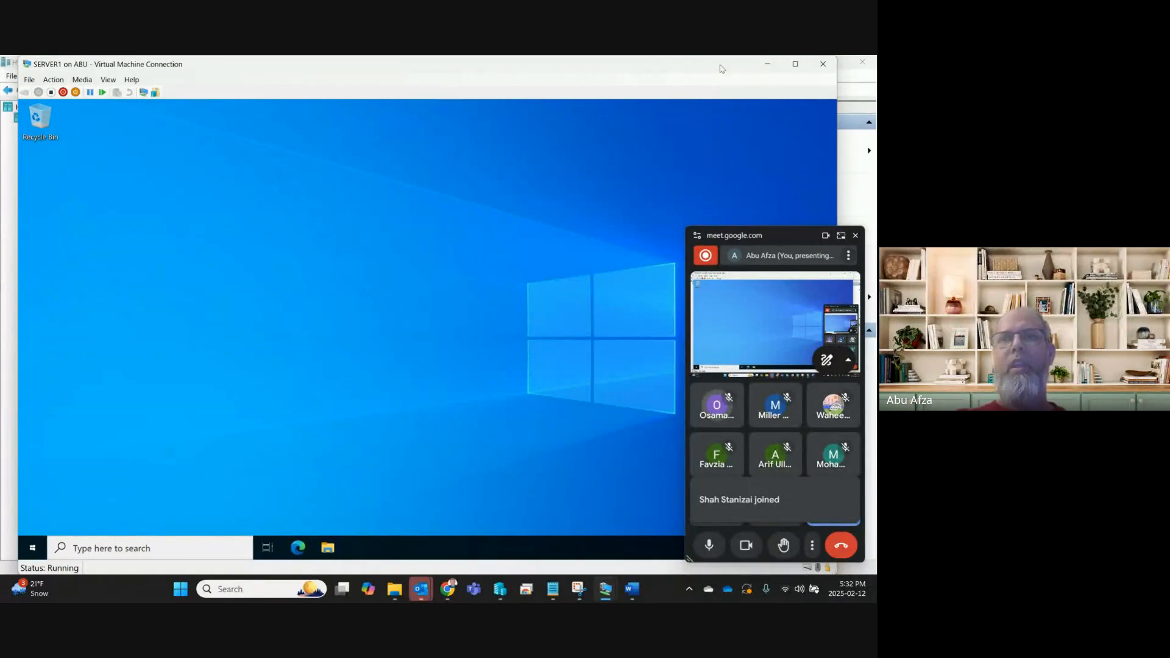
pyautogui.moveTo(722, 69); pyautogui.dragTo(710, 140)
pyautogui.click(806, 63)
pyautogui.click(807, 65)
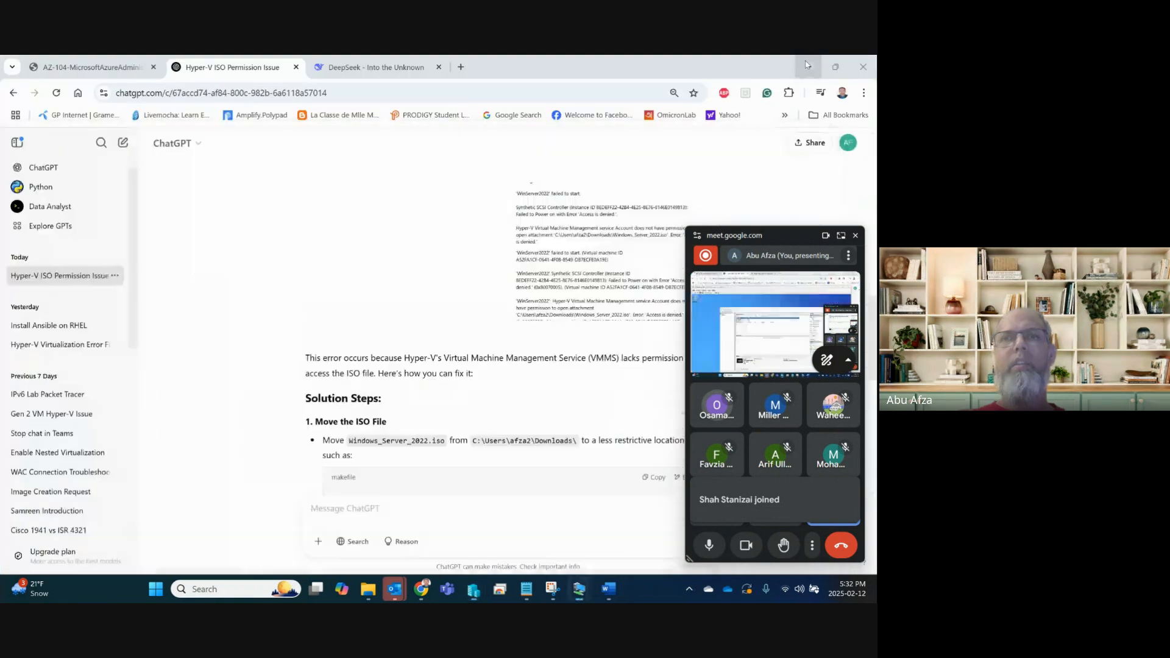
pyautogui.click(806, 63)
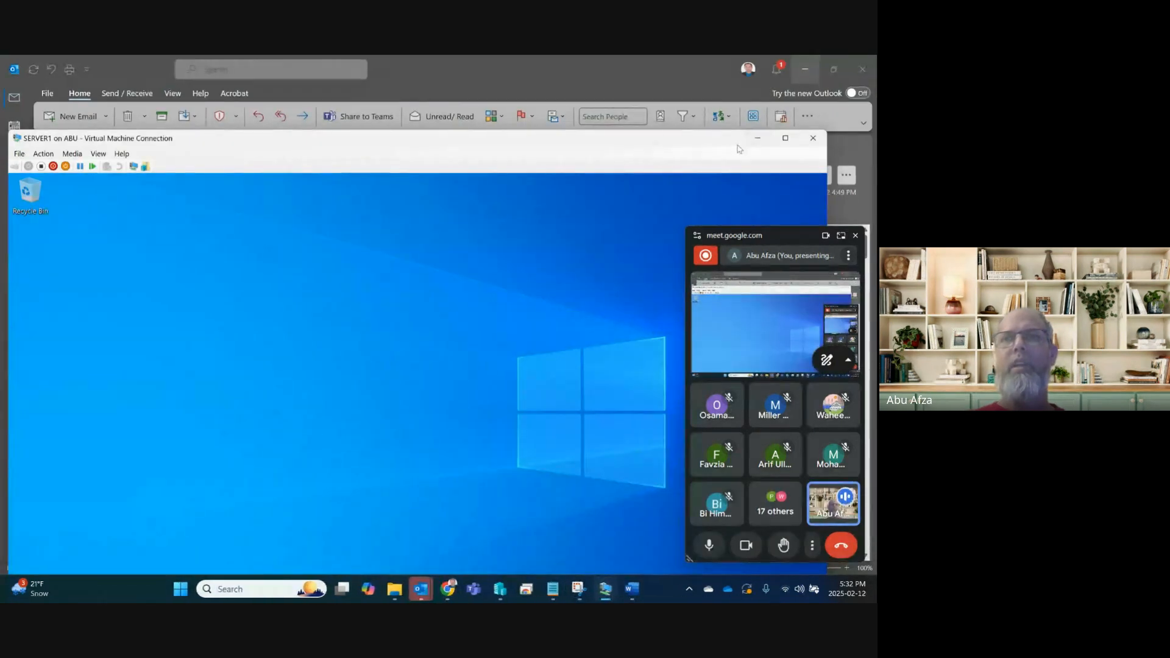
# Minimise Outlook and the Snipping Tool, then bring the Project 2-2 document forward.
pyautogui.click(553, 63)
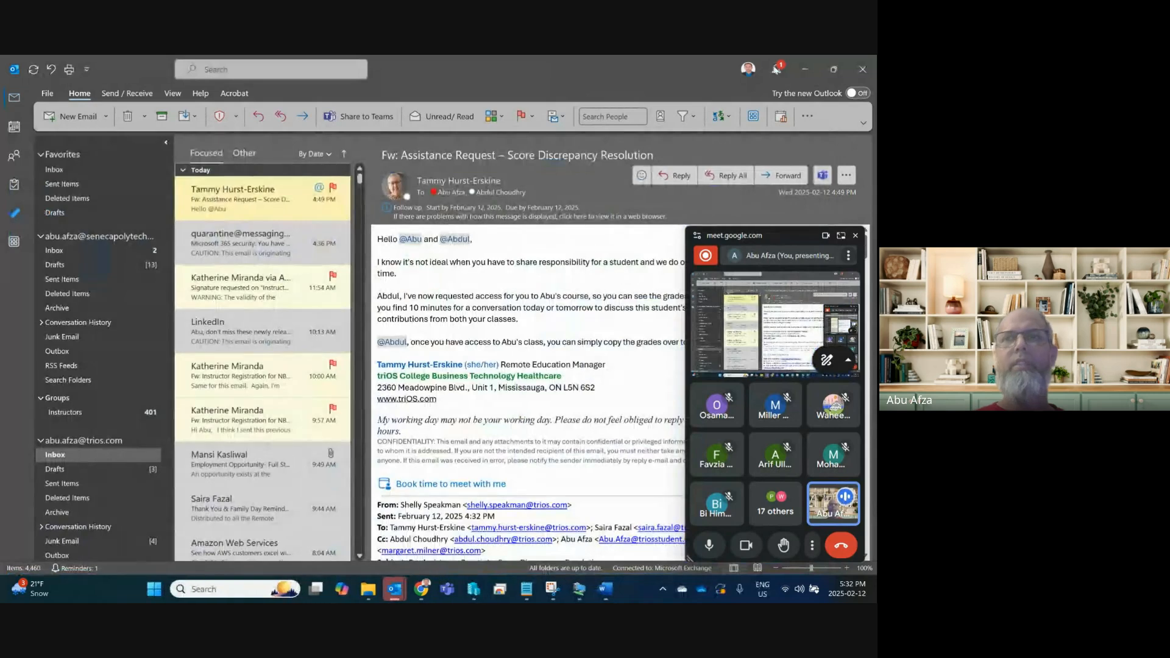
pyautogui.click(805, 69)
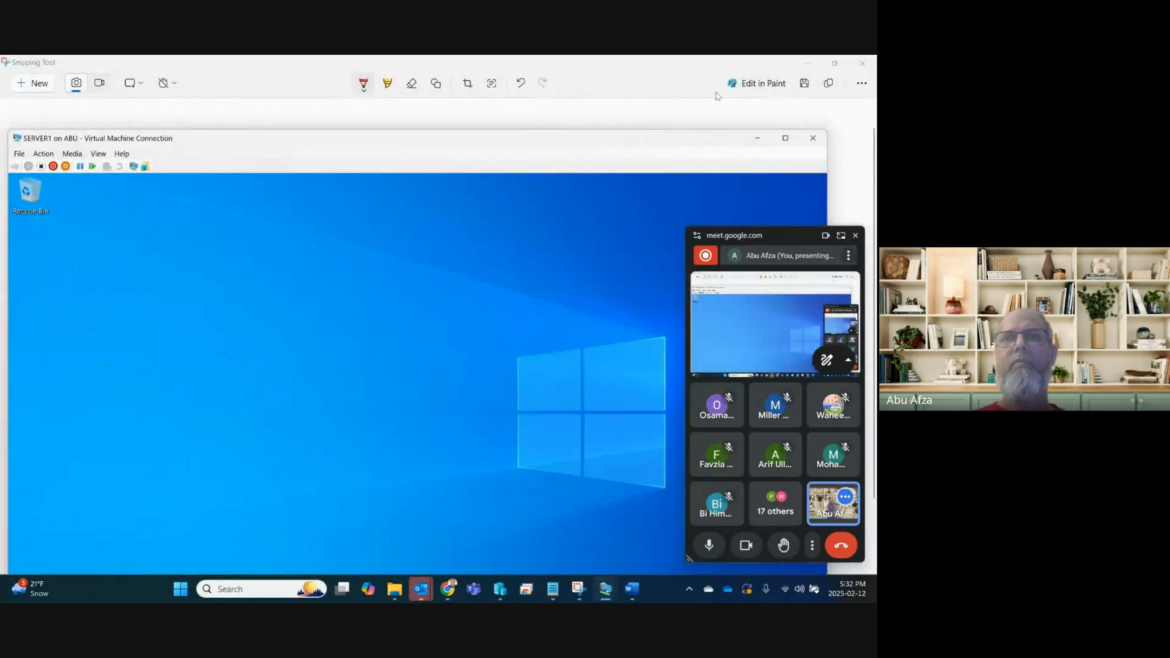
pyautogui.click(697, 76)
pyautogui.click(806, 63)
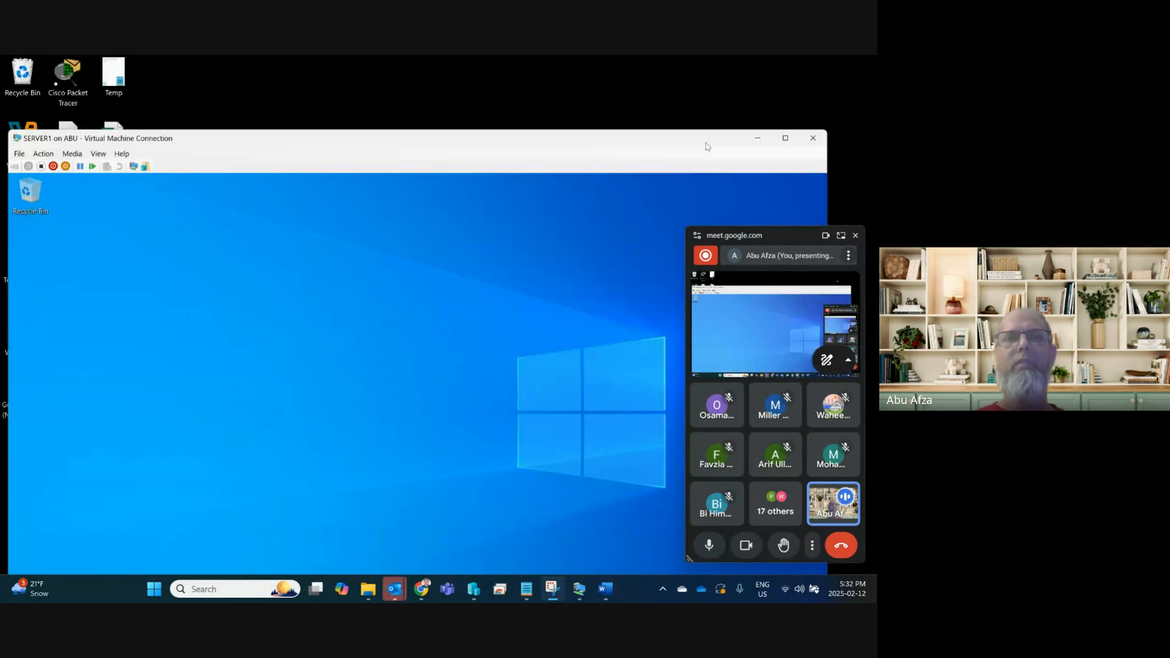
pyautogui.click(633, 590)
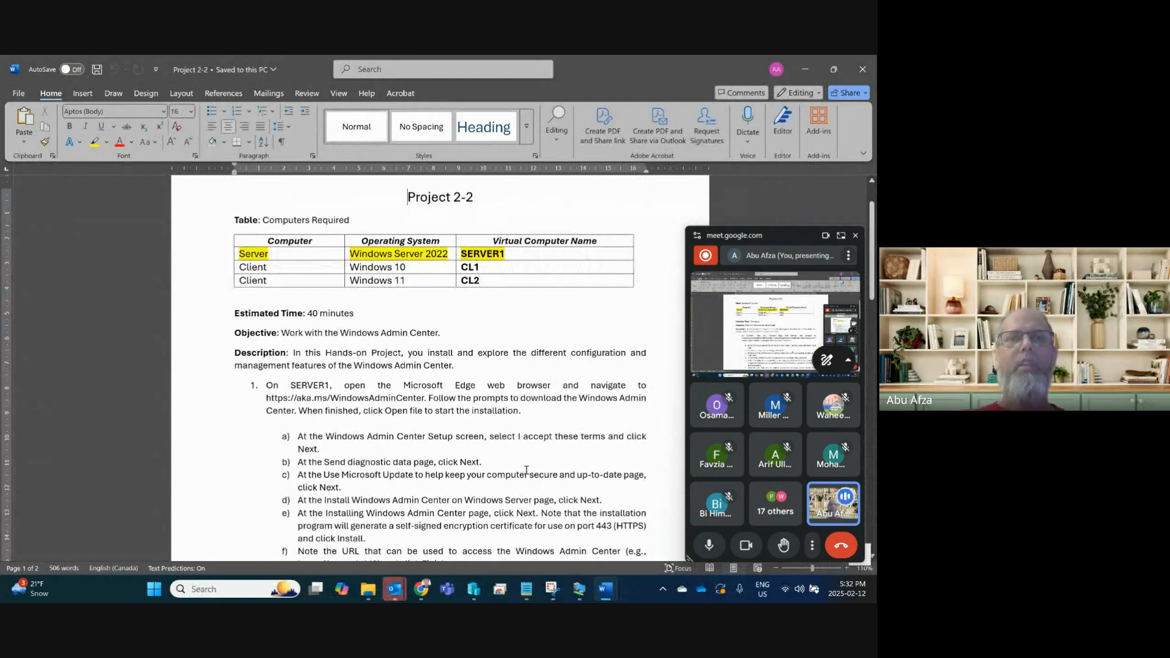
# Snap the Project 2-2 Word window to the right half of the screen.
pyautogui.scroll(2, 526, 463)
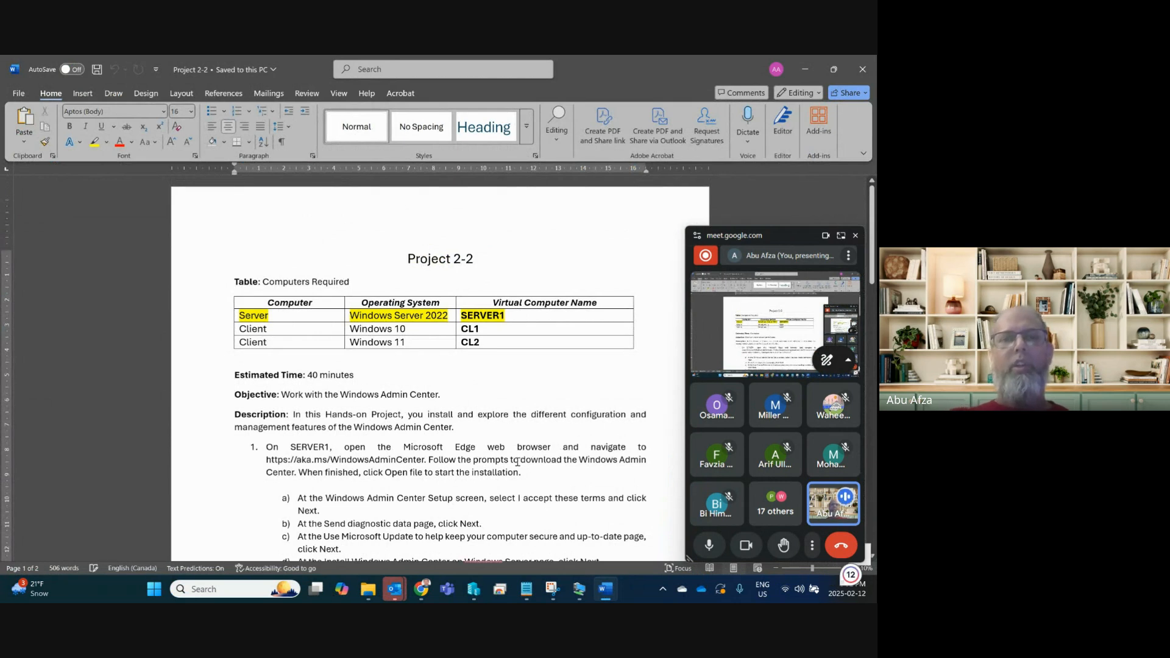
pyautogui.scroll(-2, 527, 449)
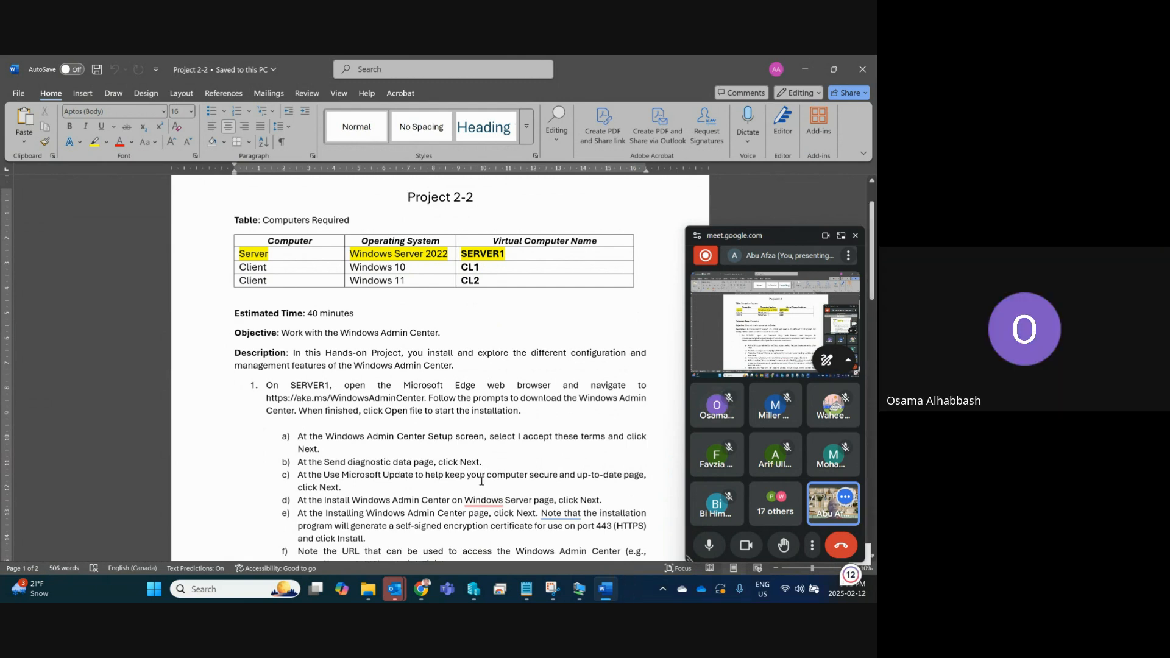
pyautogui.moveTo(830, 68)
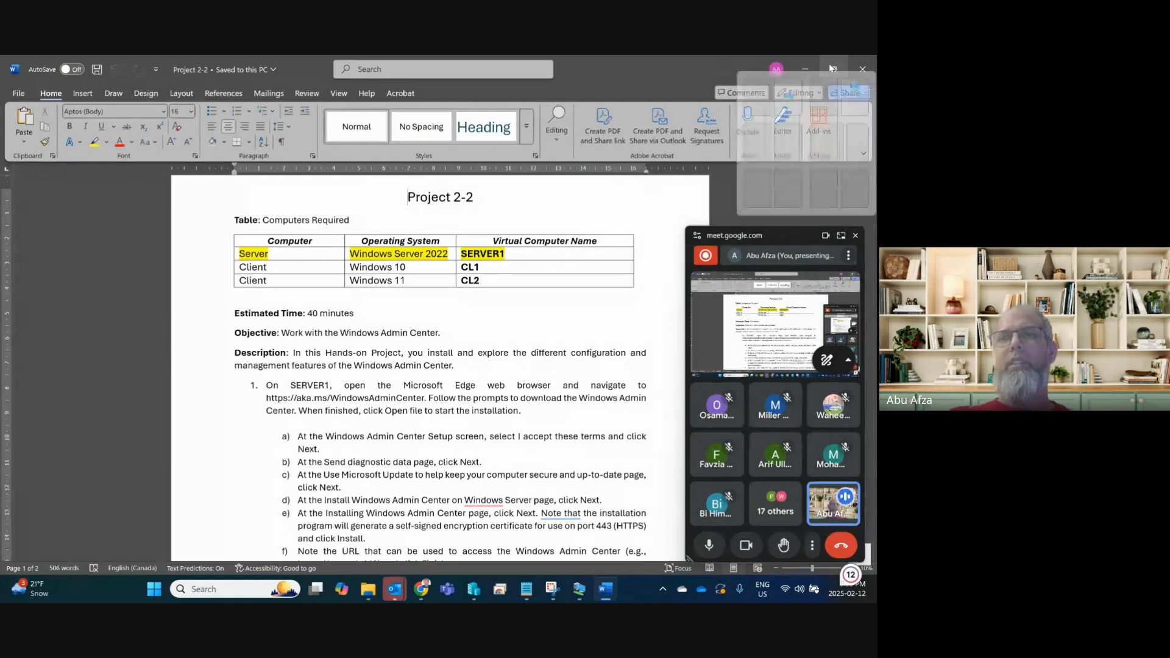
pyautogui.click(853, 155)
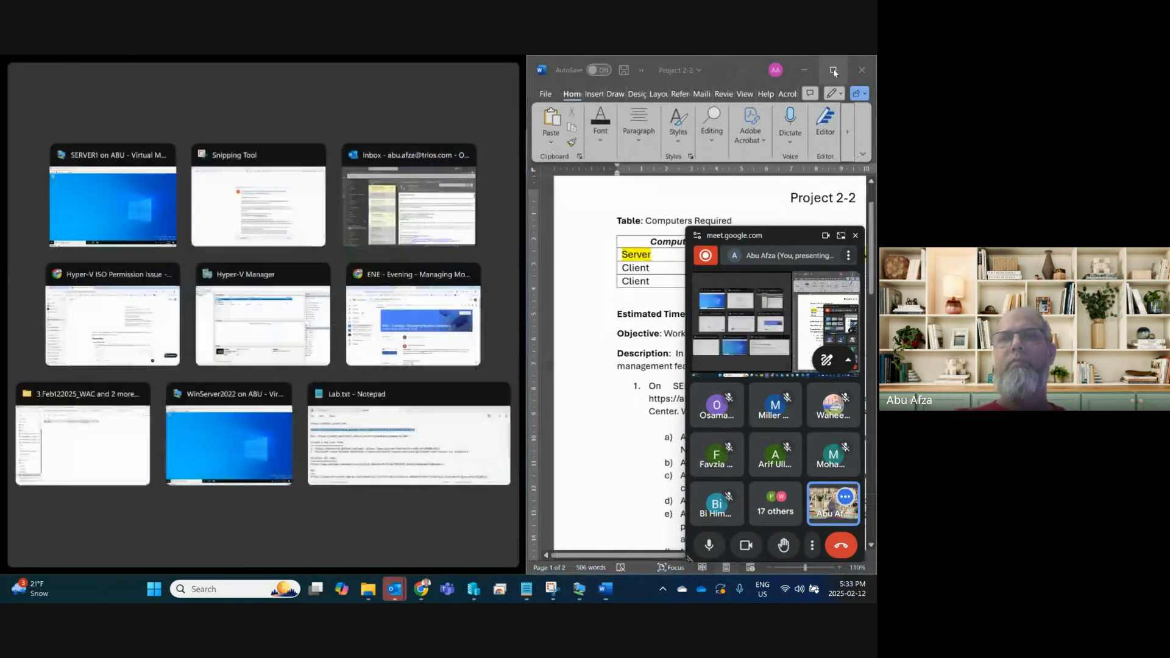
# Snap Word to the right half and the SERVER1 VM window to the left half.
pyautogui.moveTo(833, 70)
pyautogui.click(796, 155)
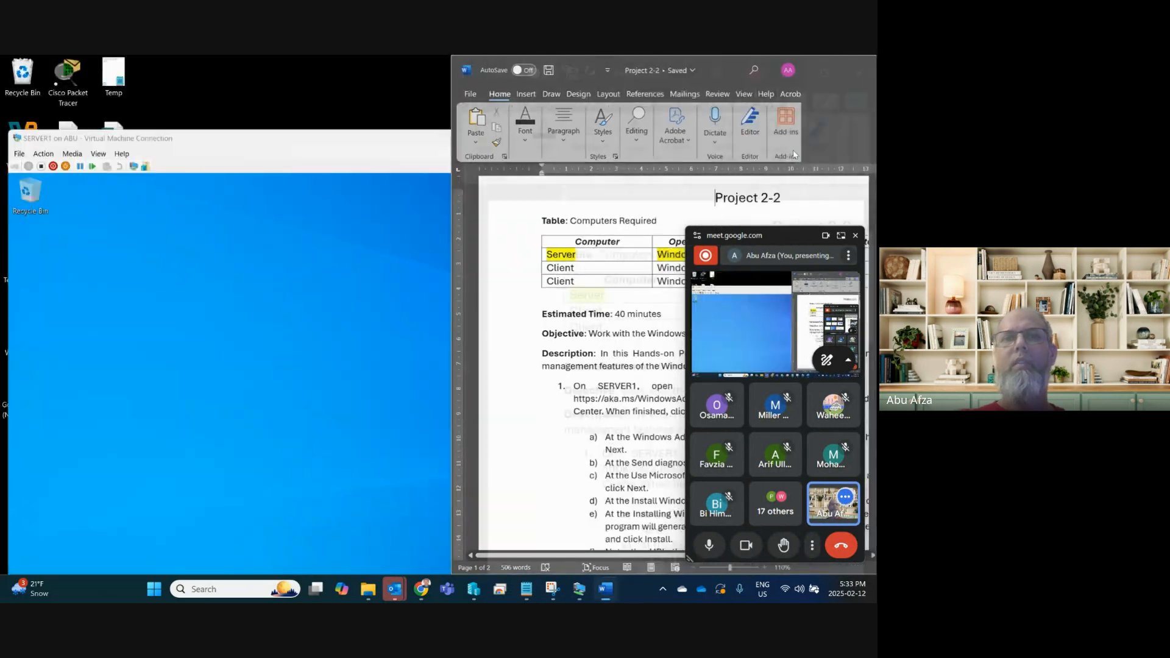
pyautogui.moveTo(327, 140); pyautogui.dragTo(322, 65)
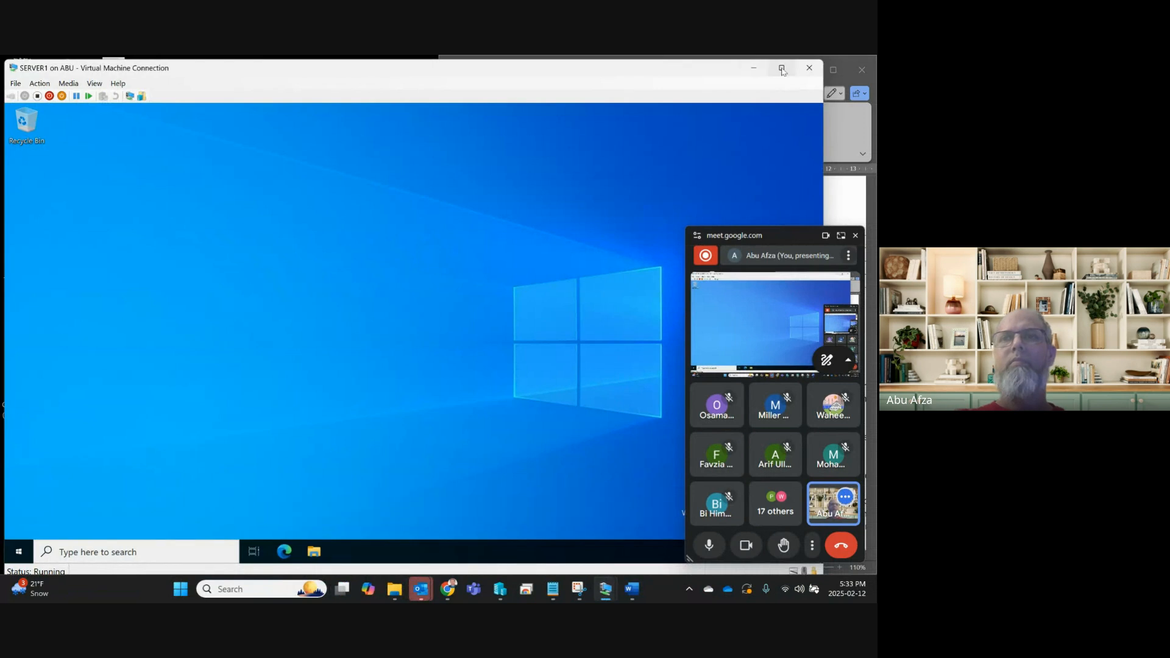
pyautogui.moveTo(783, 72)
pyautogui.click(733, 144)
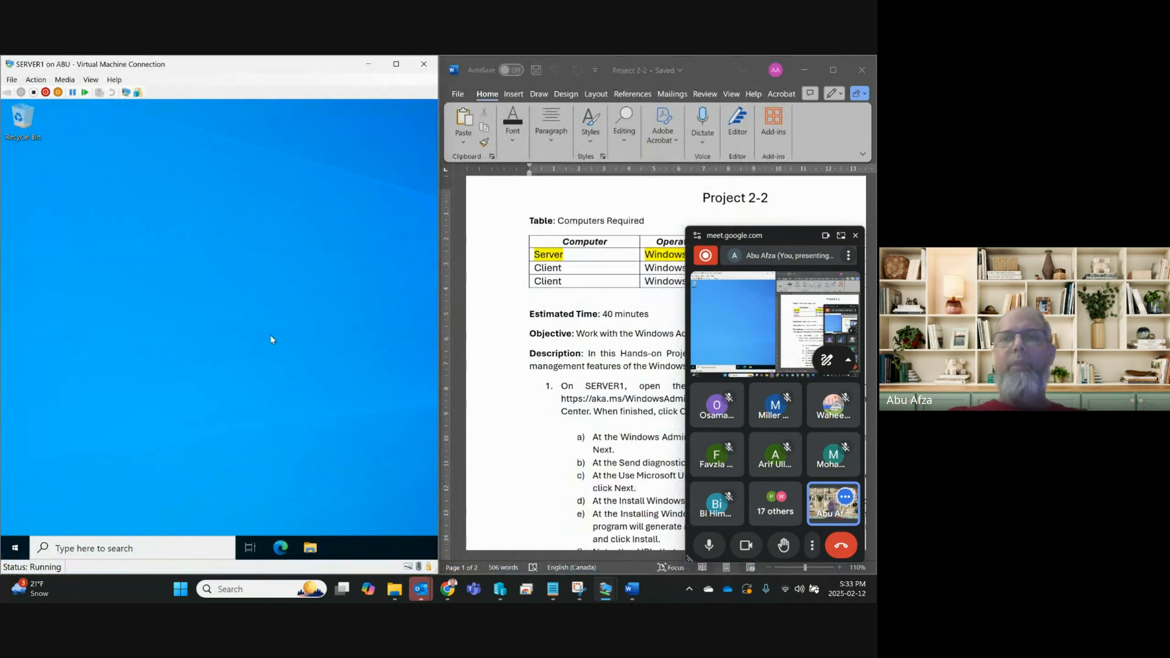
pyautogui.scroll(-2, 468, 305)
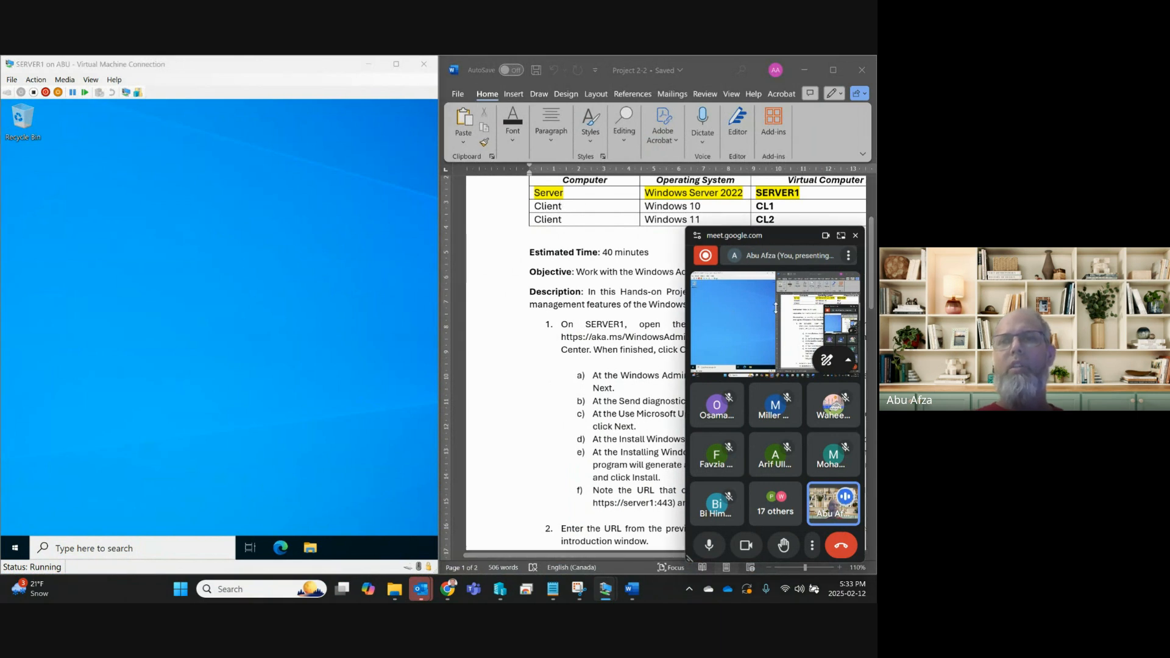
pyautogui.moveTo(769, 226); pyautogui.dragTo(750, 378)
pyautogui.scroll(-2, 662, 329)
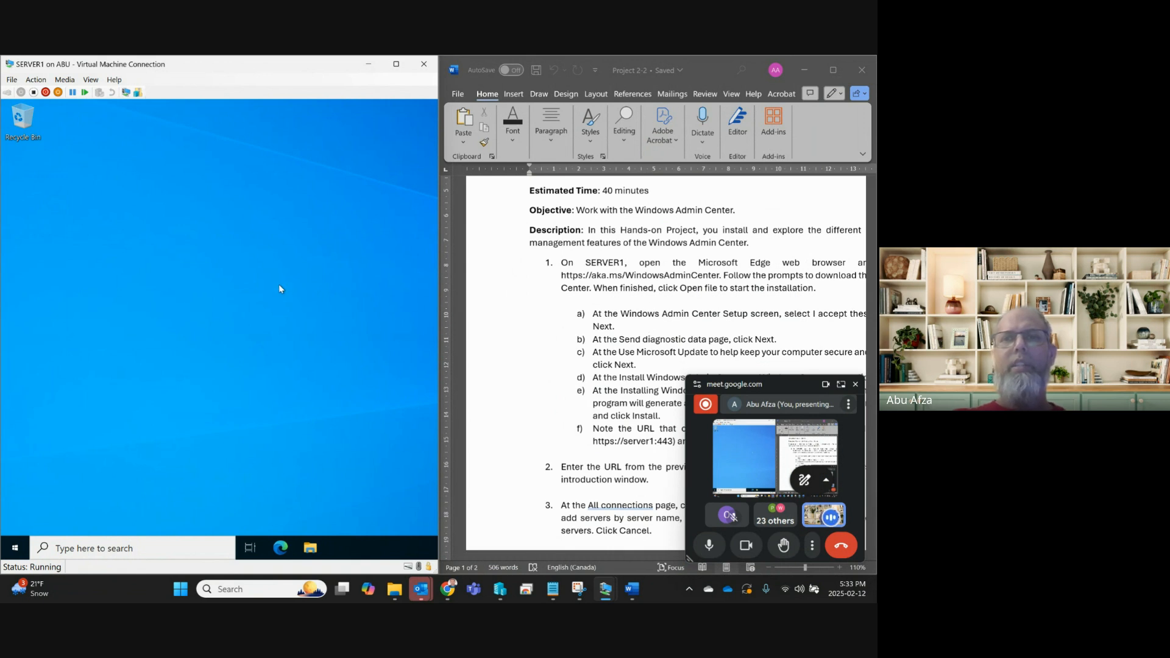
pyautogui.click(707, 275)
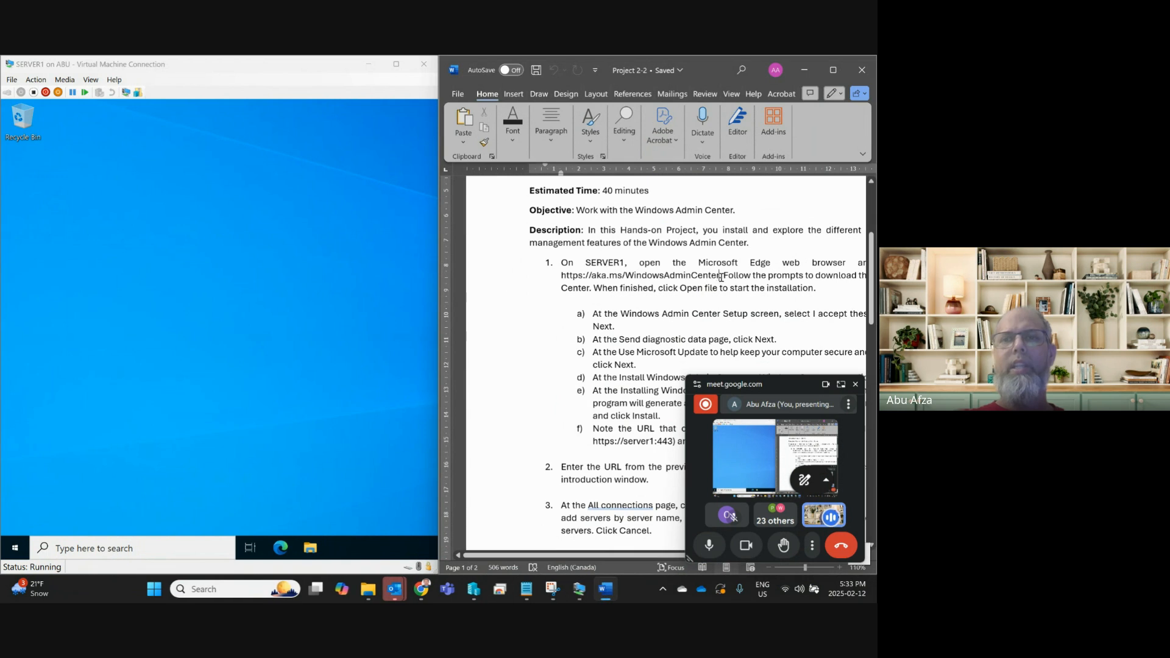
pyautogui.moveTo(720, 275); pyautogui.dragTo(561, 284)
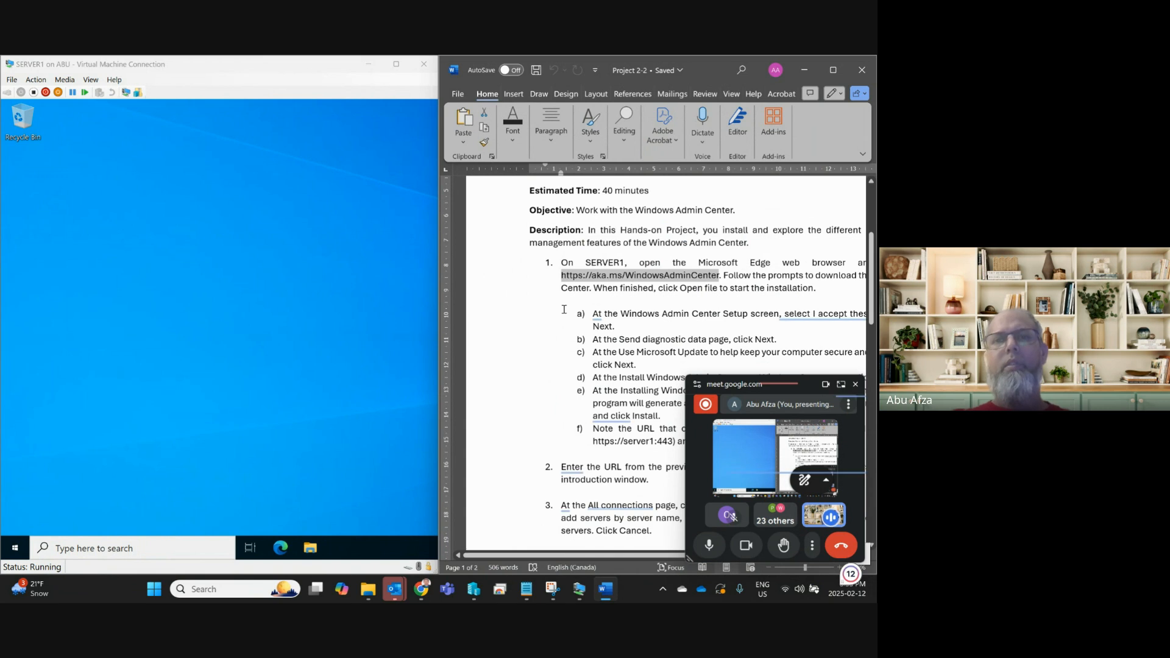
pyautogui.hotkey('ctrl', 'c')
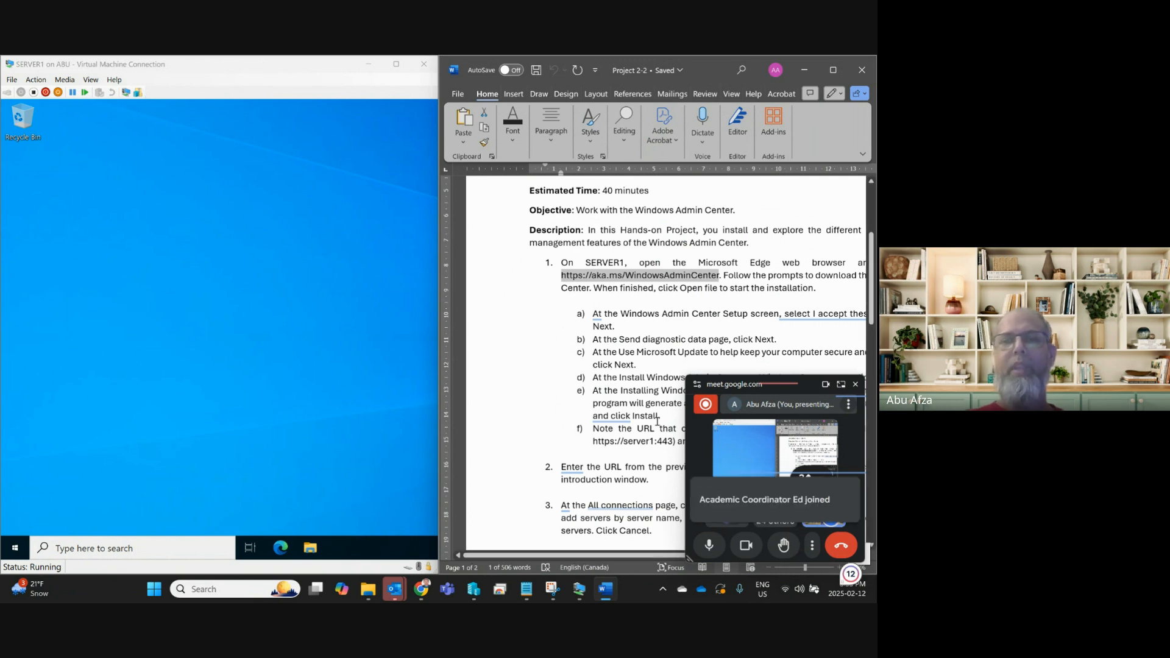
pyautogui.moveTo(421, 588)
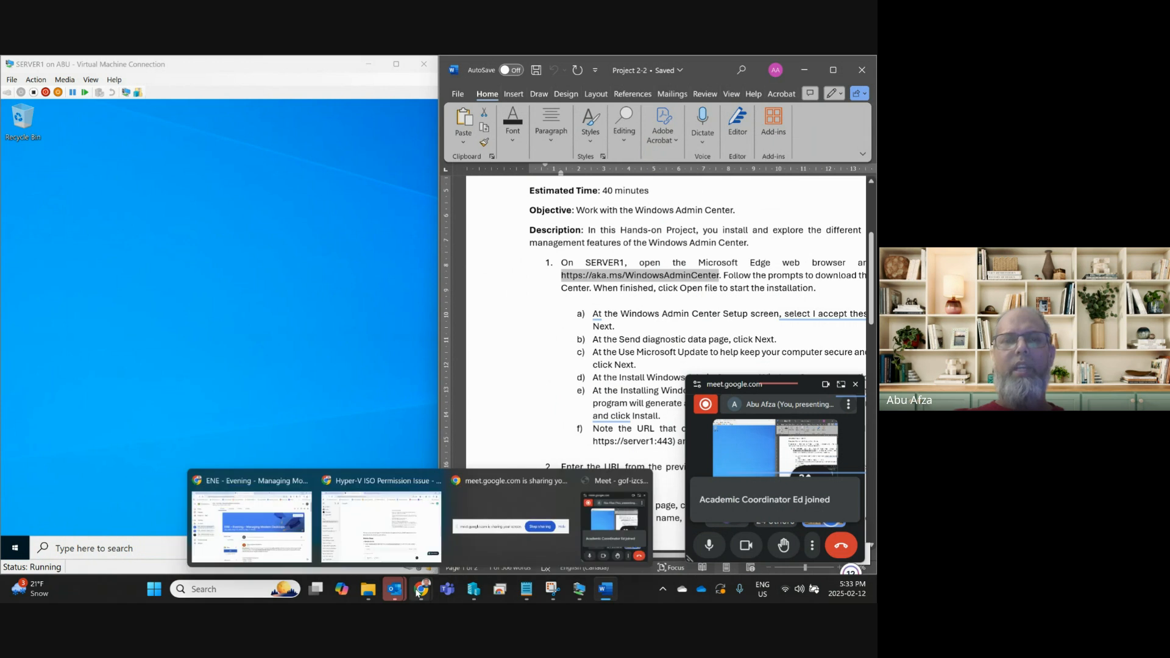
pyautogui.click(272, 518)
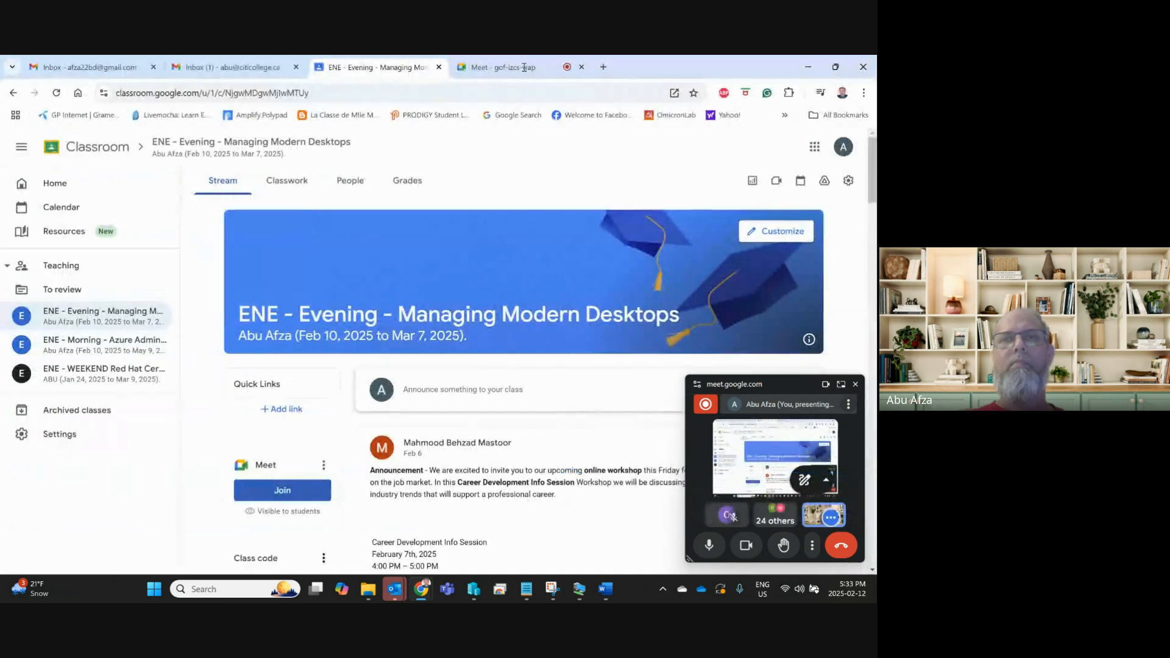
pyautogui.click(513, 67)
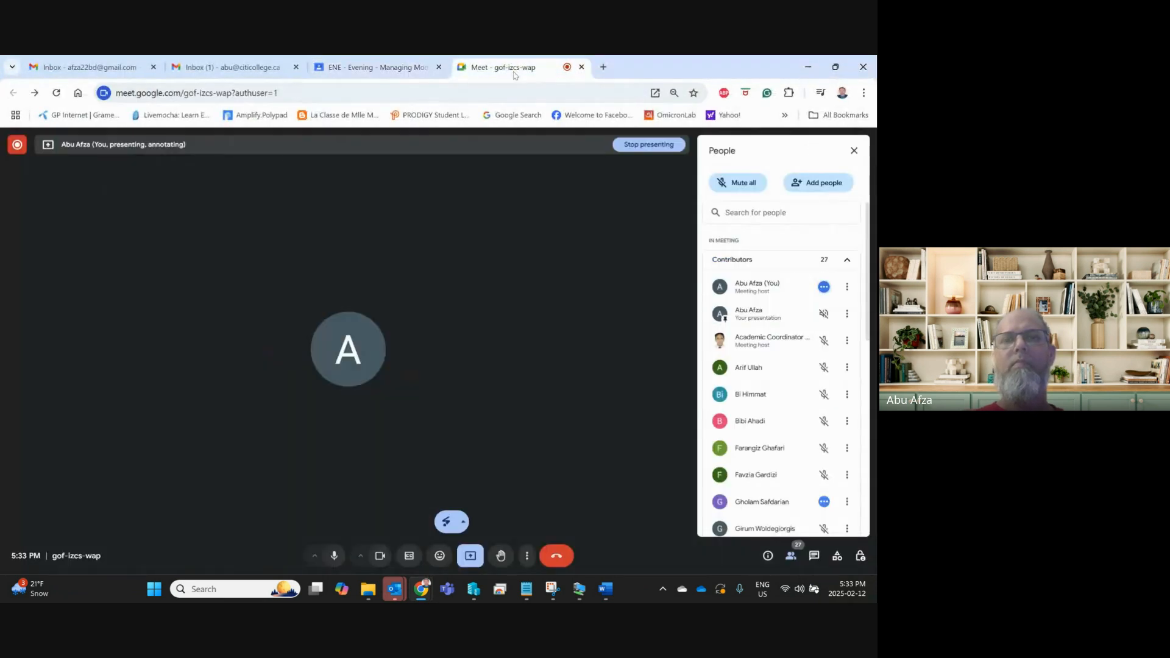
pyautogui.click(813, 557)
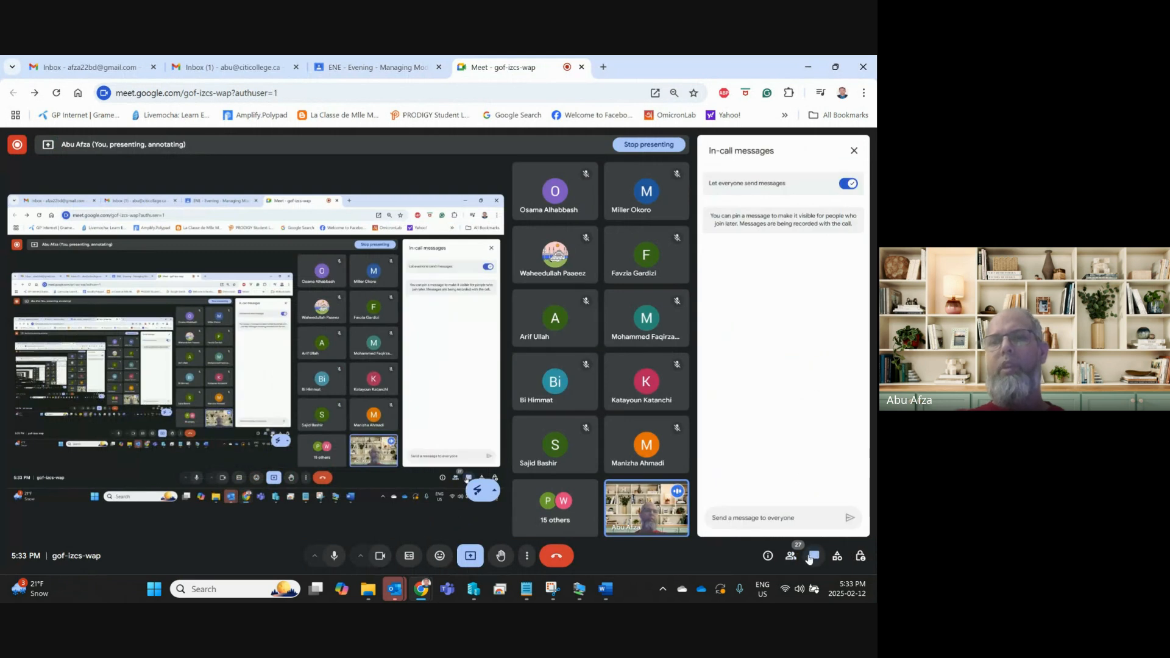
pyautogui.hotkey('ctrl', 'v')
pyautogui.press('Return')
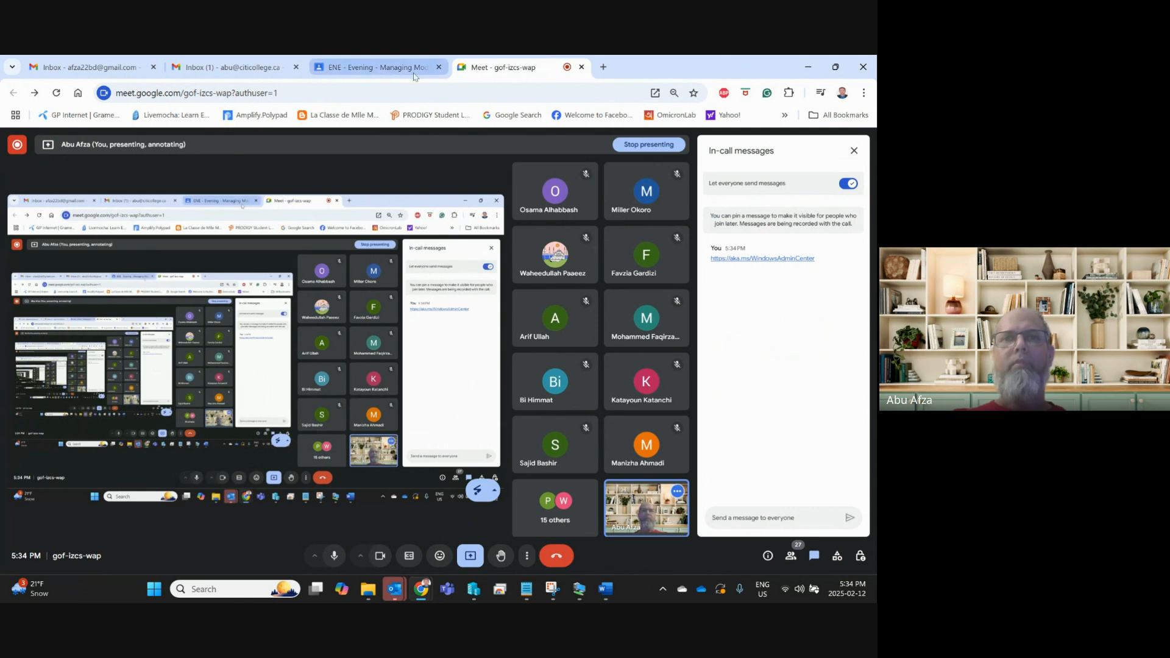
pyautogui.click(602, 67)
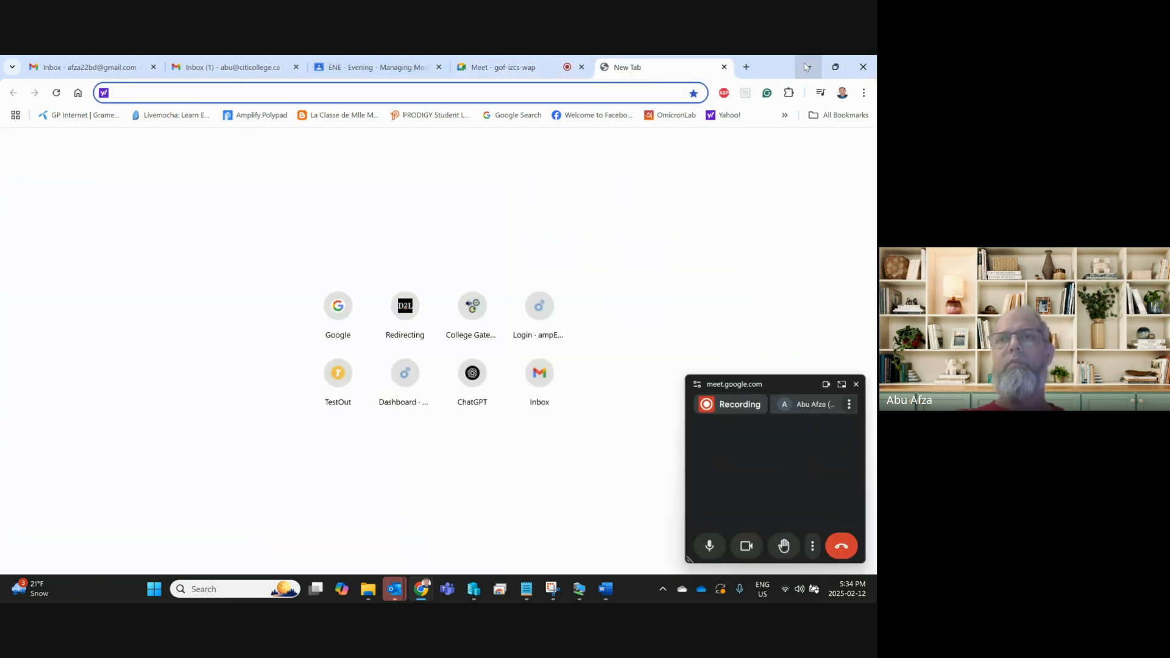
pyautogui.click(808, 67)
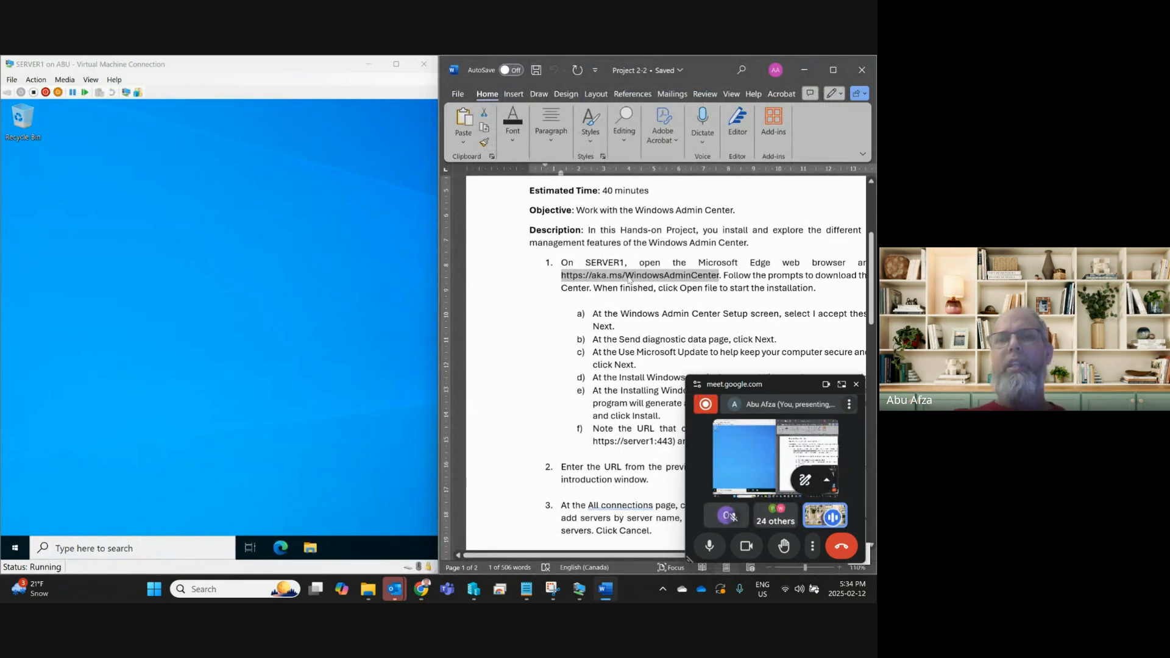
# Launch Edge on SERVER1 and skip through its first-run setup screens.
pyautogui.click(233, 312)
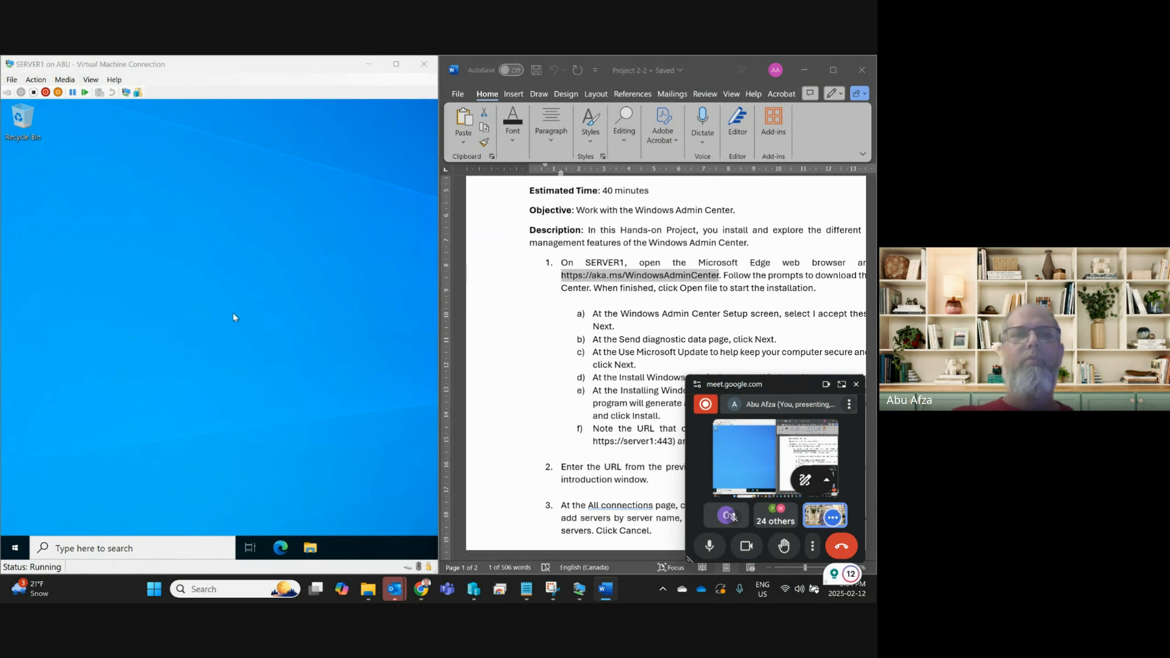
pyautogui.click(279, 548)
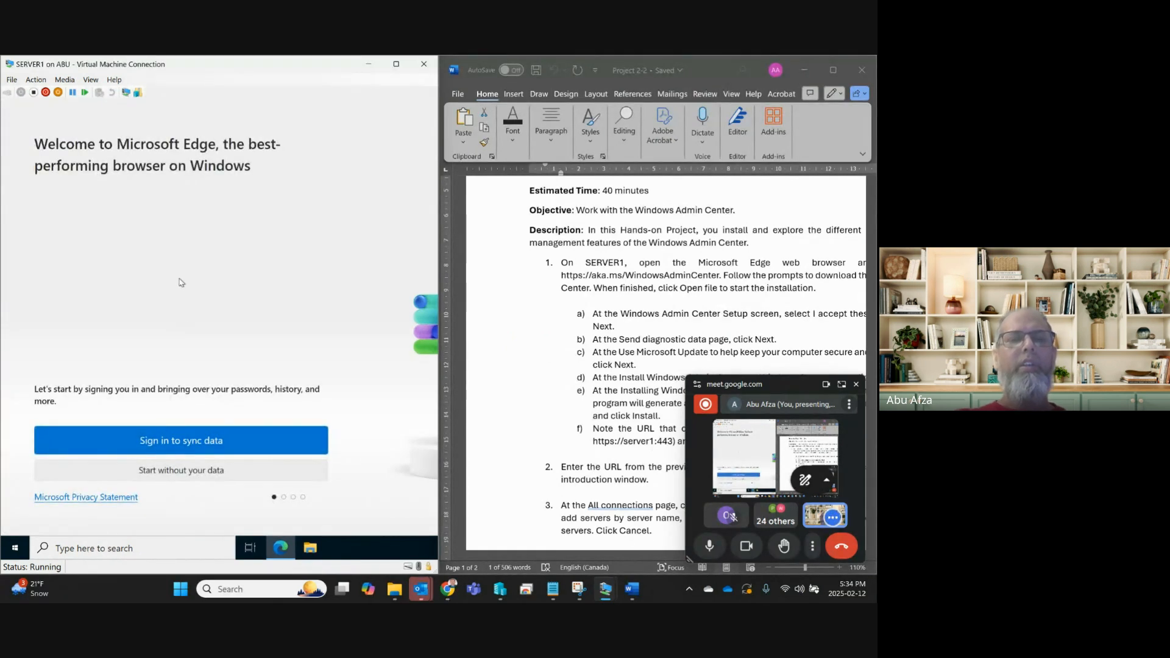
pyautogui.click(162, 473)
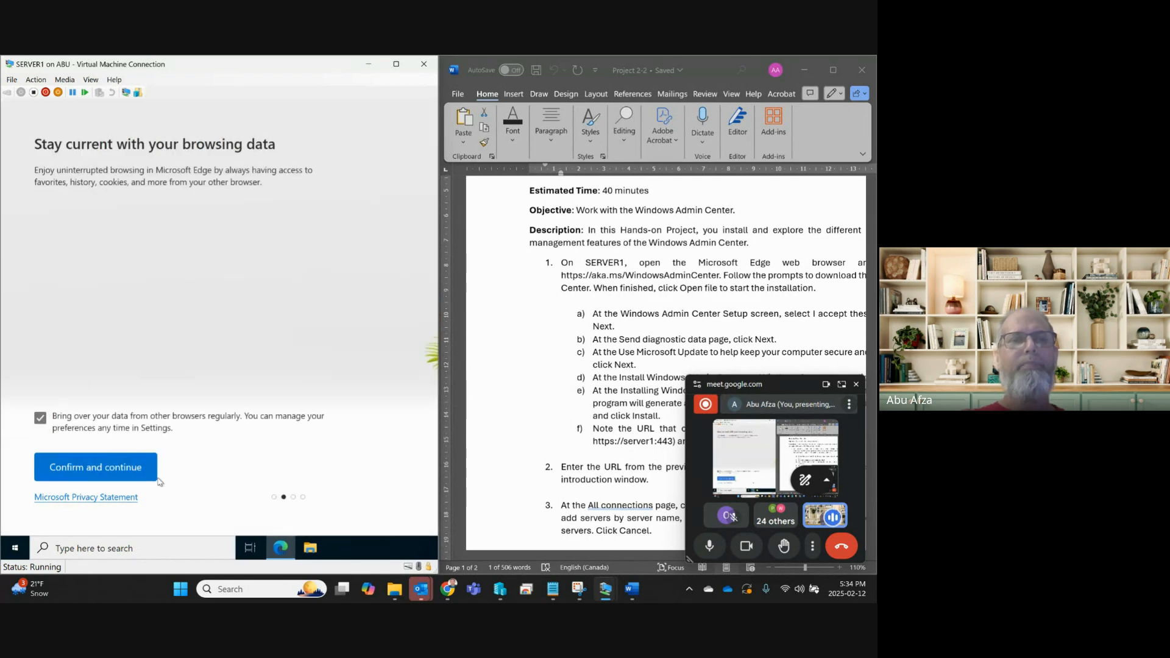
pyautogui.click(96, 467)
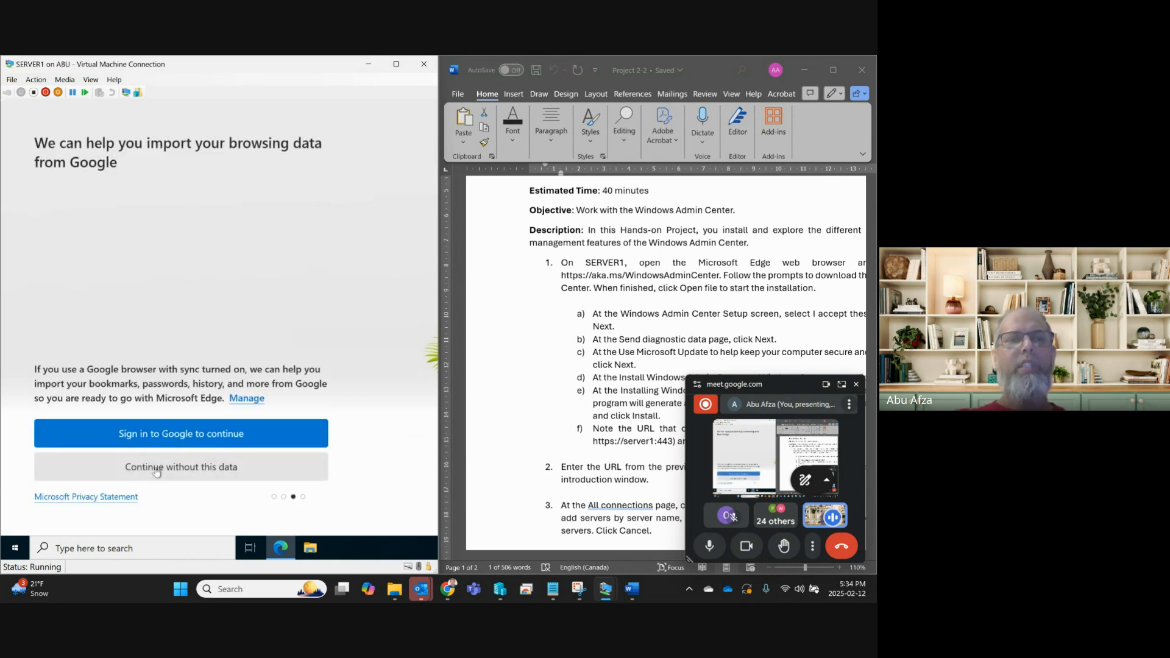
pyautogui.click(157, 471)
pyautogui.click(103, 479)
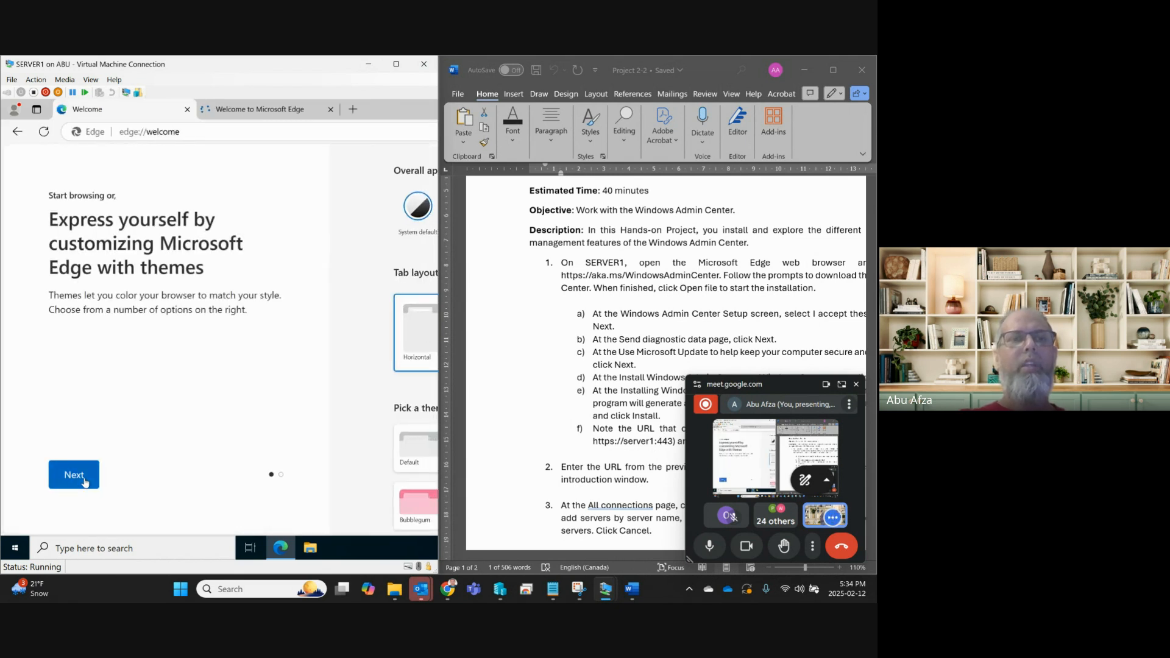
pyautogui.click(85, 481)
pyautogui.click(74, 475)
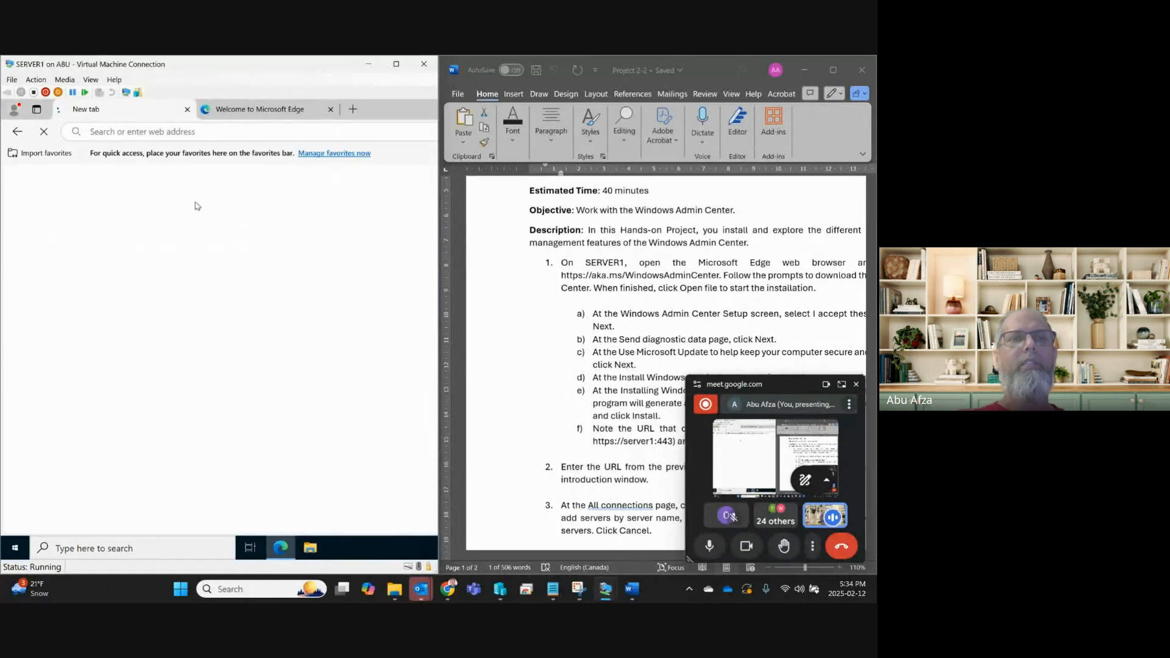
# Go to aka.ms/WindowsAdminCenter, accept cookies and open the Windows Admin Center download page.
pyautogui.click(187, 109)
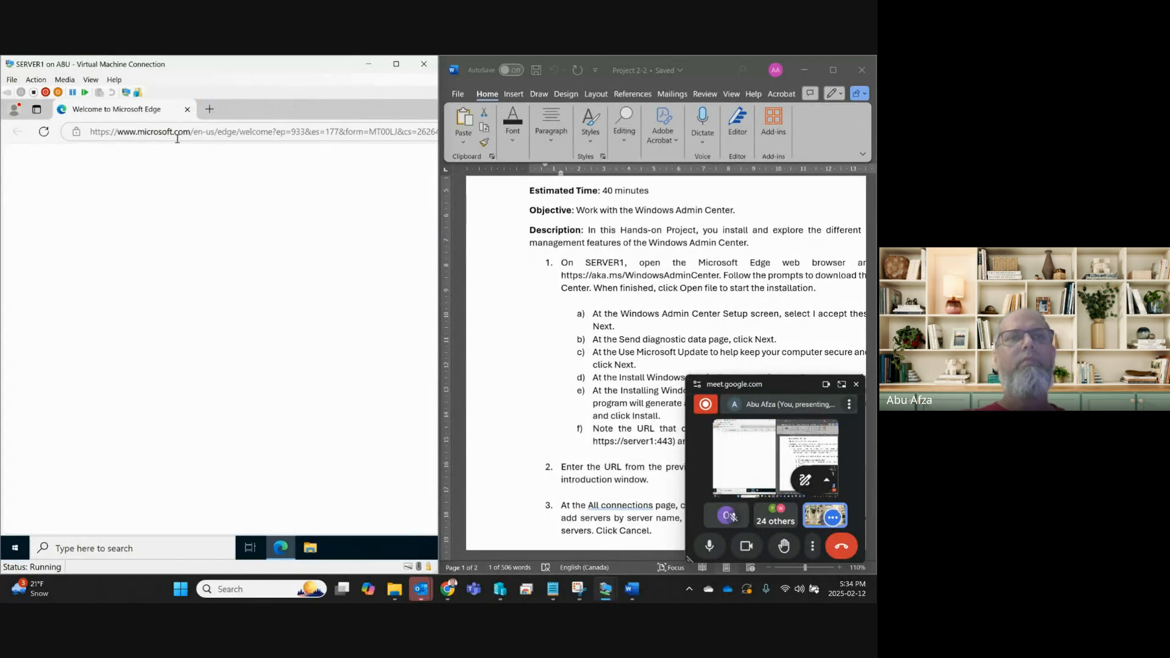
pyautogui.click(177, 132)
pyautogui.hotkey('ctrl', 'v')
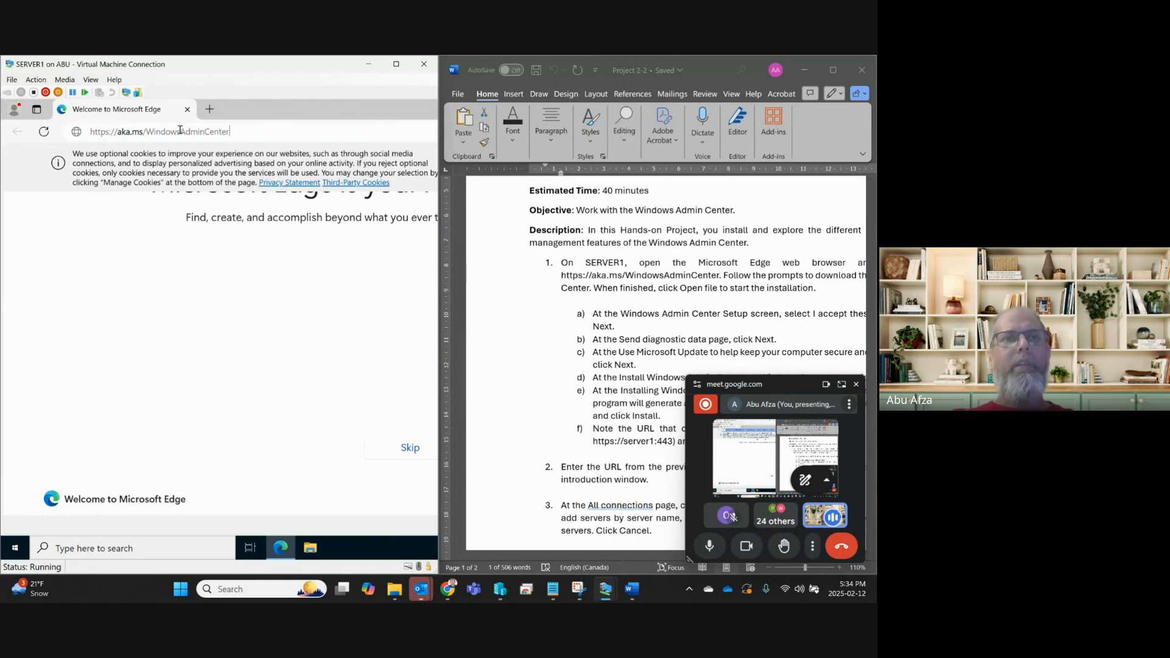
pyautogui.press('Return')
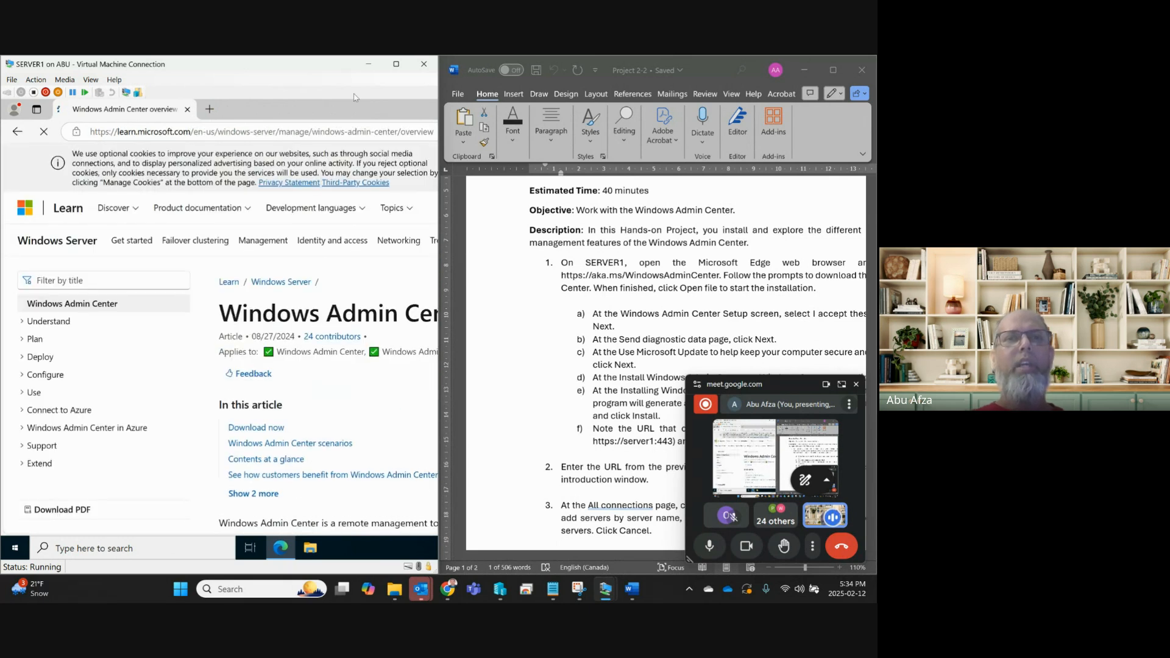
pyautogui.click(396, 65)
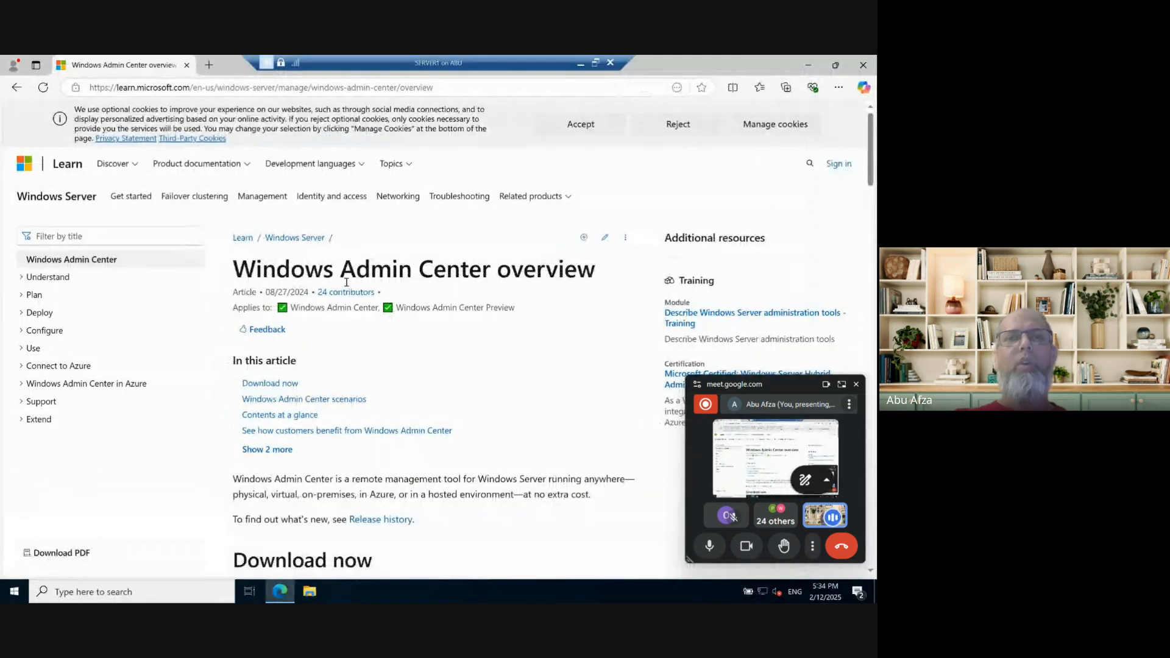
pyautogui.click(570, 127)
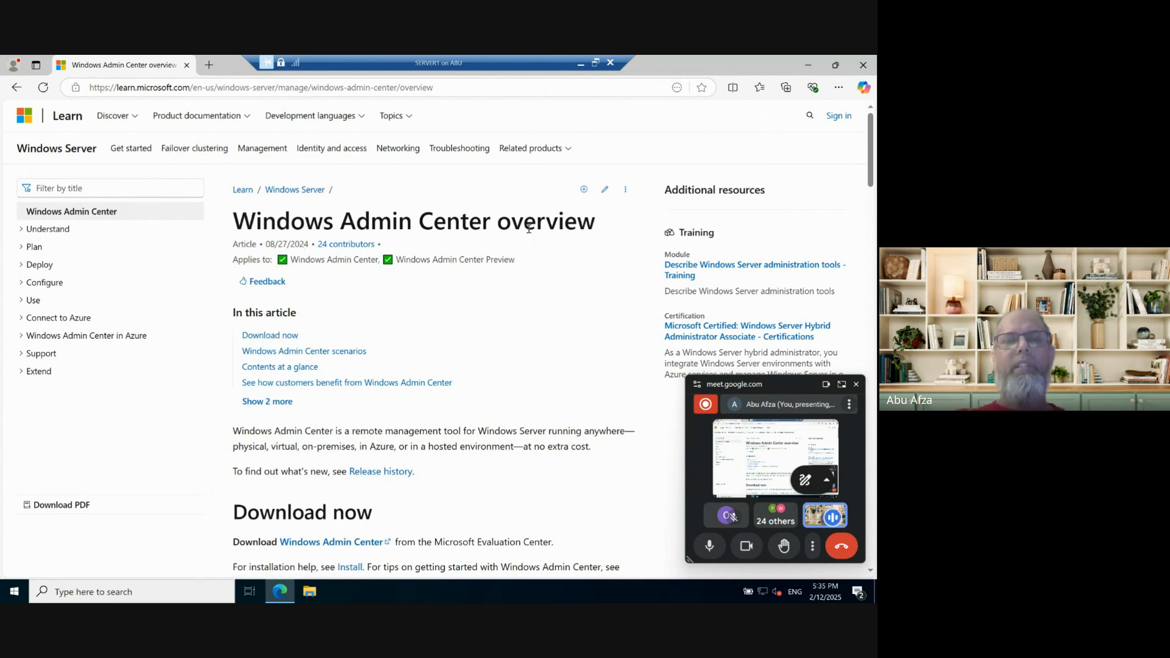
pyautogui.click(262, 335)
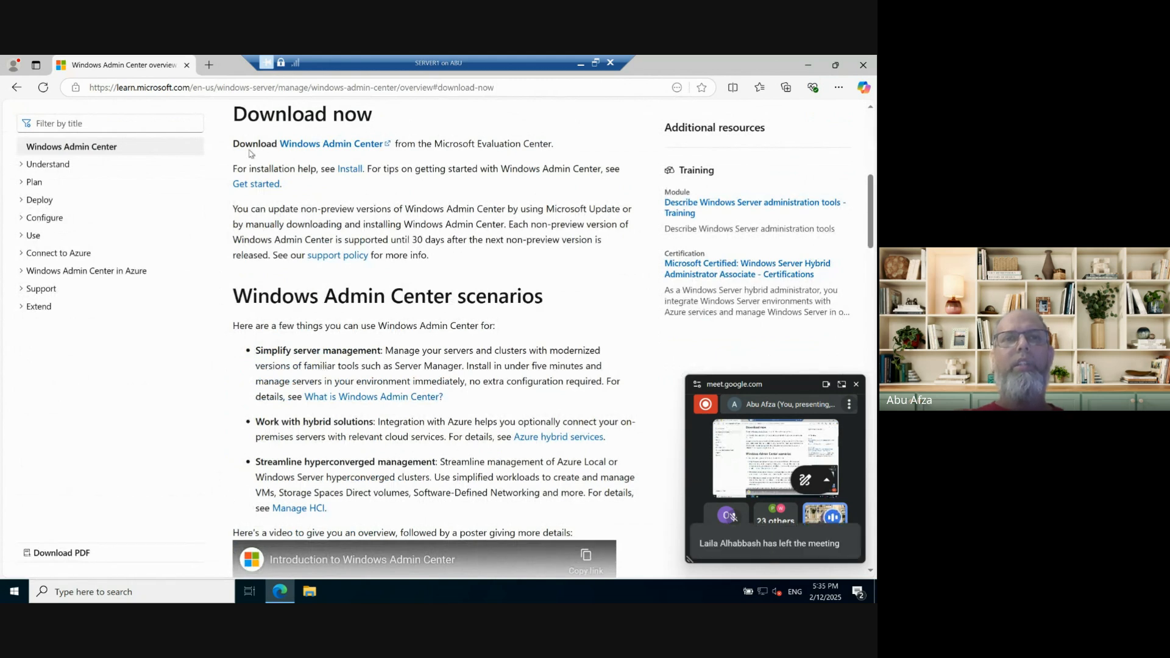
pyautogui.click(336, 149)
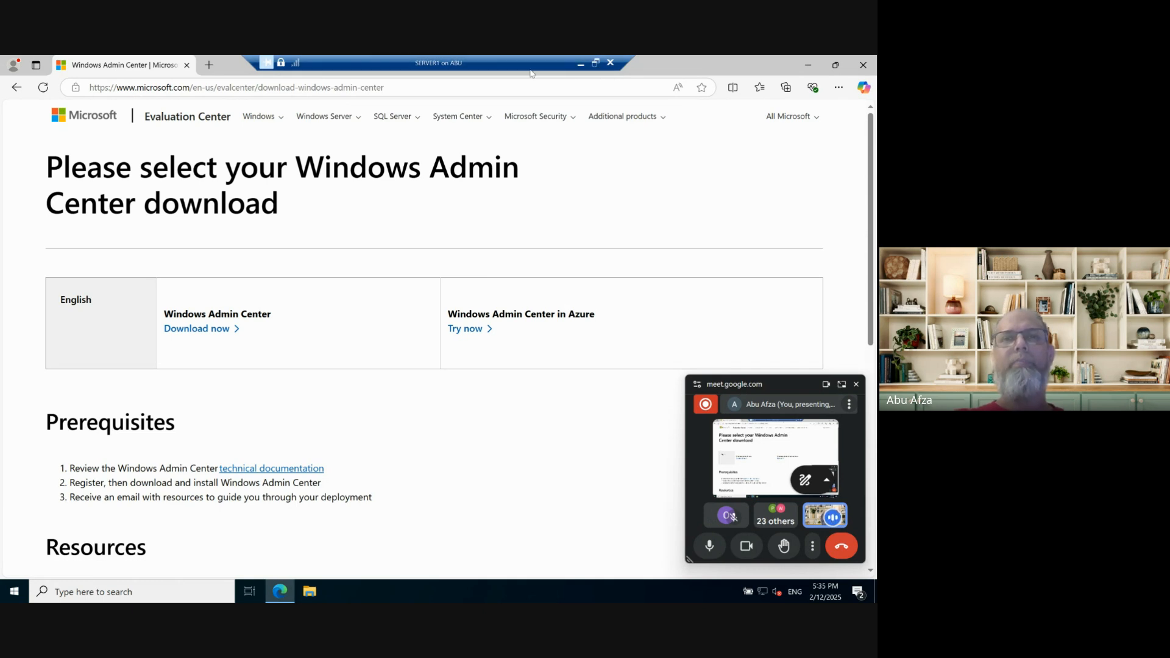
# Download WindowsAdminCenter2410.exe and show it in the server's Downloads folder.
pyautogui.click(595, 62)
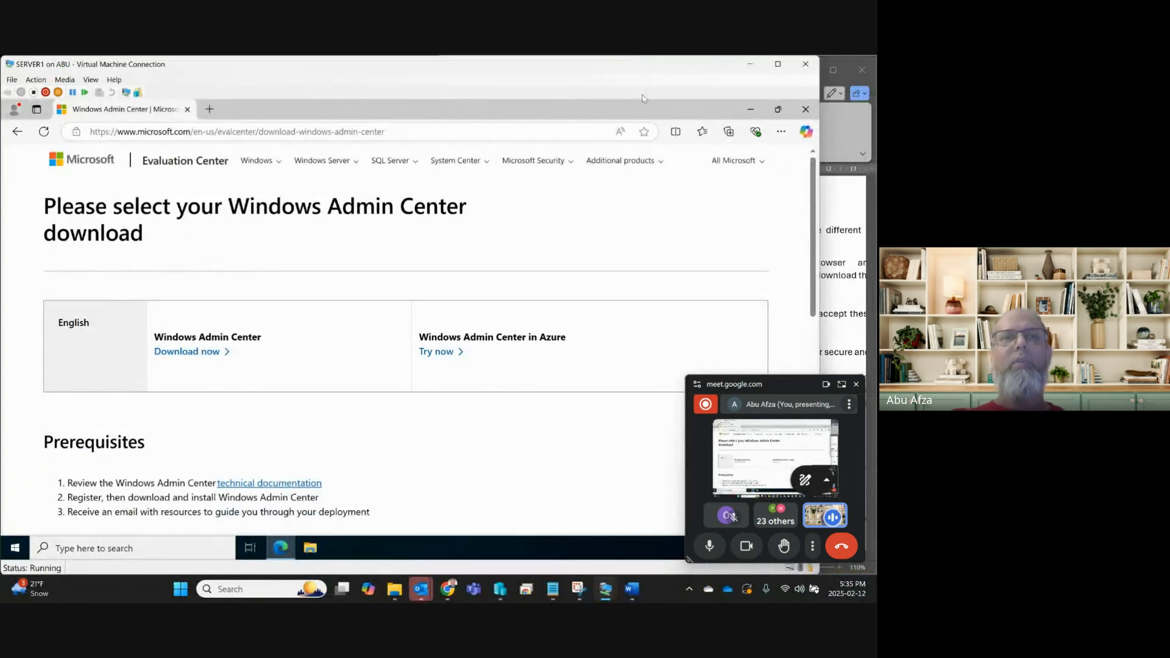
pyautogui.click(777, 64)
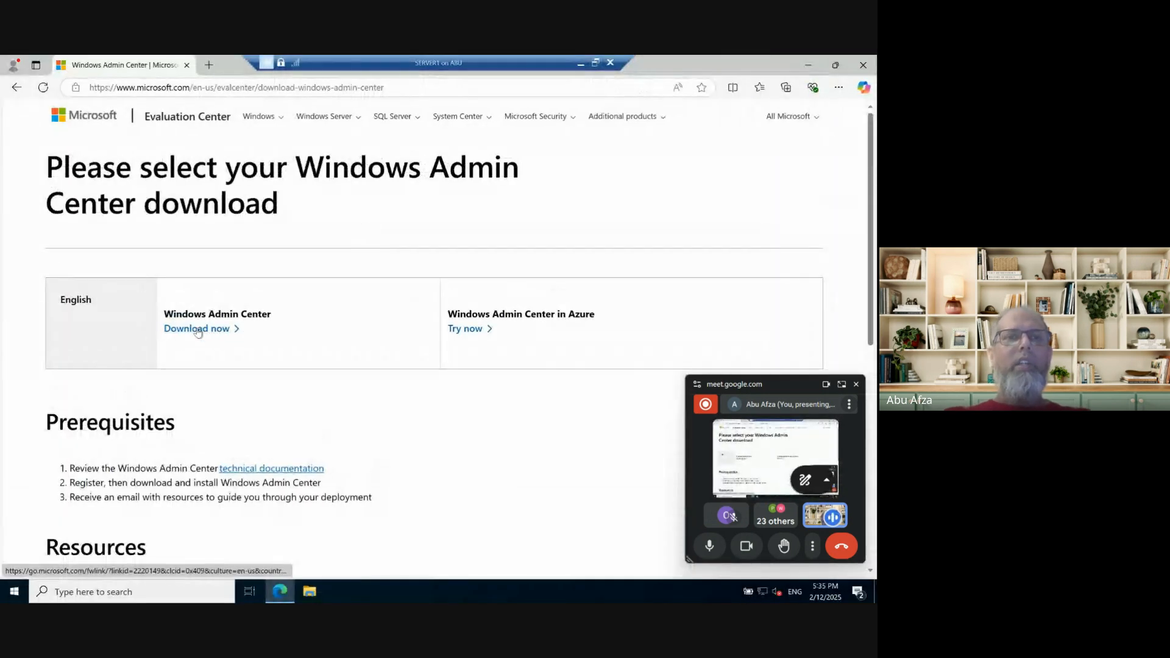
pyautogui.click(197, 330)
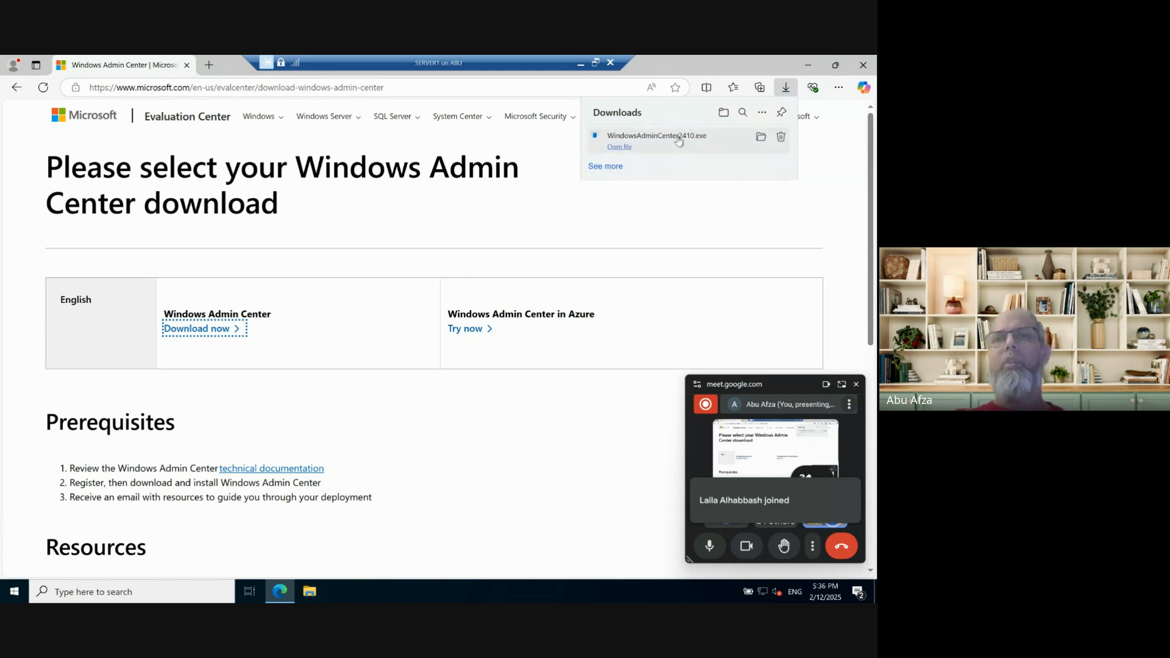
pyautogui.click(760, 138)
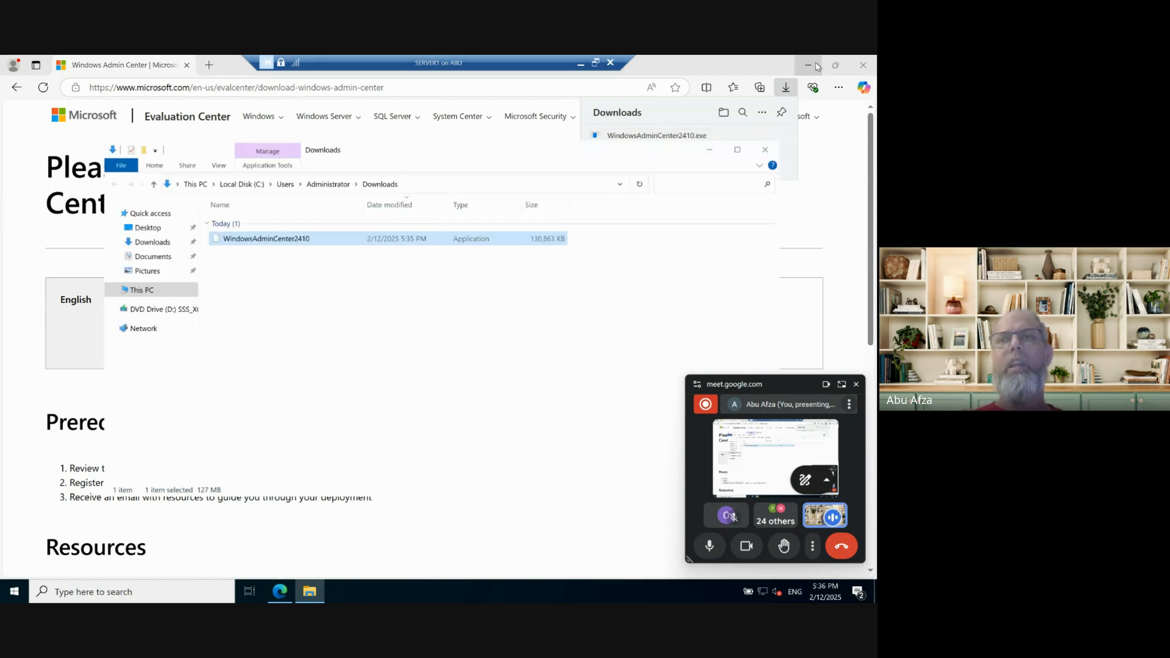
pyautogui.click(809, 65)
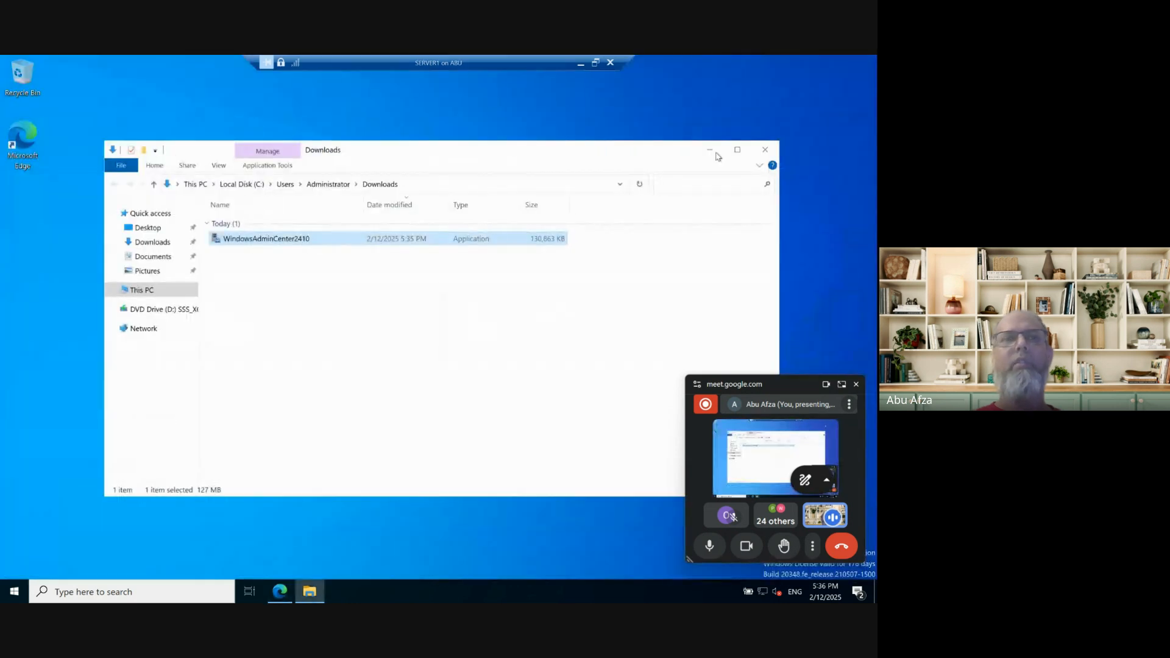
pyautogui.click(339, 361)
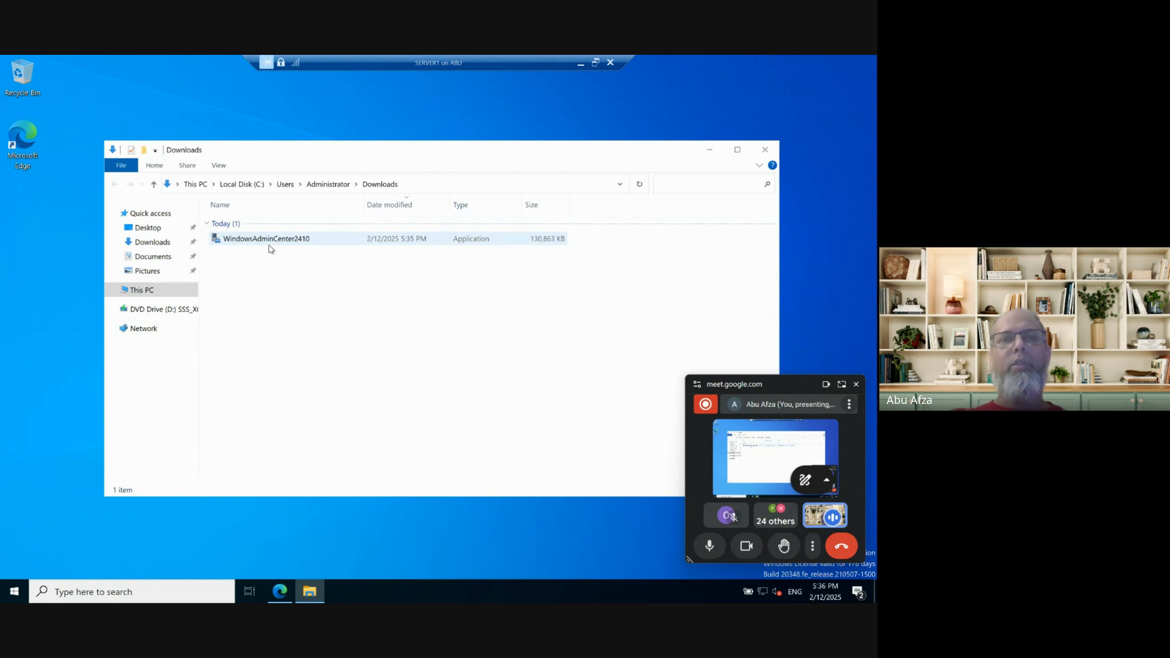
# Run the WindowsAdminCenter2410 installer and accept its license terms and privacy statement.
pyautogui.doubleClick(270, 239)
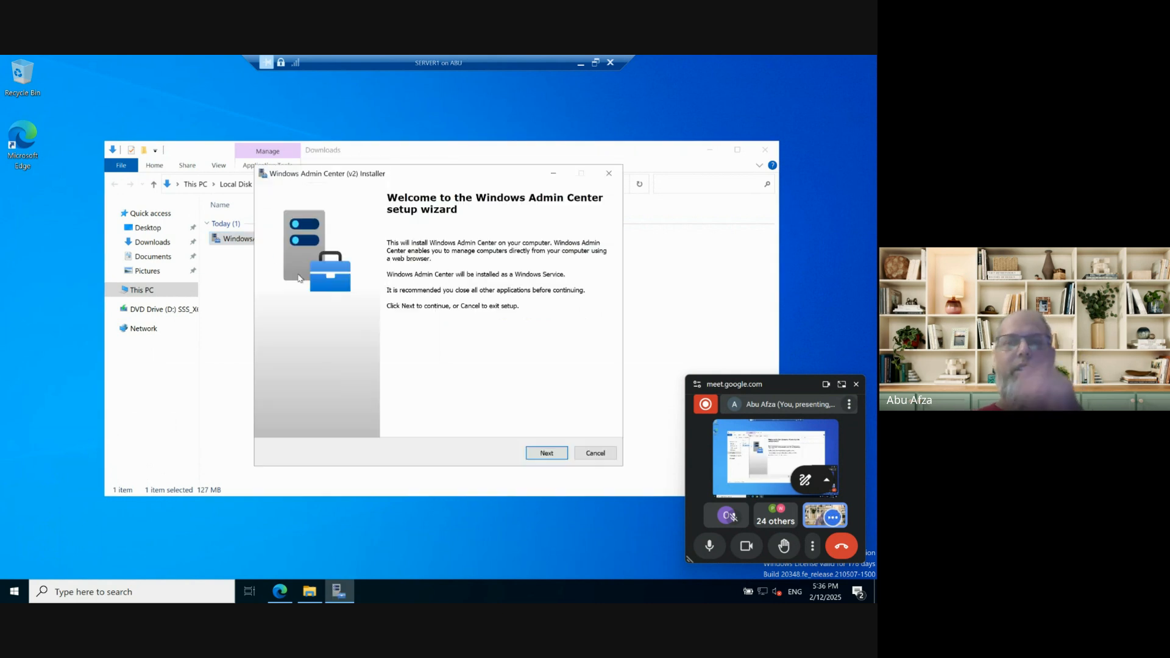
pyautogui.click(709, 150)
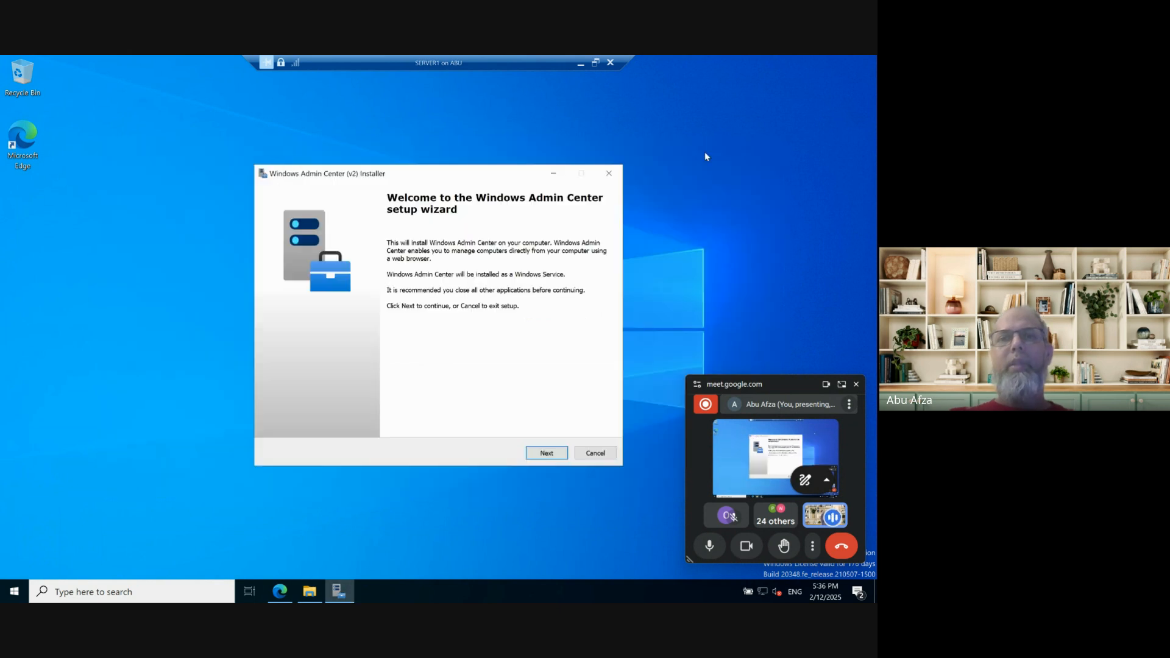
pyautogui.moveTo(430, 176); pyautogui.dragTo(366, 128)
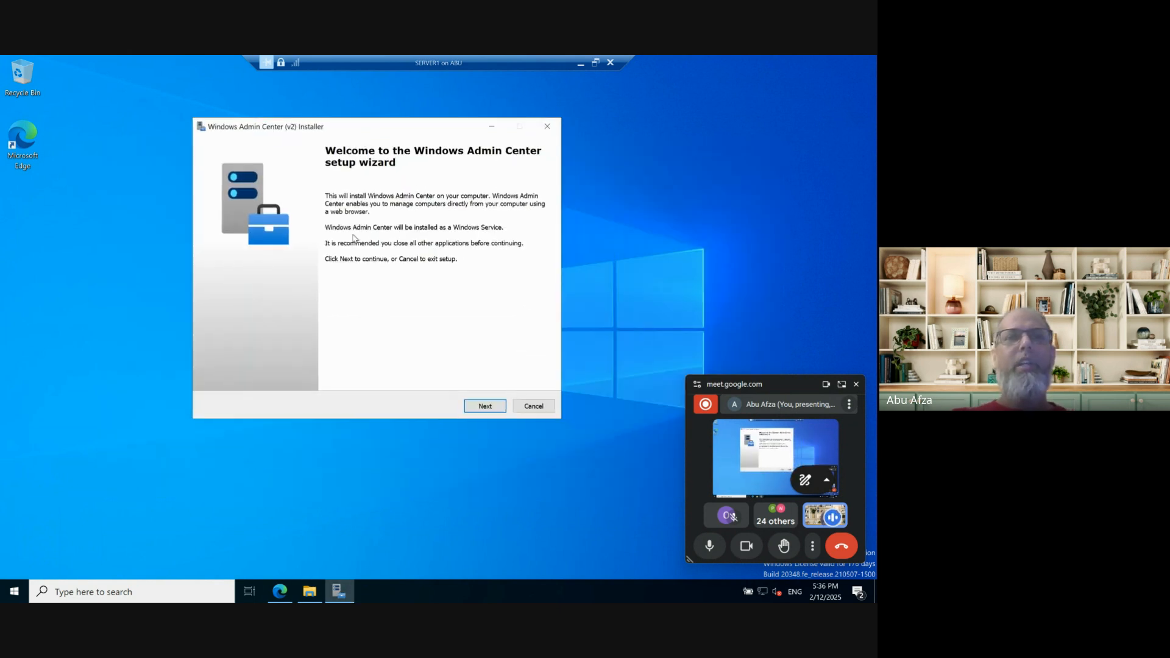
pyautogui.click(481, 407)
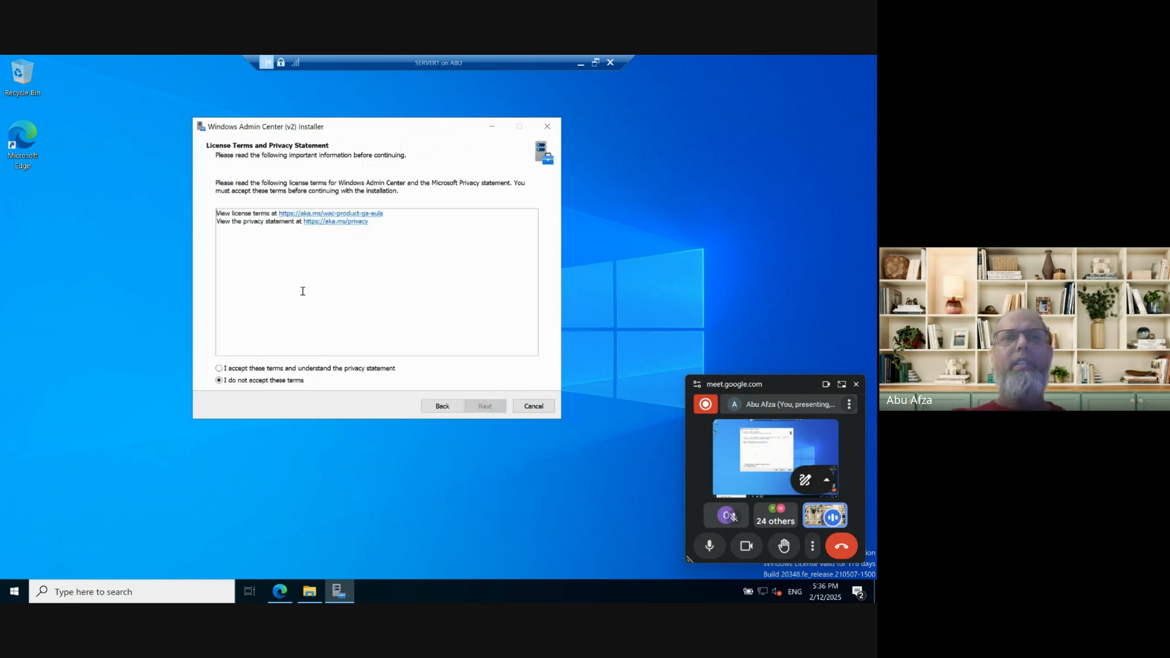
pyautogui.click(260, 370)
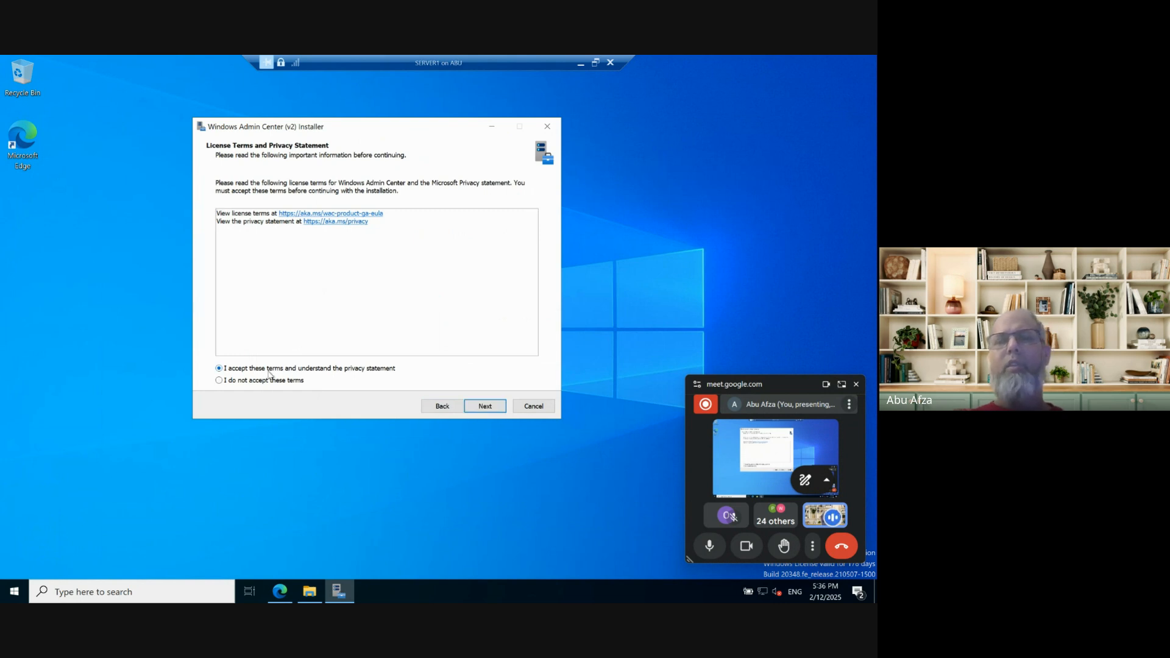
pyautogui.click(485, 406)
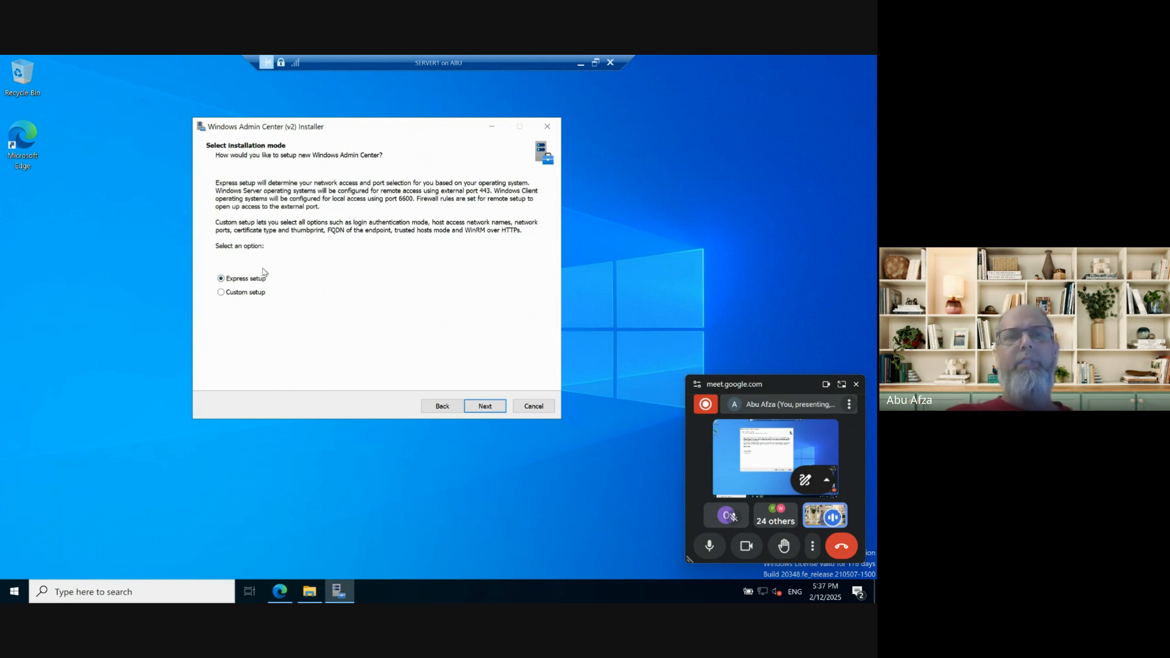
# Choose Express setup, a 60-day self-signed certificate, notify-only updates and required diagnostic data.
pyautogui.click(486, 406)
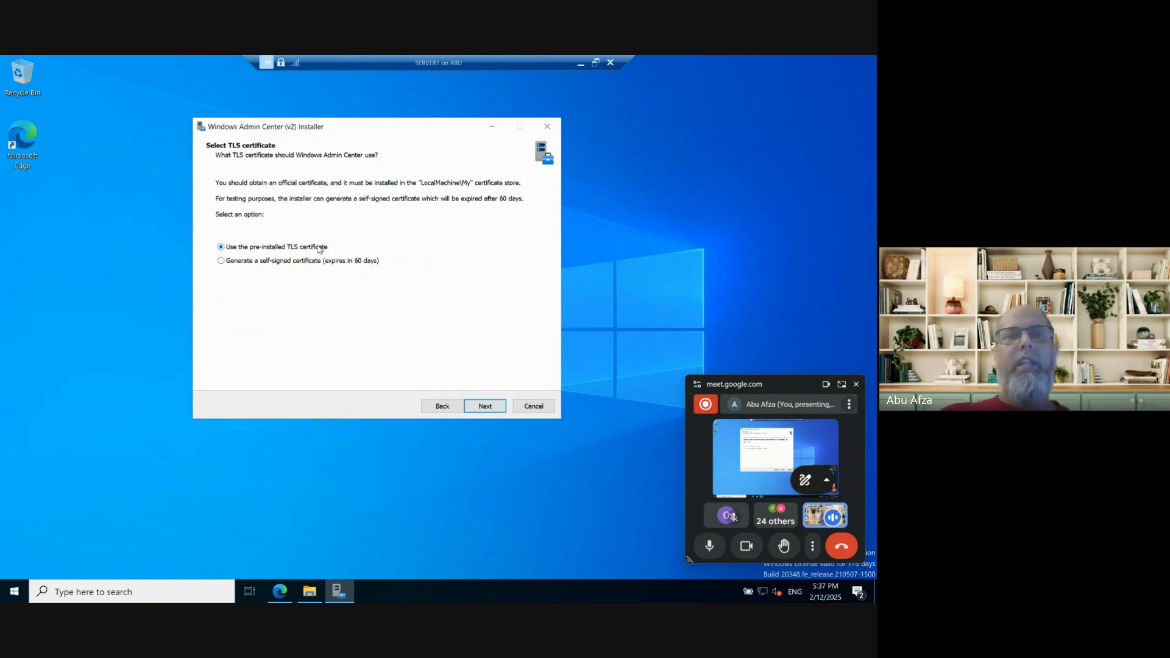
pyautogui.click(270, 262)
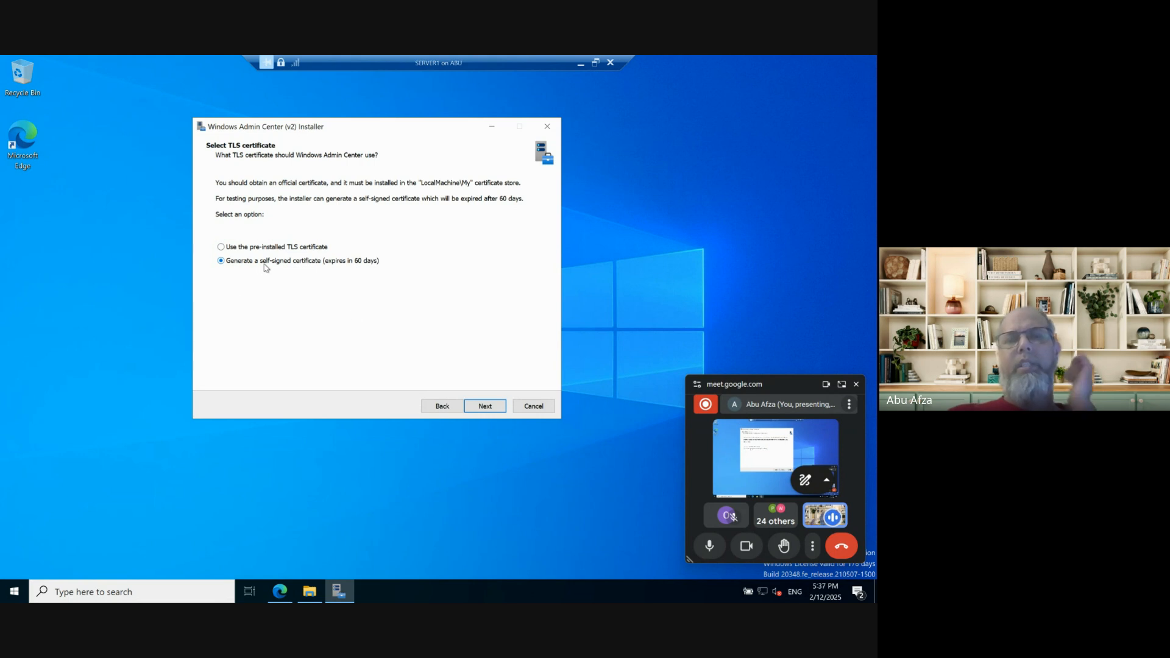
pyautogui.click(483, 405)
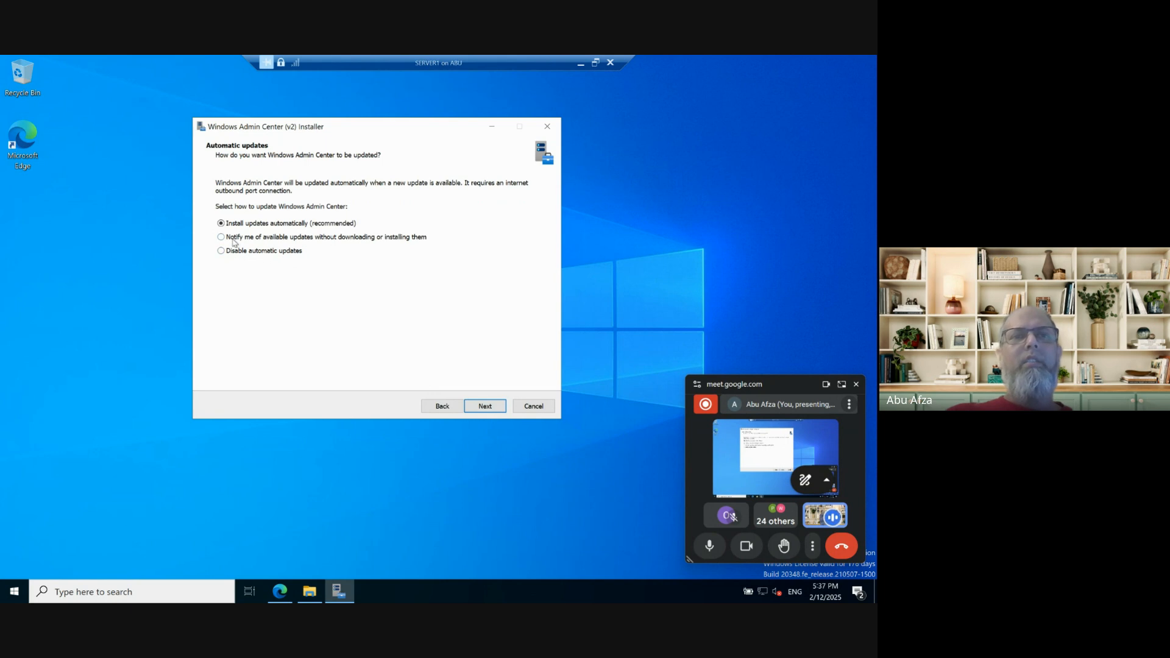
pyautogui.click(344, 242)
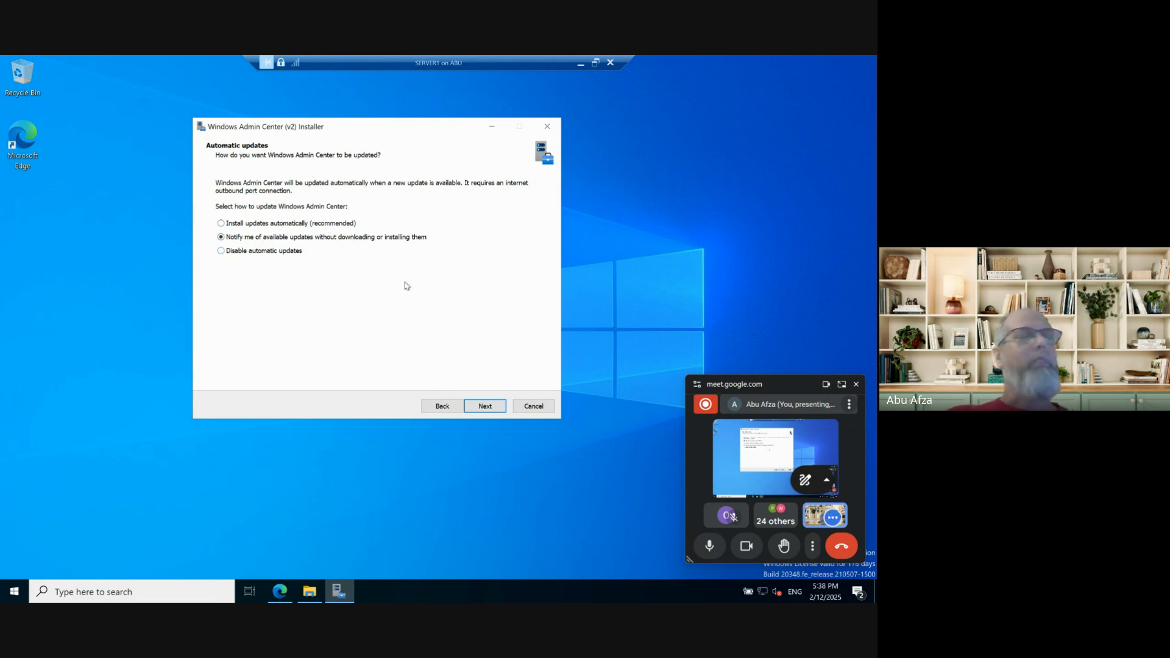
pyautogui.click(485, 407)
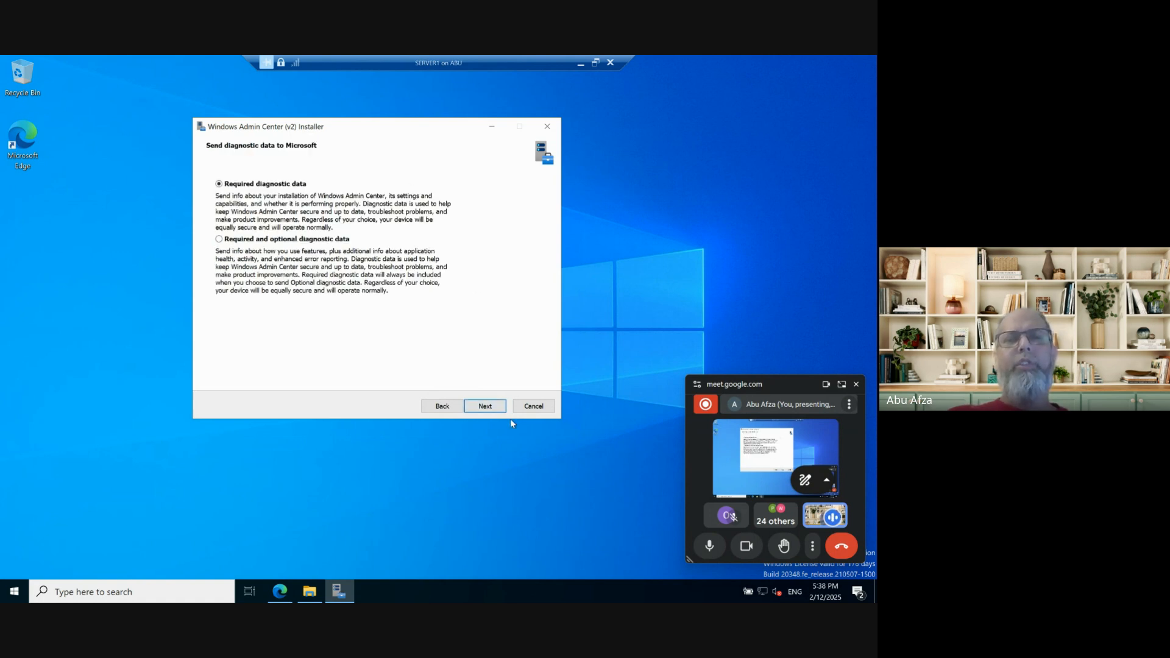
pyautogui.click(495, 410)
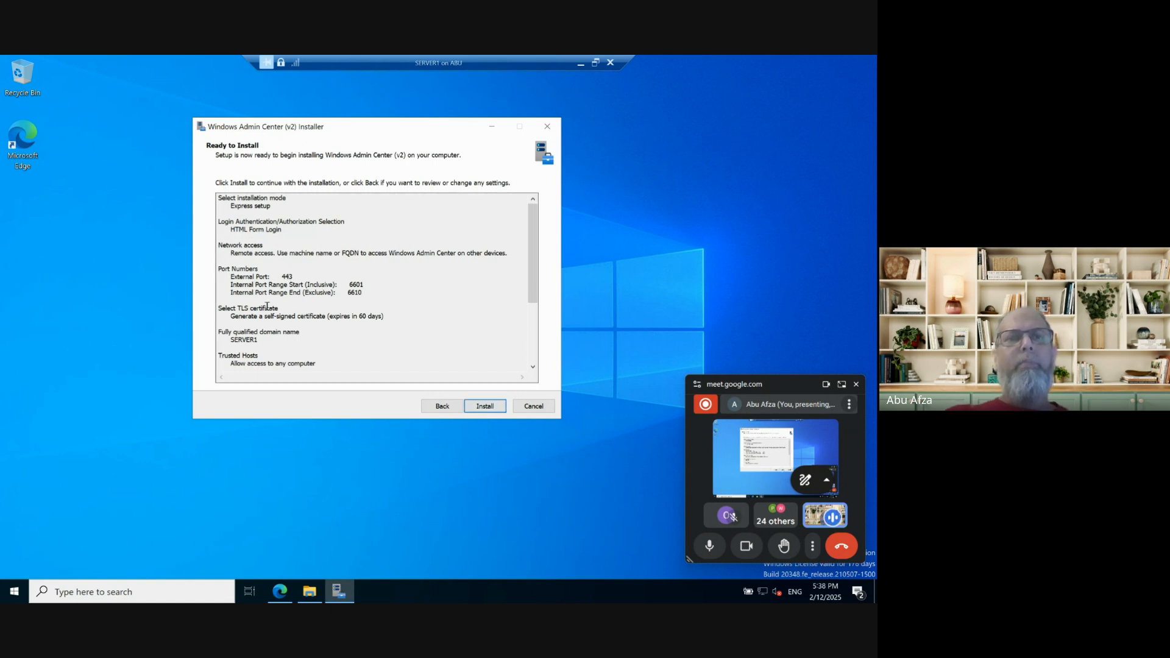
# Check the external port 443 in the summary and start the installation.
pyautogui.moveTo(234, 277); pyautogui.dragTo(299, 277)
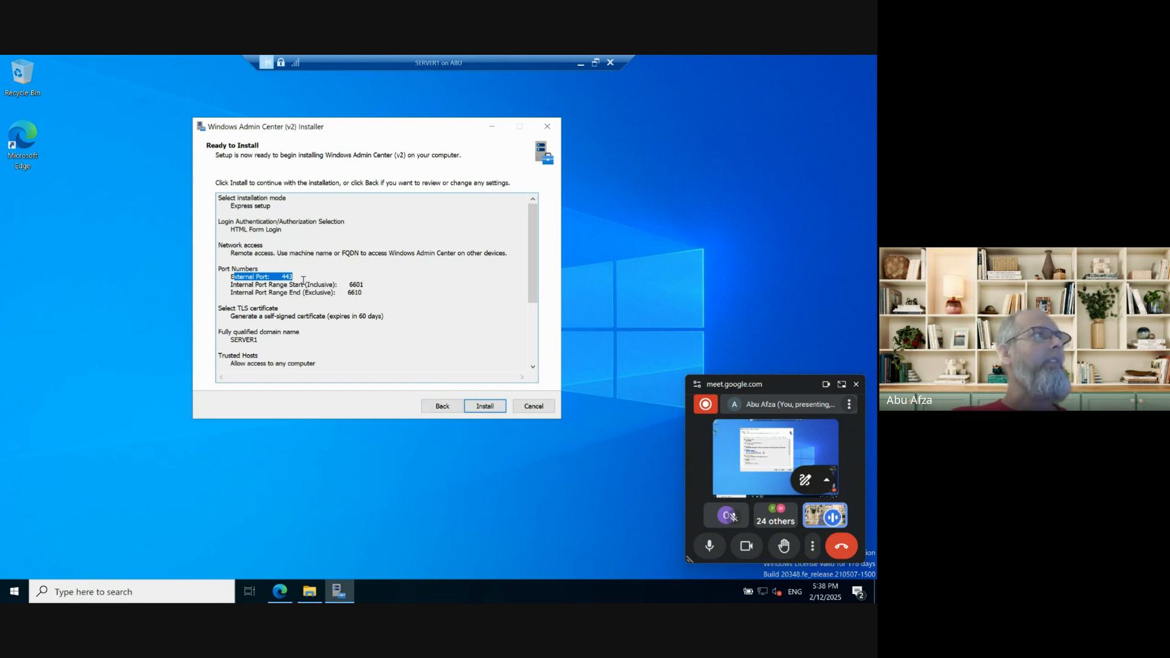
pyautogui.click(485, 406)
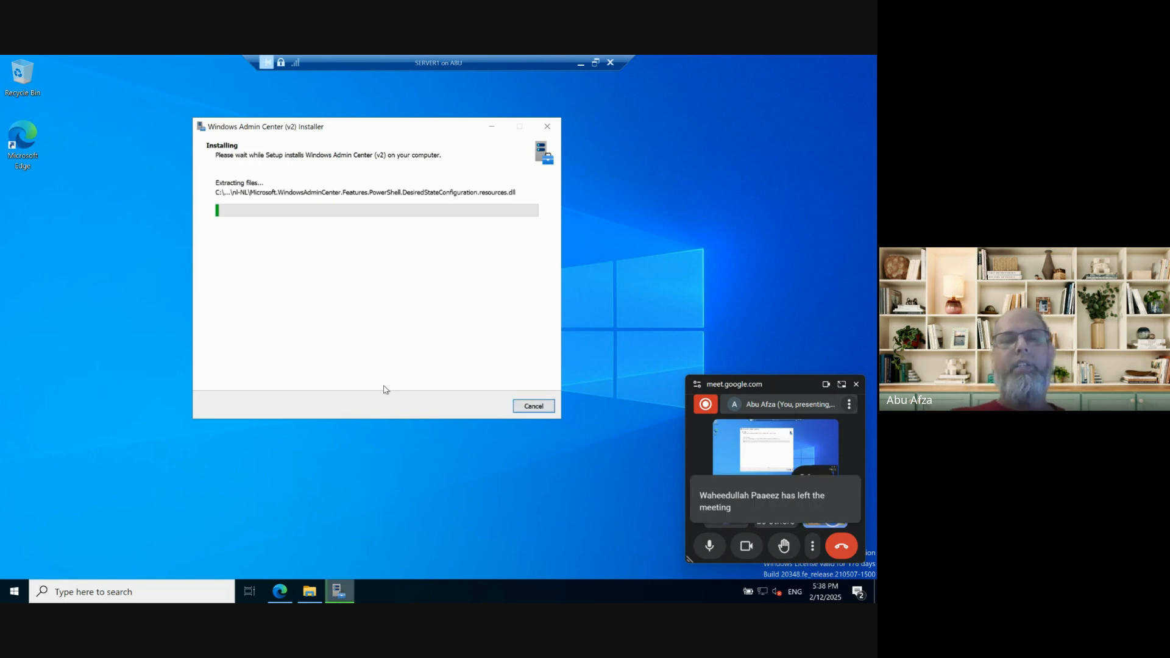
pyautogui.click(595, 63)
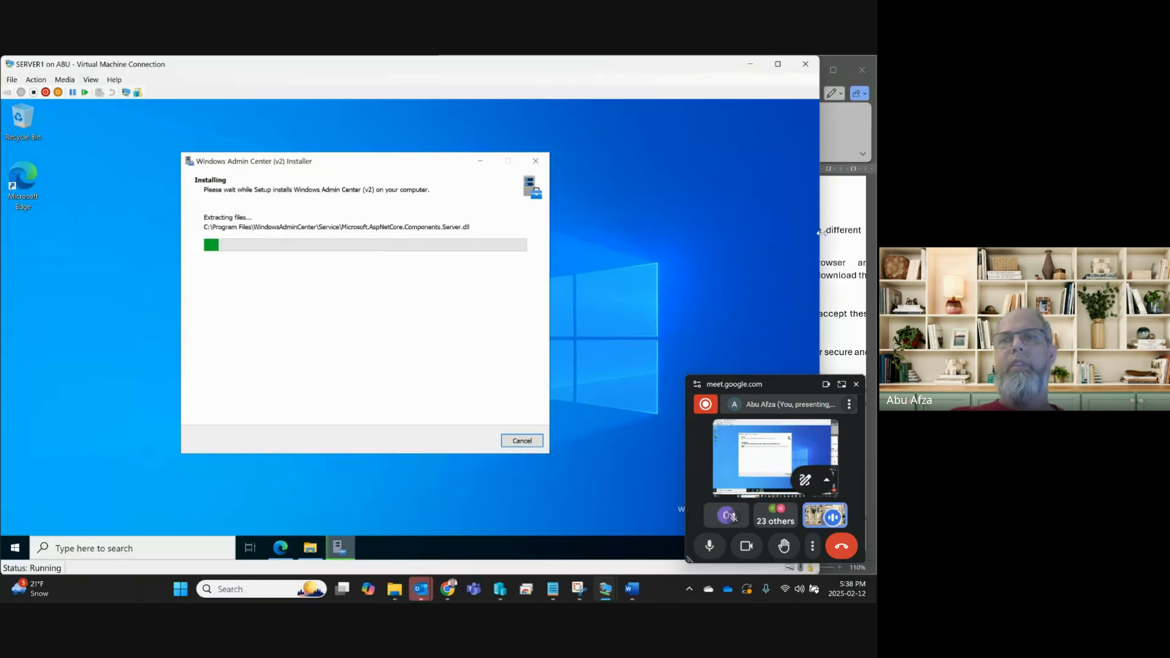
# Narrow the SERVER1 window and scroll Project 2-2 to step 2 beside the installer.
pyautogui.moveTo(820, 235); pyautogui.dragTo(519, 242)
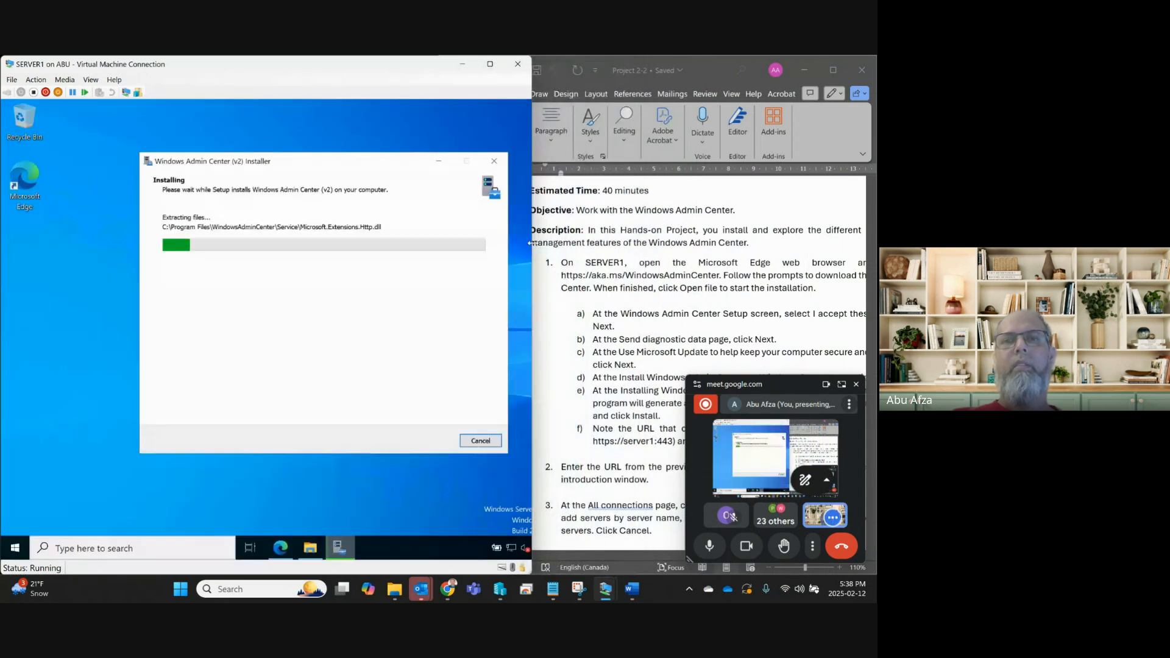
pyautogui.scroll(-5, 636, 309)
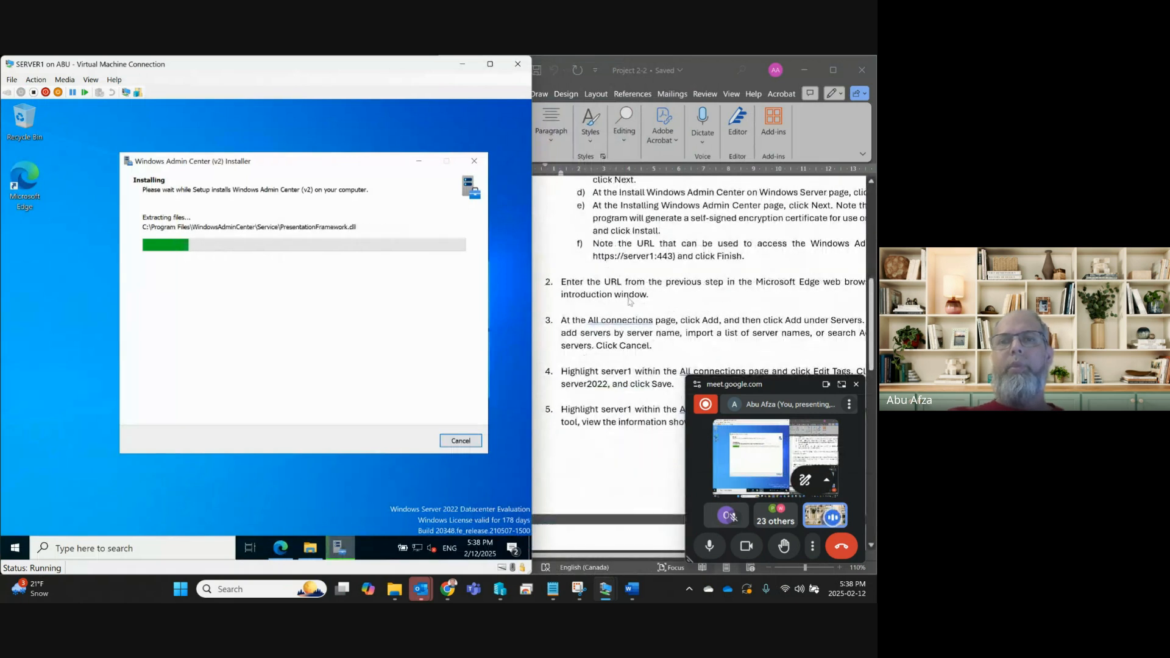
pyautogui.scroll(-2, 664, 326)
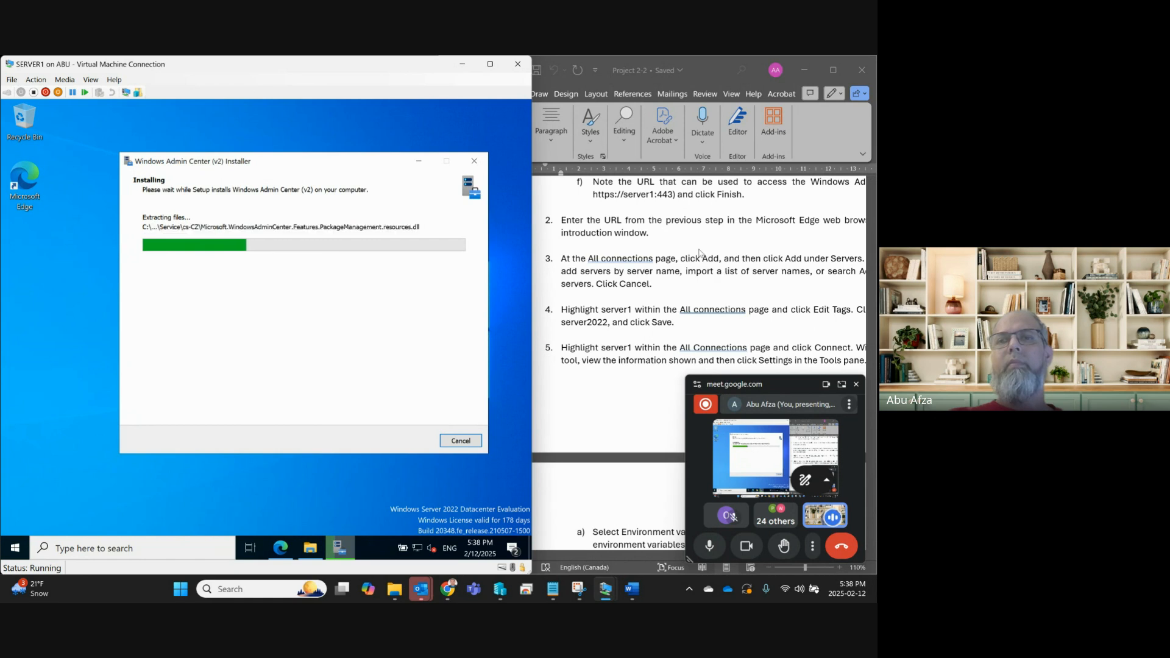
pyautogui.click(701, 235)
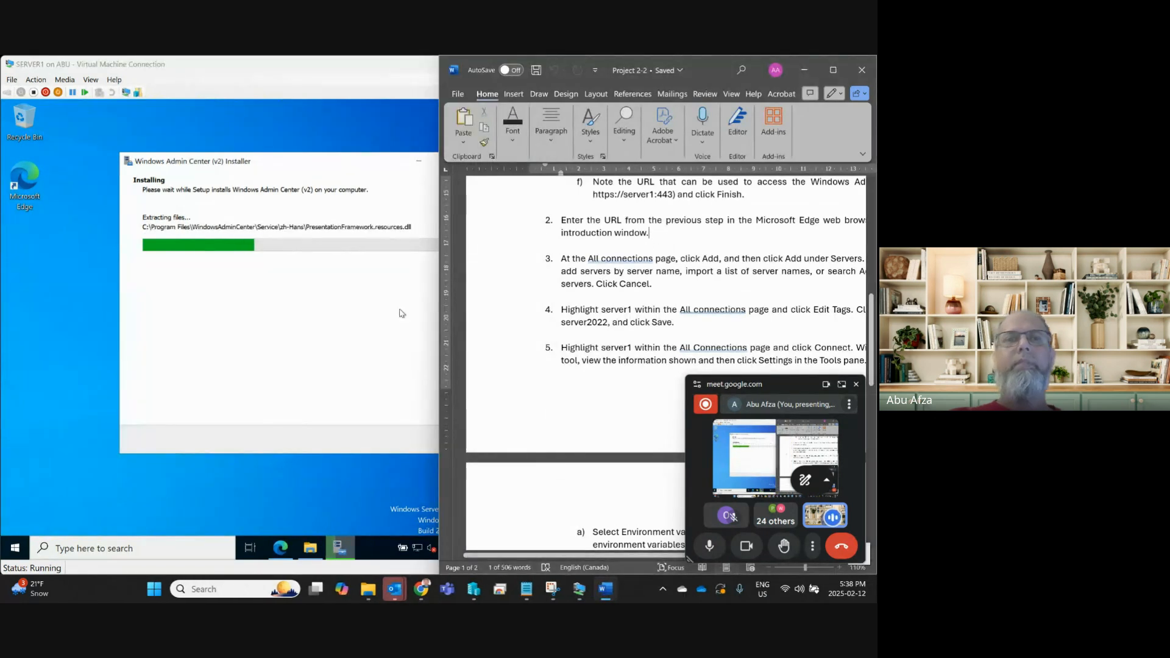
# Bring the server's VM Connection window in front of Word to watch the installer progress.
pyautogui.click(298, 280)
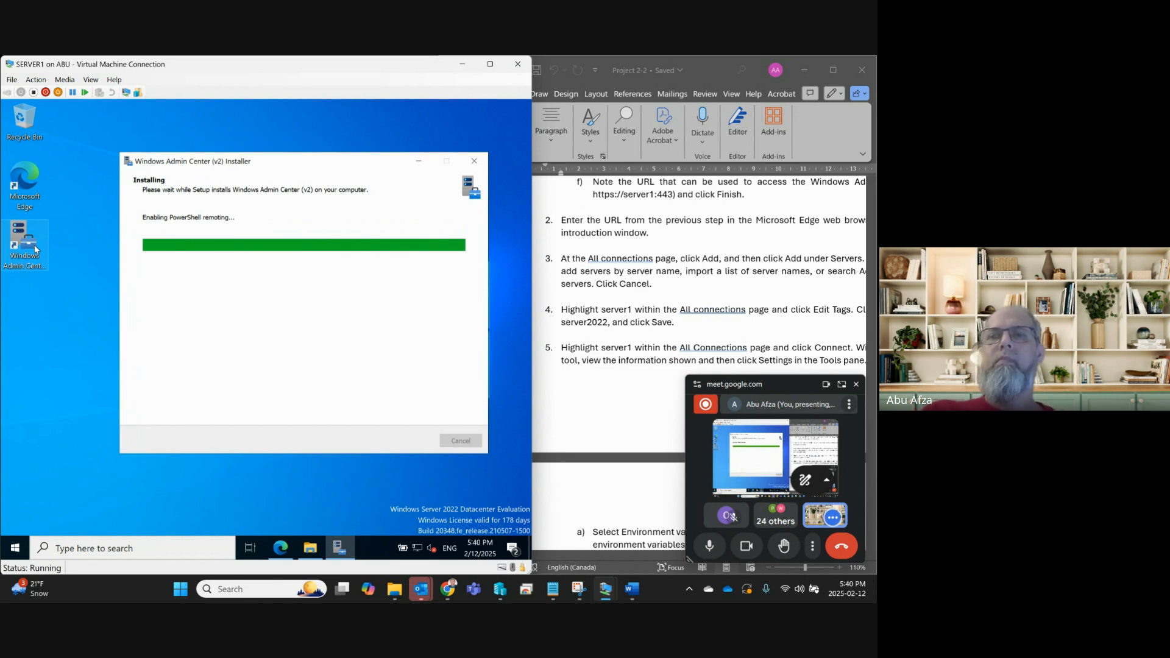
# Scroll and pan Word to show Project 2-2 steps 2–5 fully, then return to the server.
pyautogui.click(731, 275)
pyautogui.scroll(2, 731, 275)
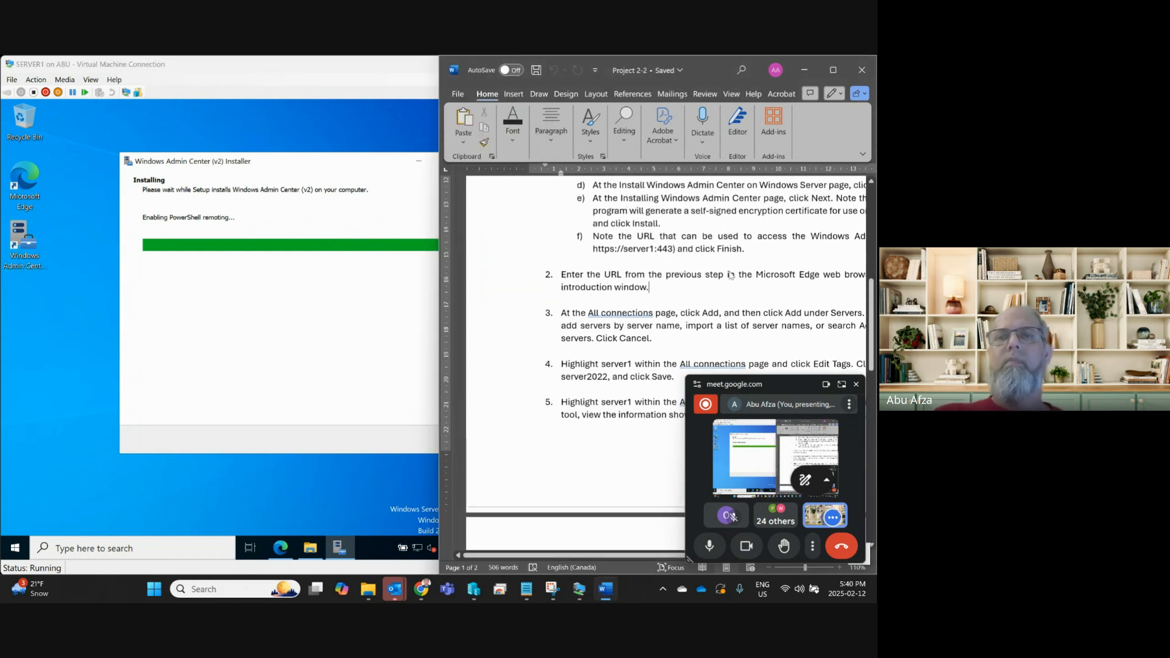
pyautogui.scroll(2, 731, 275)
pyautogui.scroll(-3, 730, 273)
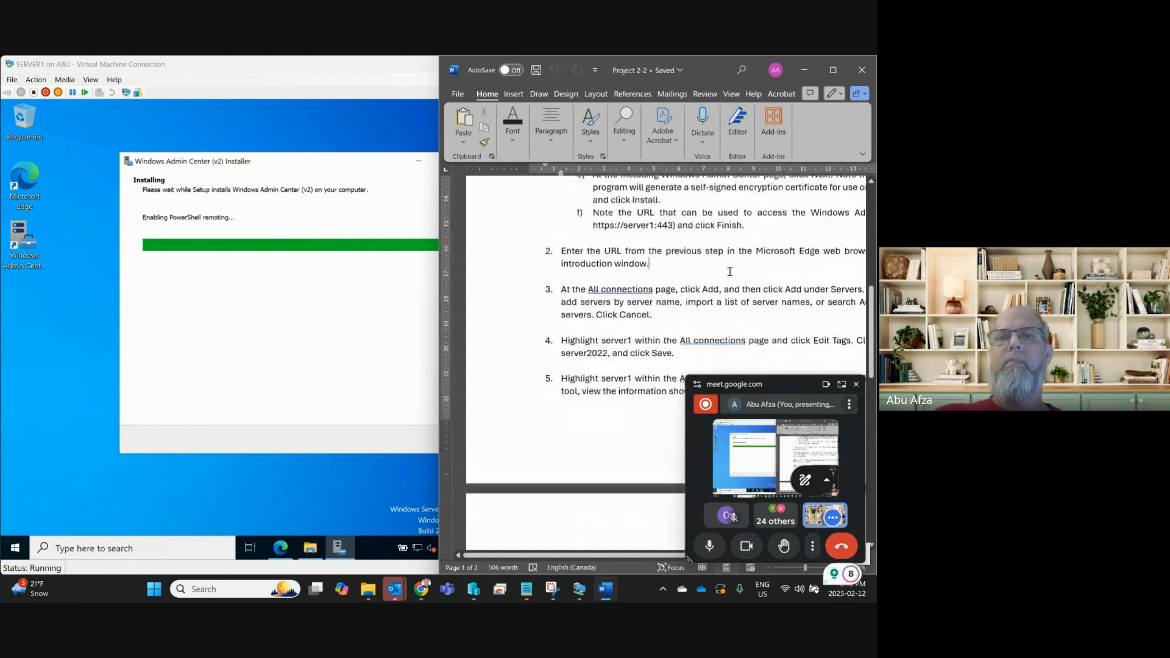
pyautogui.moveTo(508, 557); pyautogui.dragTo(572, 560)
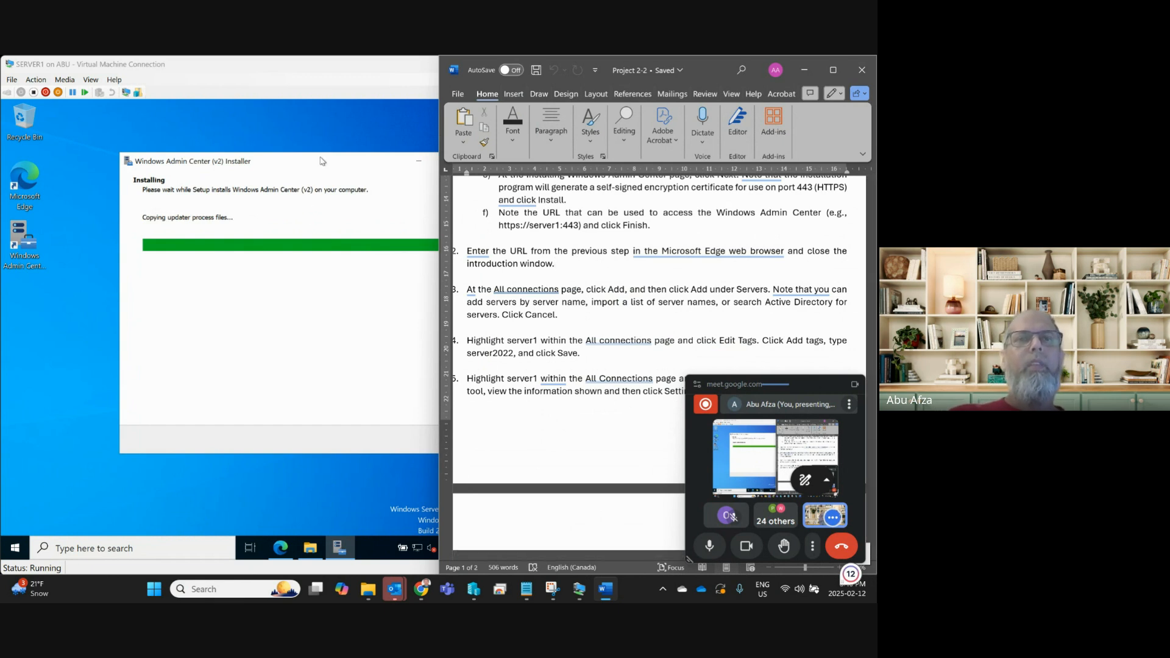
pyautogui.click(223, 146)
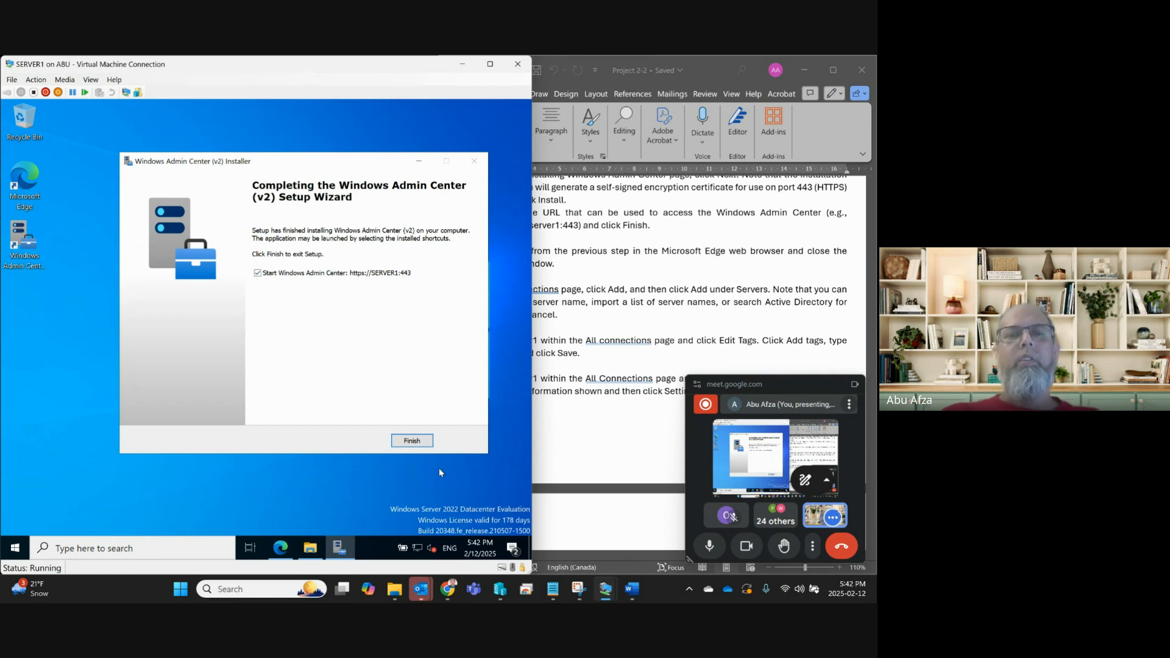
# Close the finished setup wizard and continue past server1's certificate warning in Edge.
pyautogui.click(399, 441)
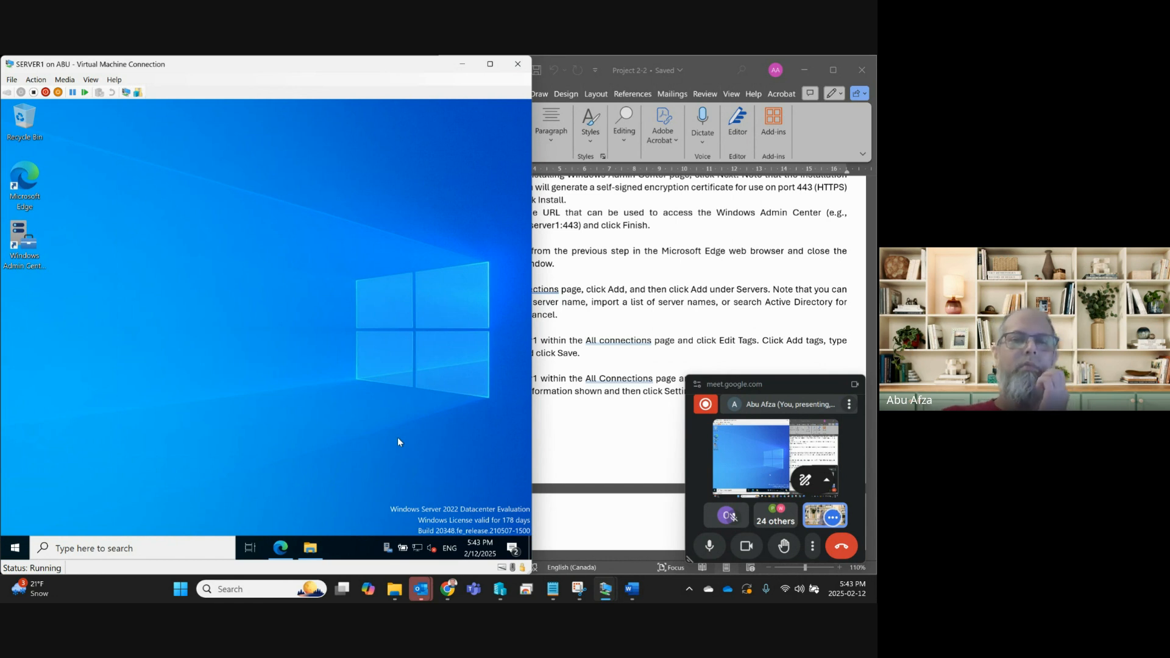
pyautogui.click(277, 551)
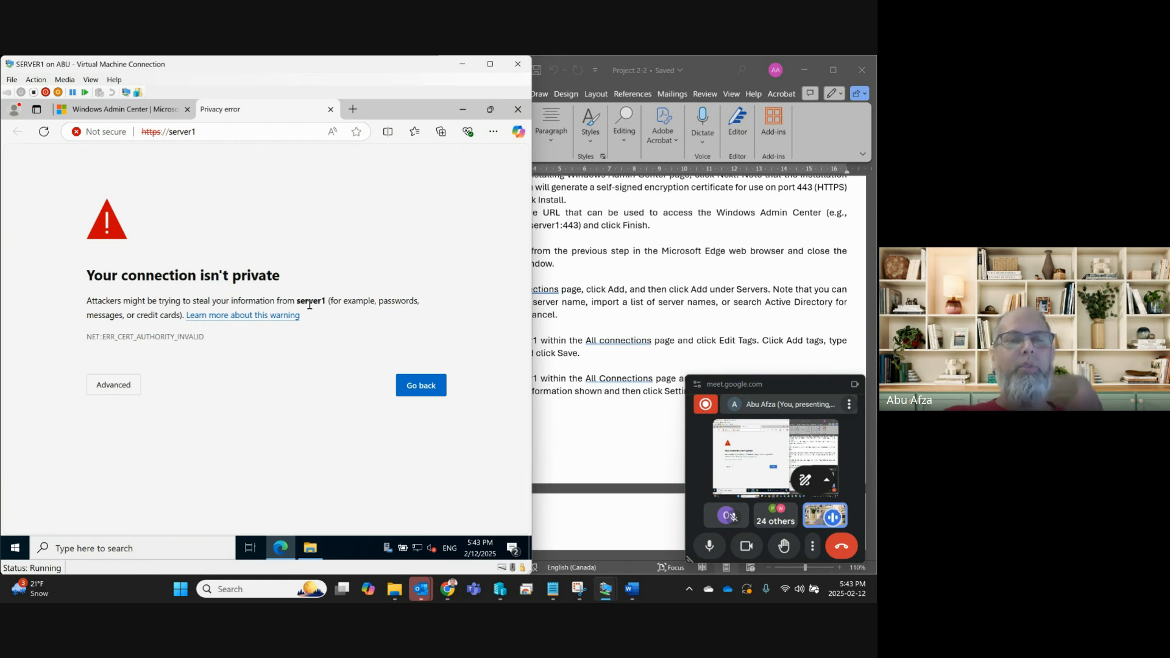
pyautogui.click(122, 396)
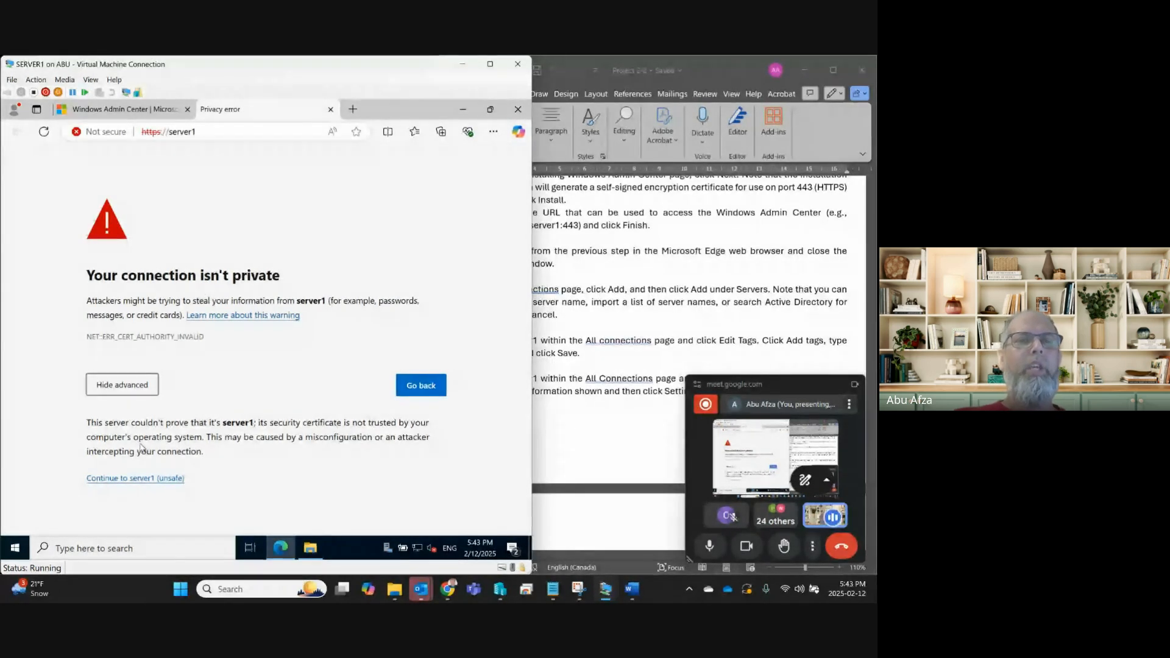
pyautogui.click(127, 479)
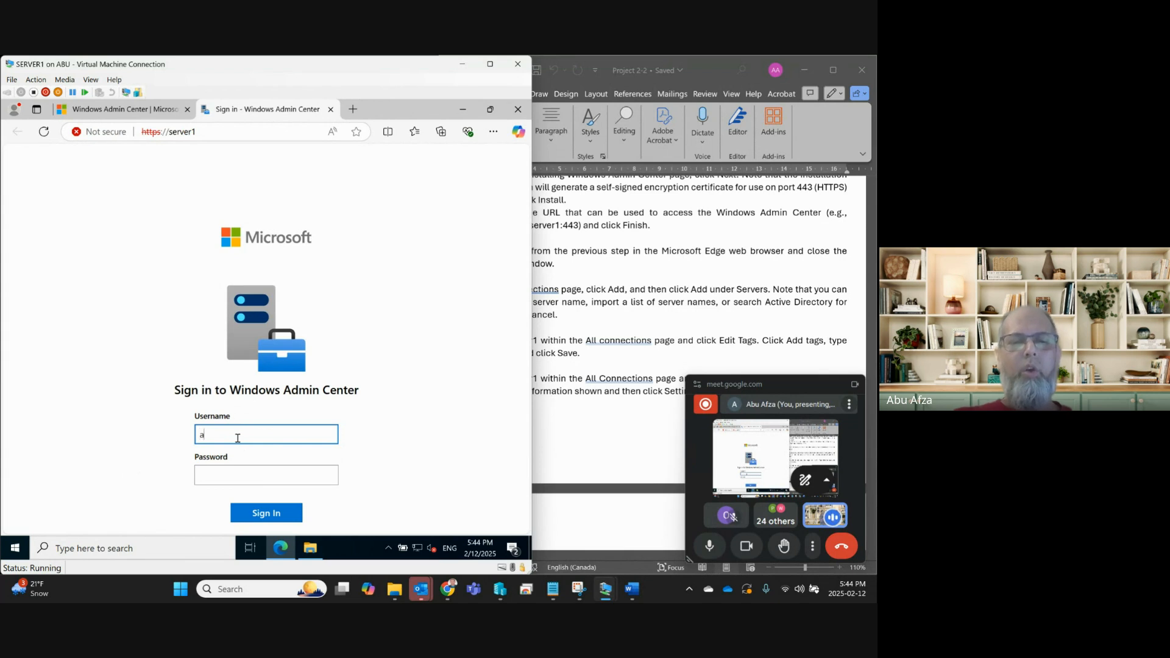
# Sign in as administrator with the account password, declining to save it in the browser.
pyautogui.write('dmin')
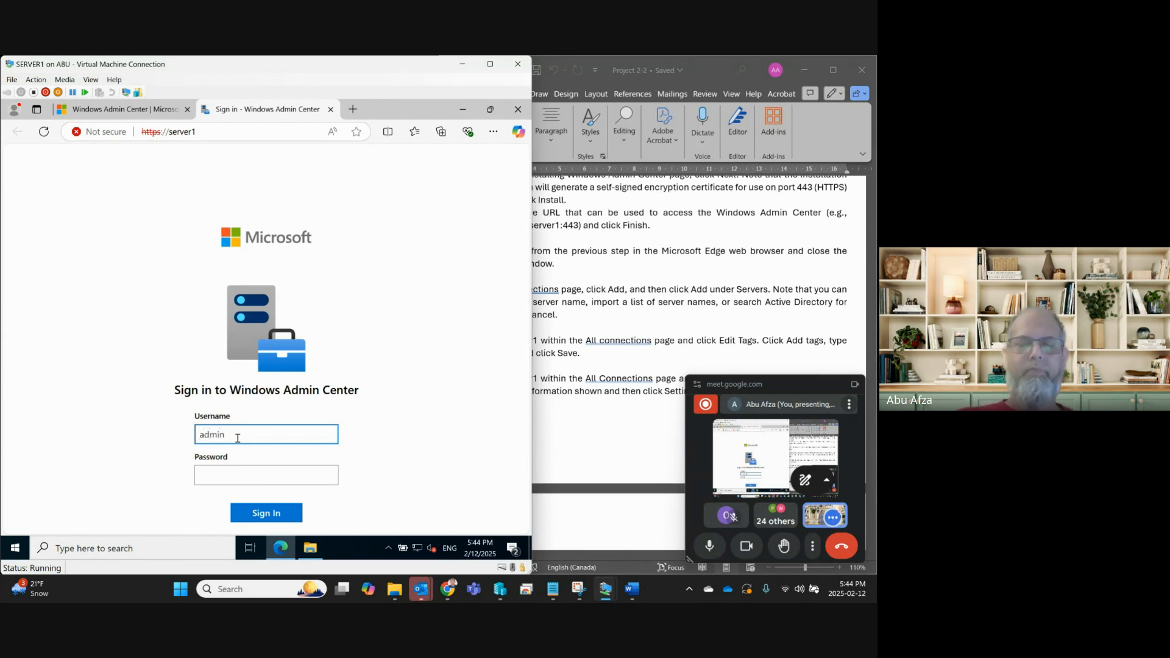
pyautogui.press('BackSpace')
pyautogui.press('BackSpace')
pyautogui.press('BackSpace')
pyautogui.press('BackSpace')
pyautogui.press('BackSpace')
pyautogui.write('administrator')
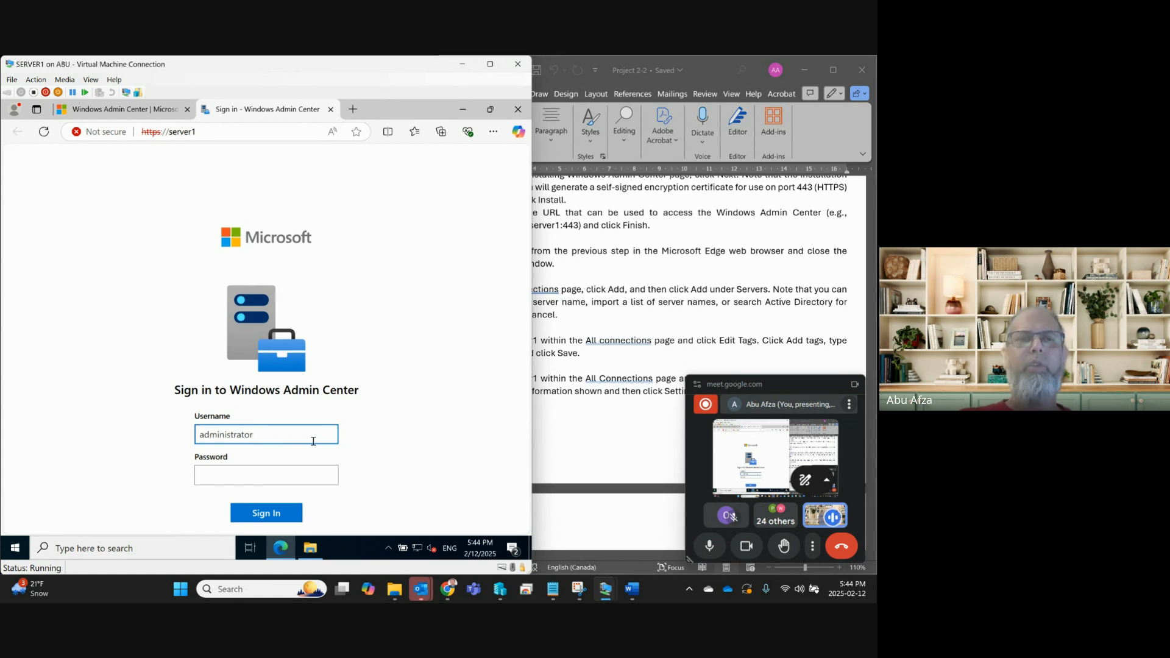
pyautogui.click(310, 475)
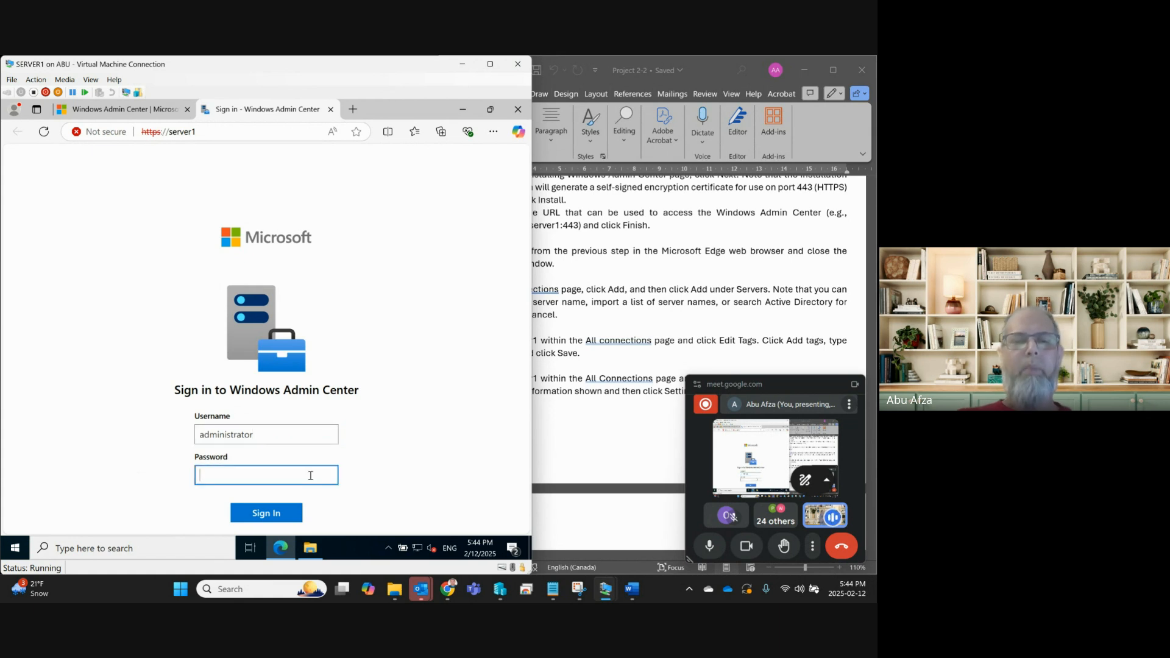
pyautogui.write('Secr')
pyautogui.press('BackSpace')
pyautogui.press('BackSpace')
pyautogui.press('BackSpace')
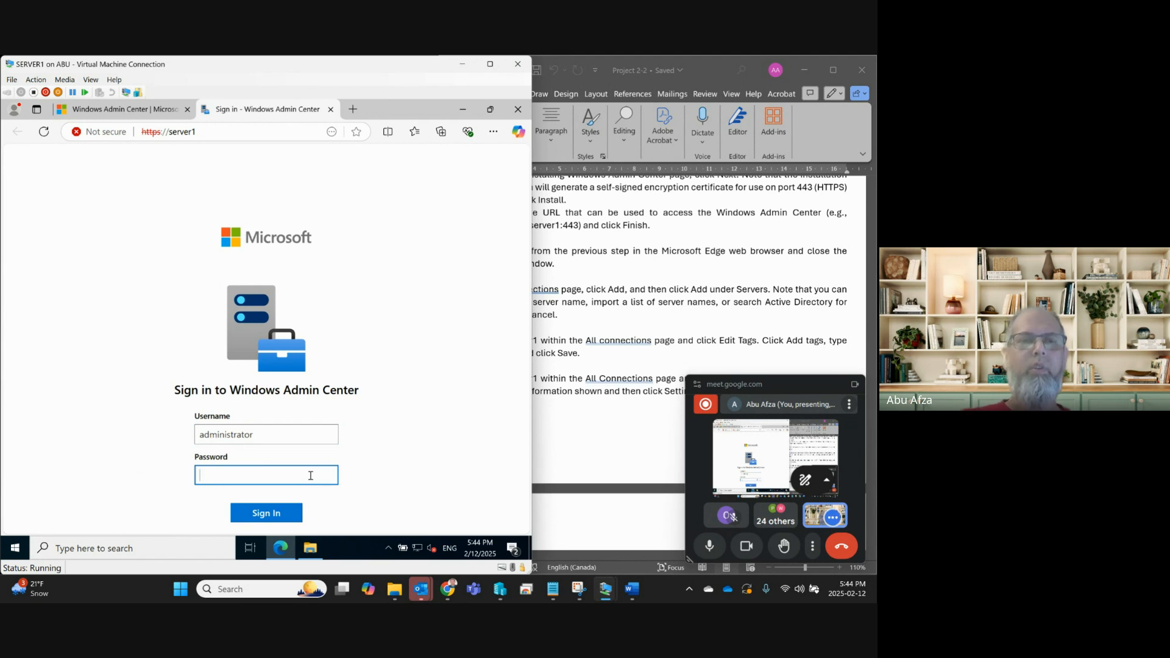
pyautogui.write('Secret')
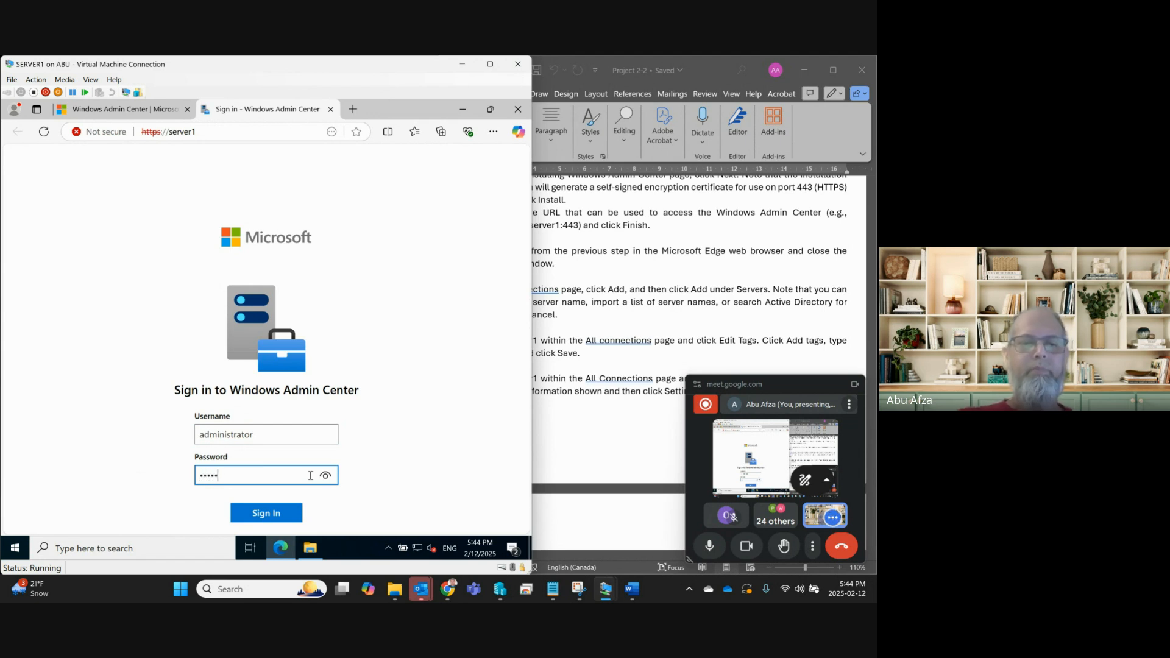
pyautogui.write('•••')
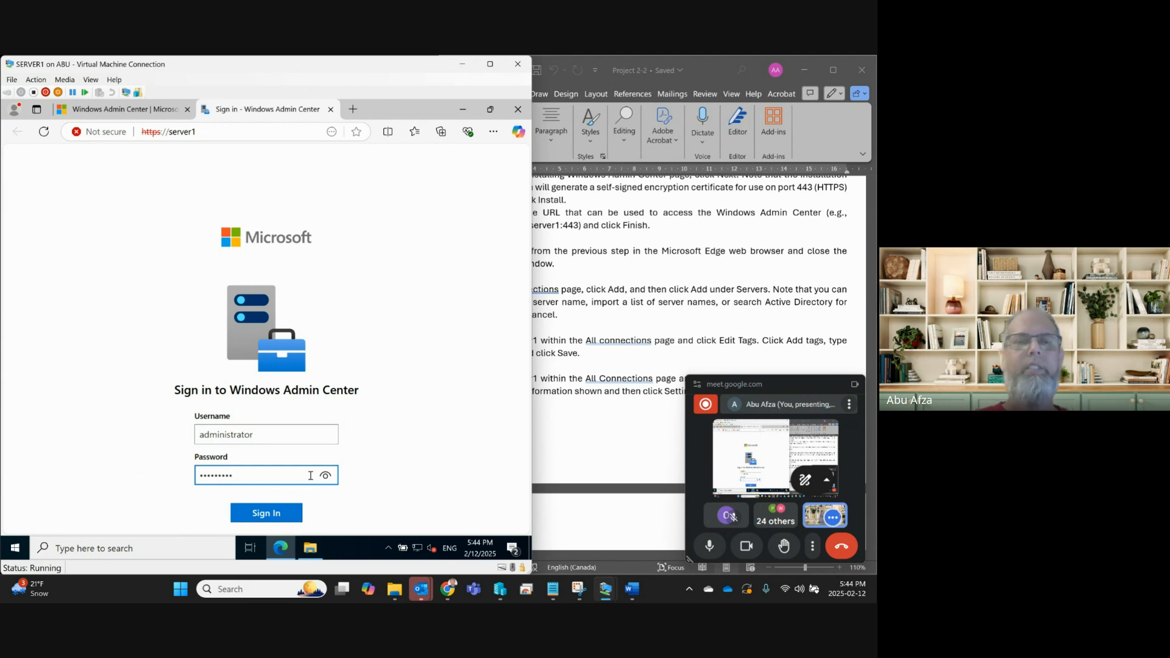
pyautogui.click(324, 477)
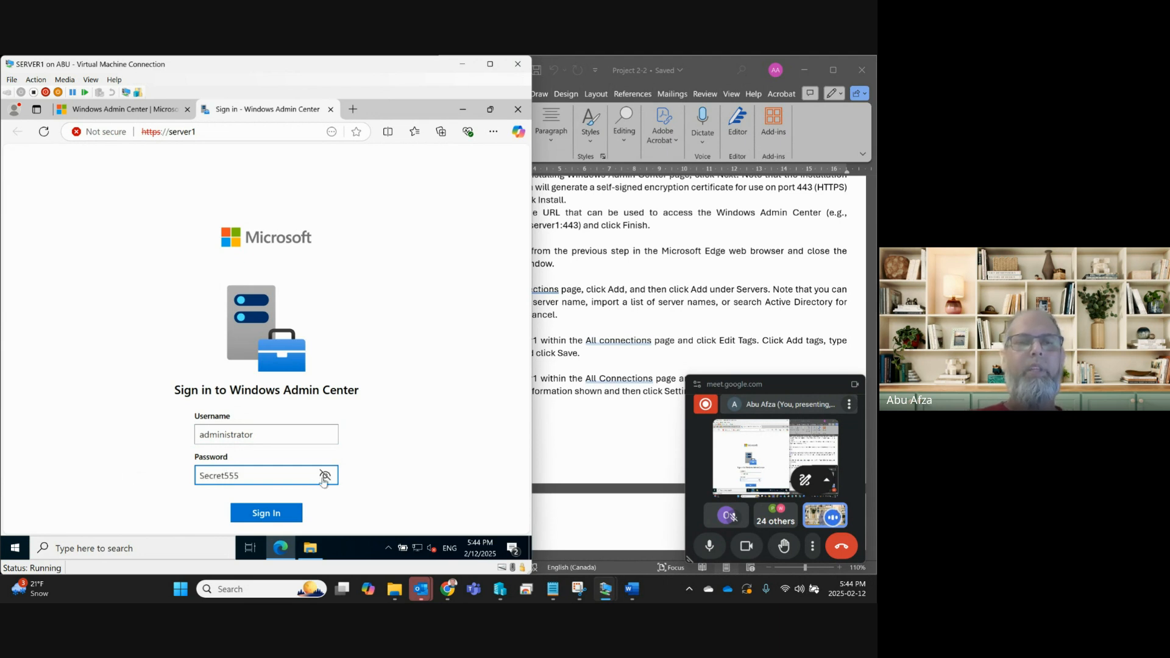
pyautogui.click(255, 514)
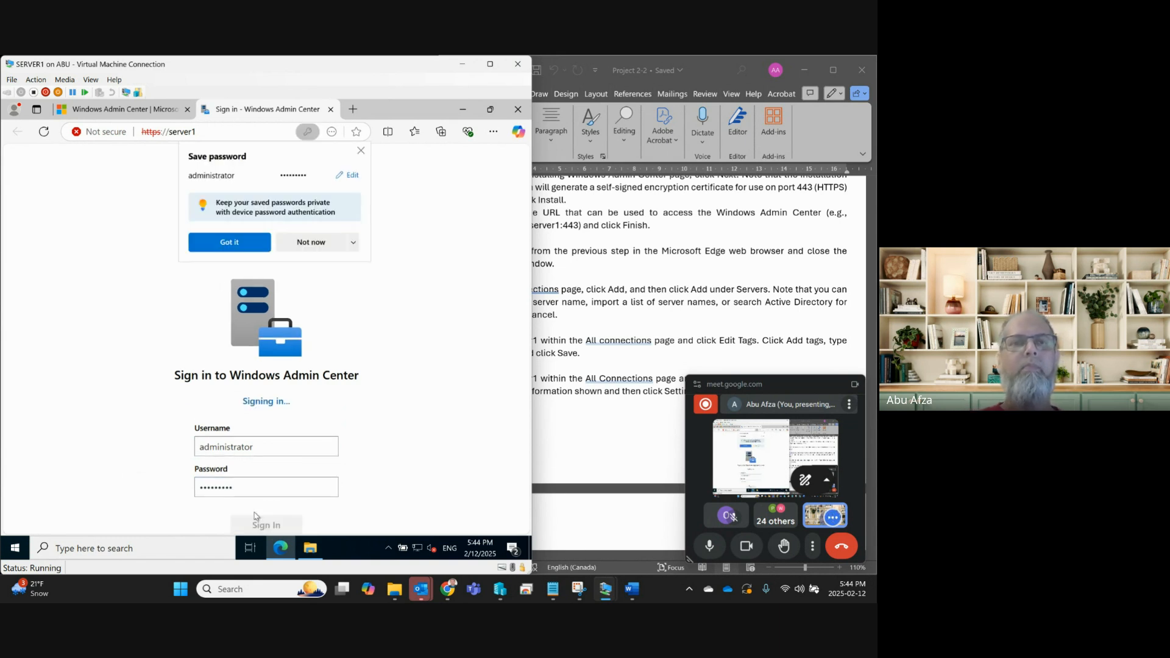
pyautogui.click(317, 243)
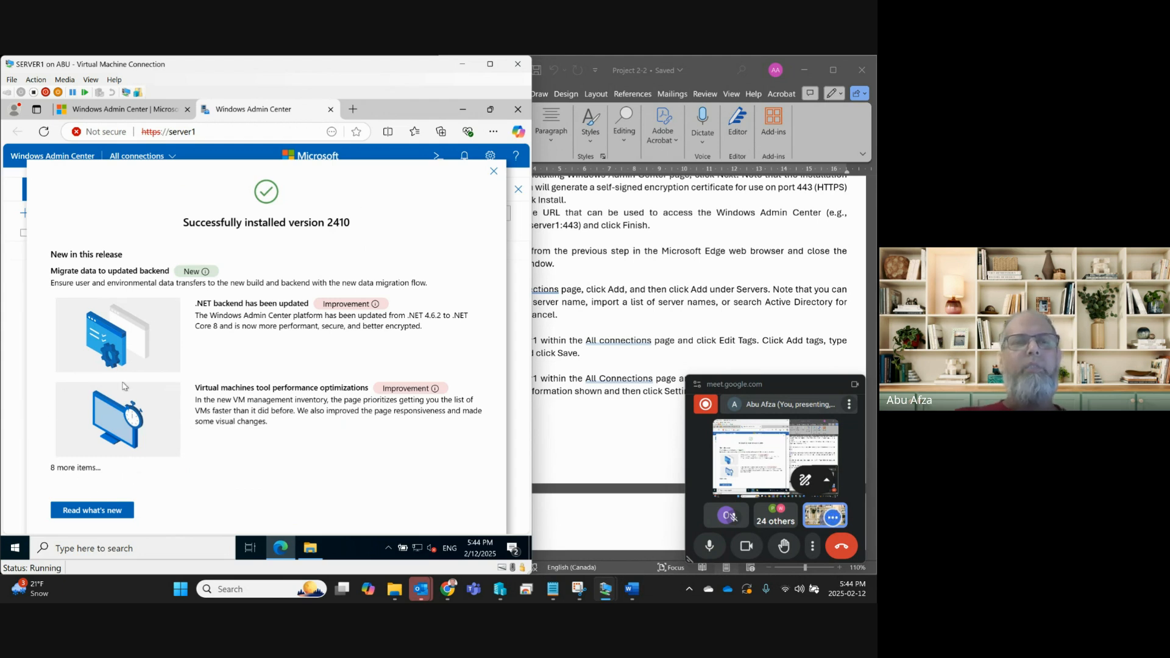
# Dismiss the what's-new announcement, check the lab document, and open Add or create resources.
pyautogui.click(494, 173)
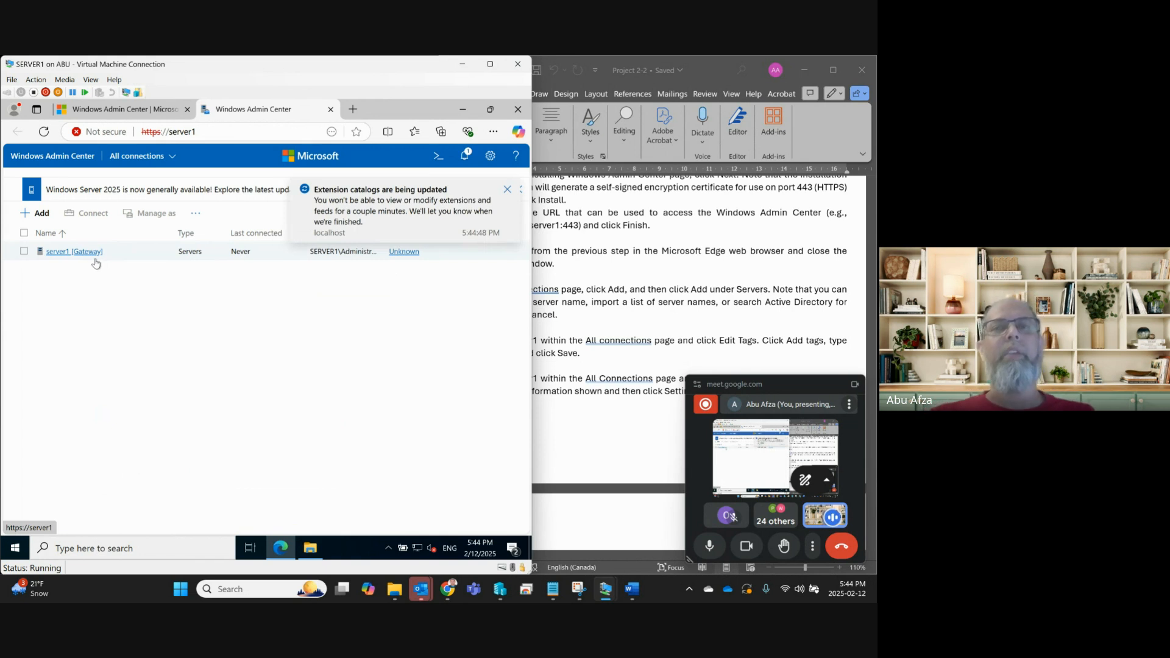
pyautogui.click(576, 302)
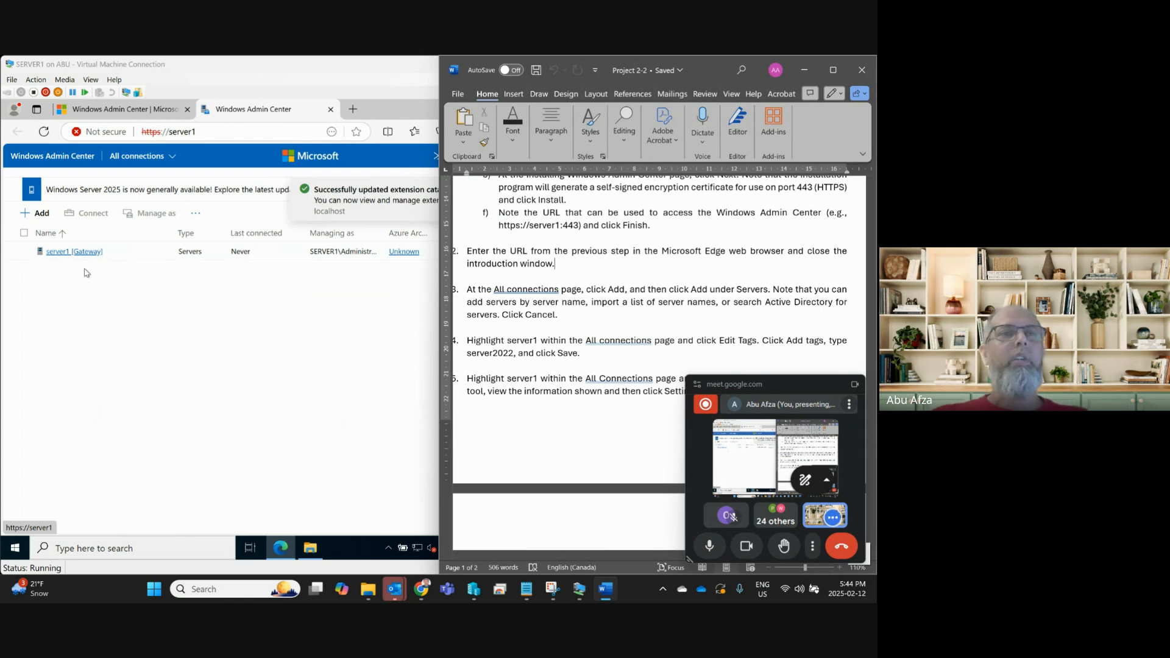
pyautogui.click(37, 217)
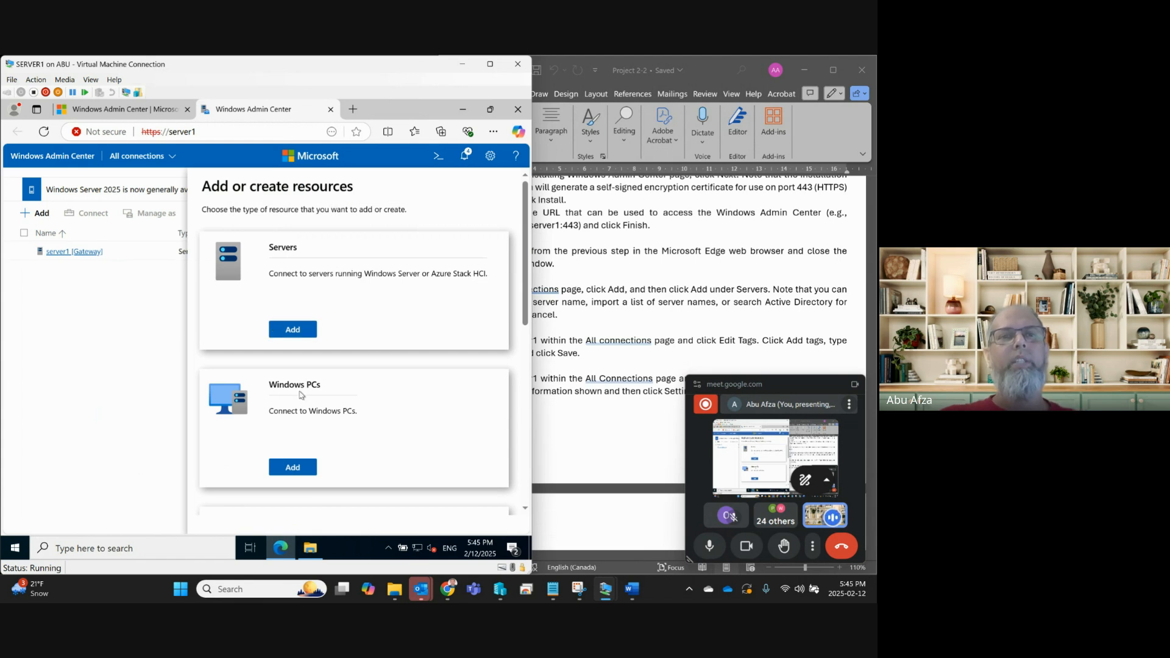
# Open the Servers Add form, glance at Import a list, and enter server1 under Add one.
pyautogui.scroll(-4, 302, 393)
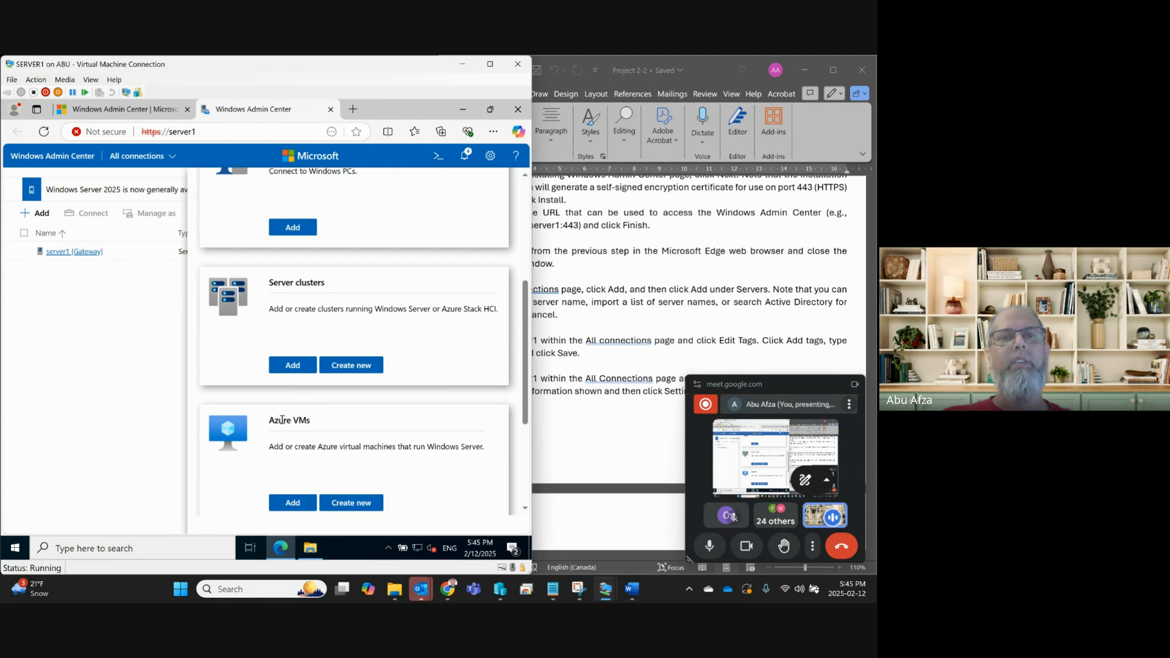
pyautogui.scroll(-3, 291, 440)
pyautogui.scroll(7, 291, 441)
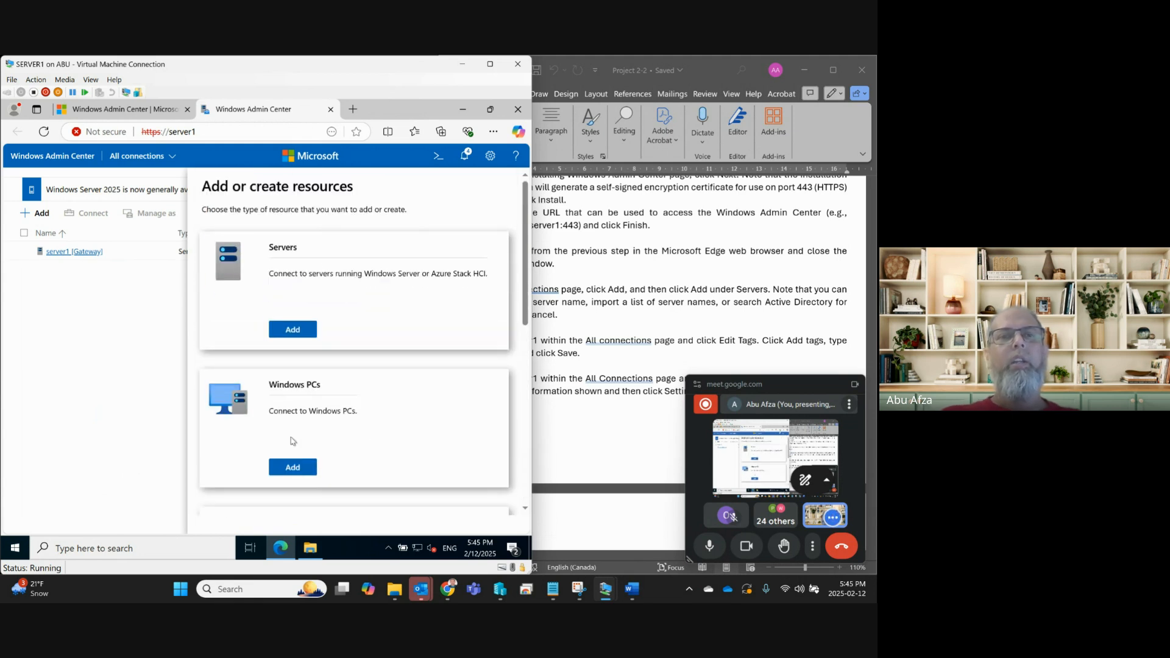
pyautogui.click(290, 330)
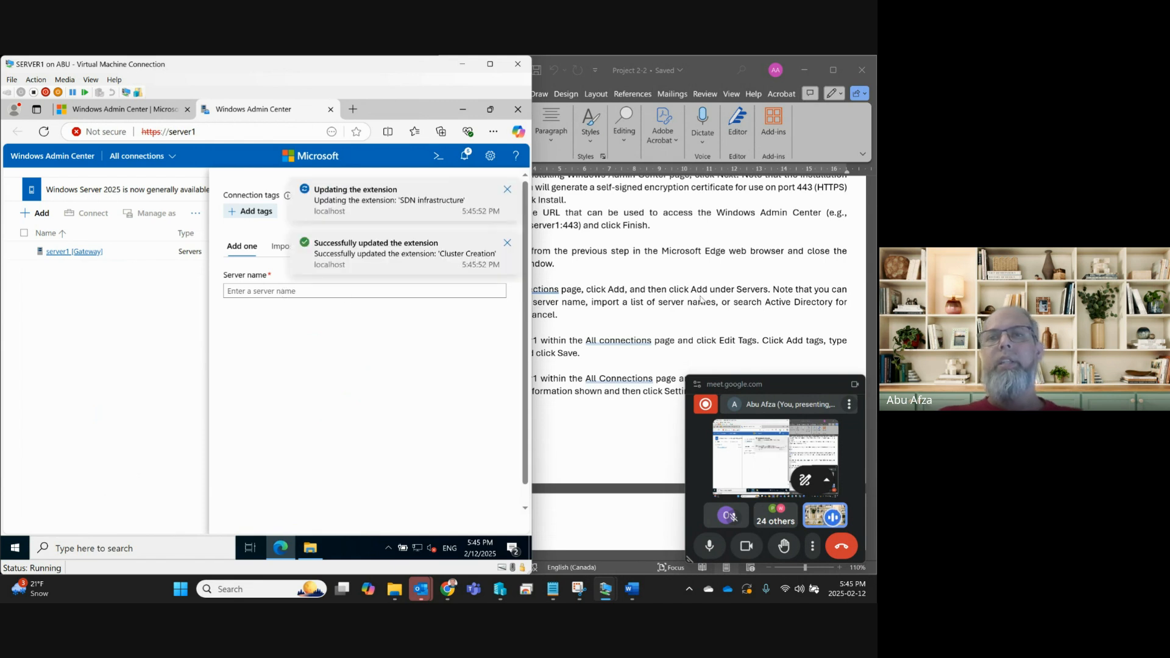
pyautogui.click(555, 264)
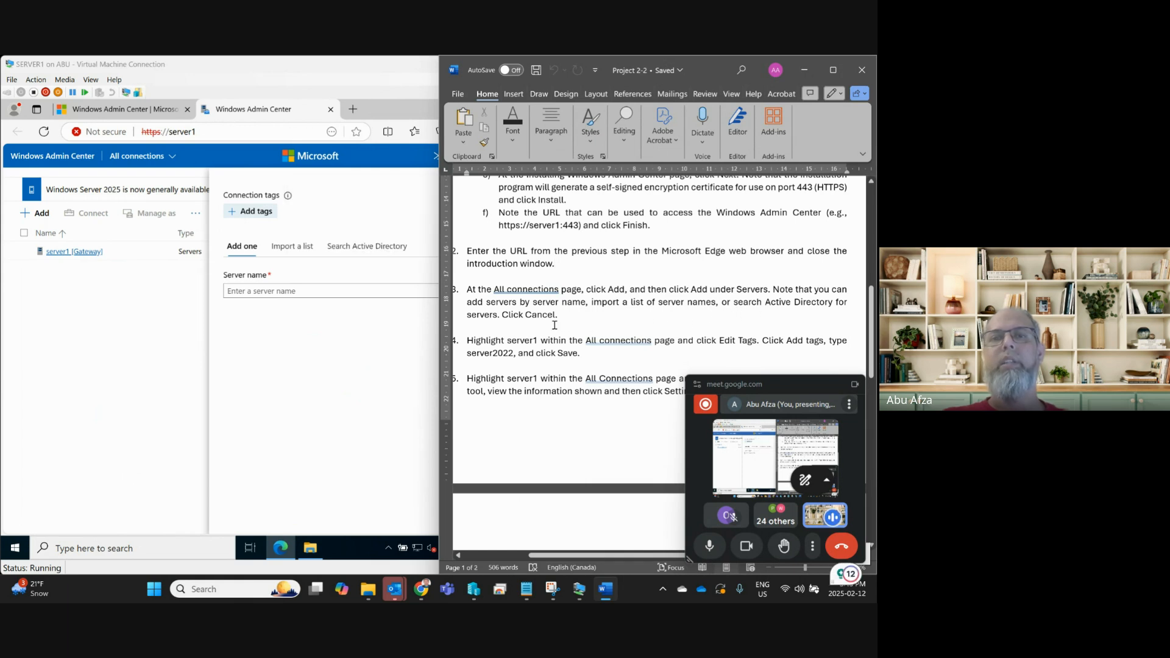
pyautogui.click(272, 249)
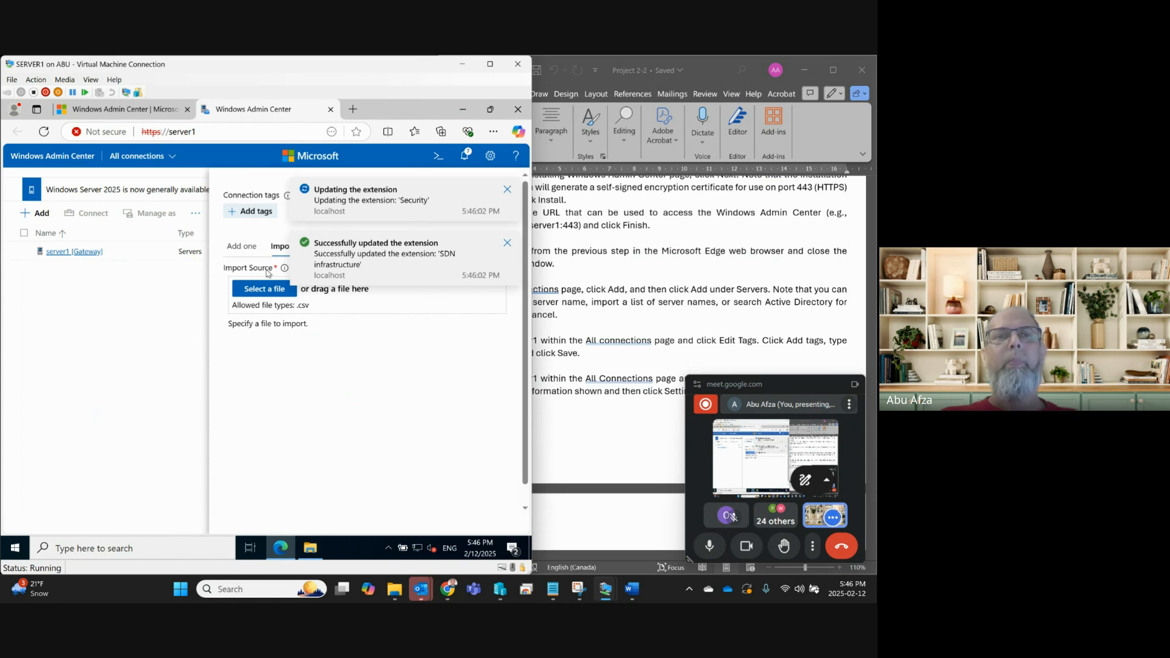
pyautogui.click(241, 246)
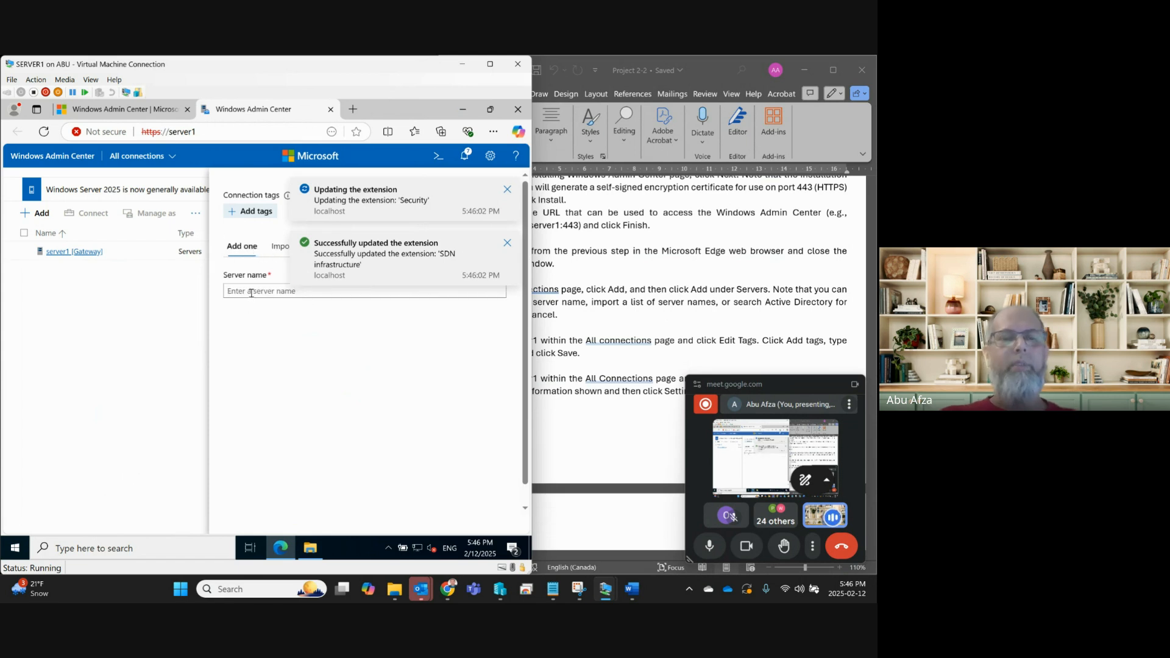
pyautogui.write('server1')
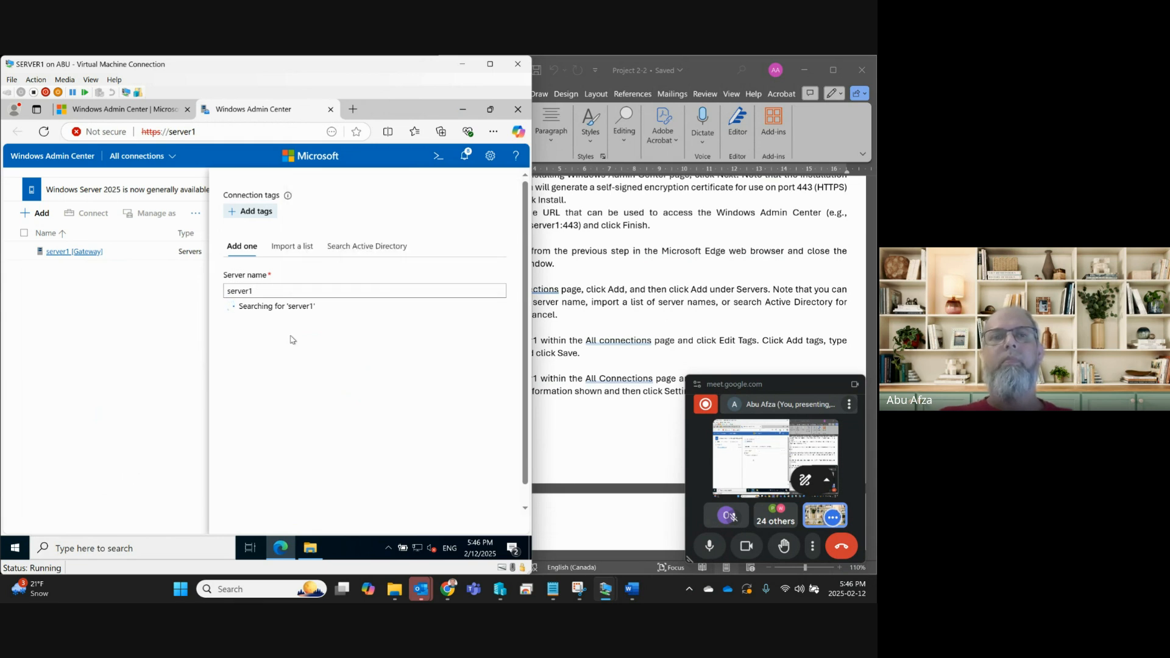
pyautogui.click(706, 309)
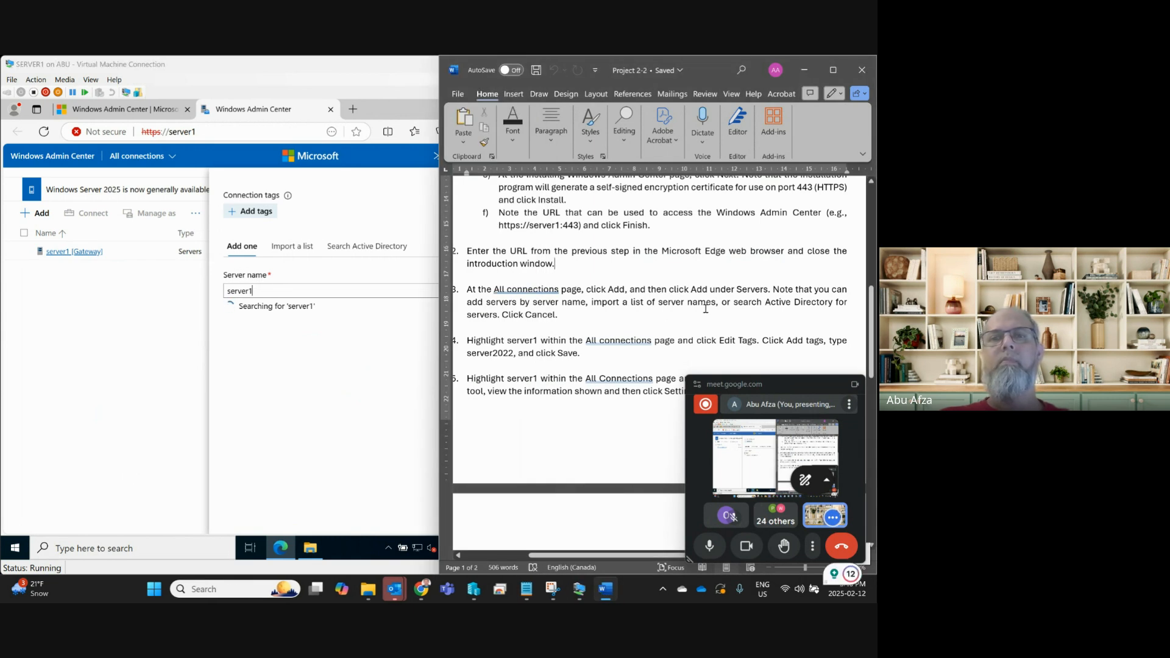
pyautogui.click(272, 326)
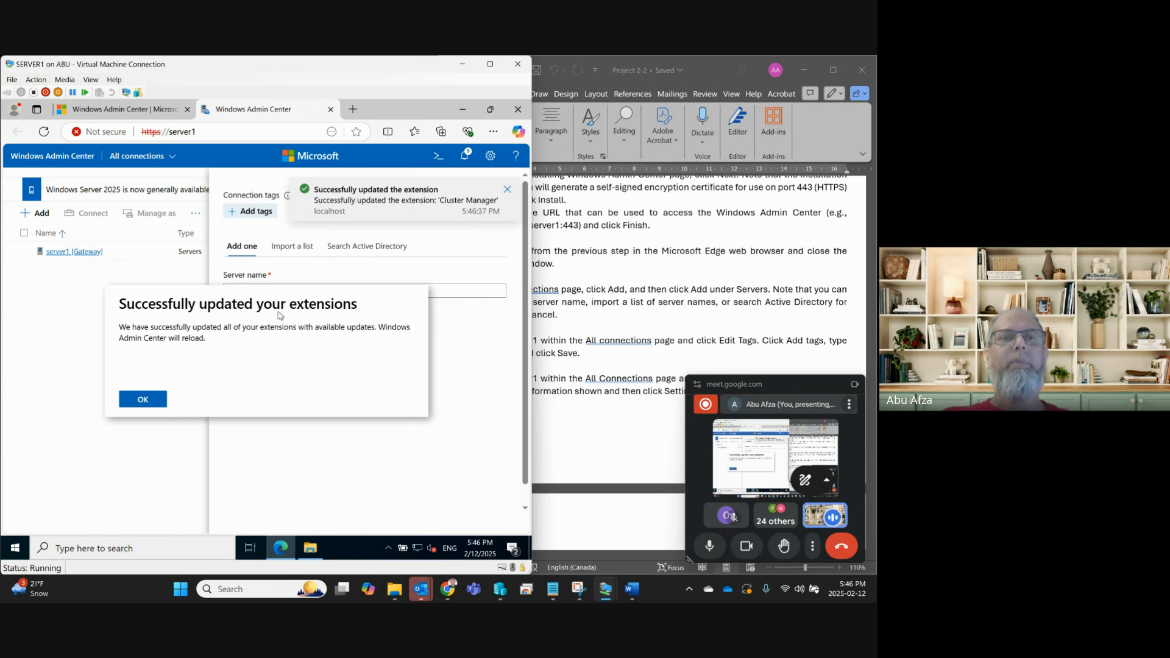
# Acknowledge the extensions update, re-enter server1, view Import a list and Search Active Directory, then cancel.
pyautogui.click(155, 402)
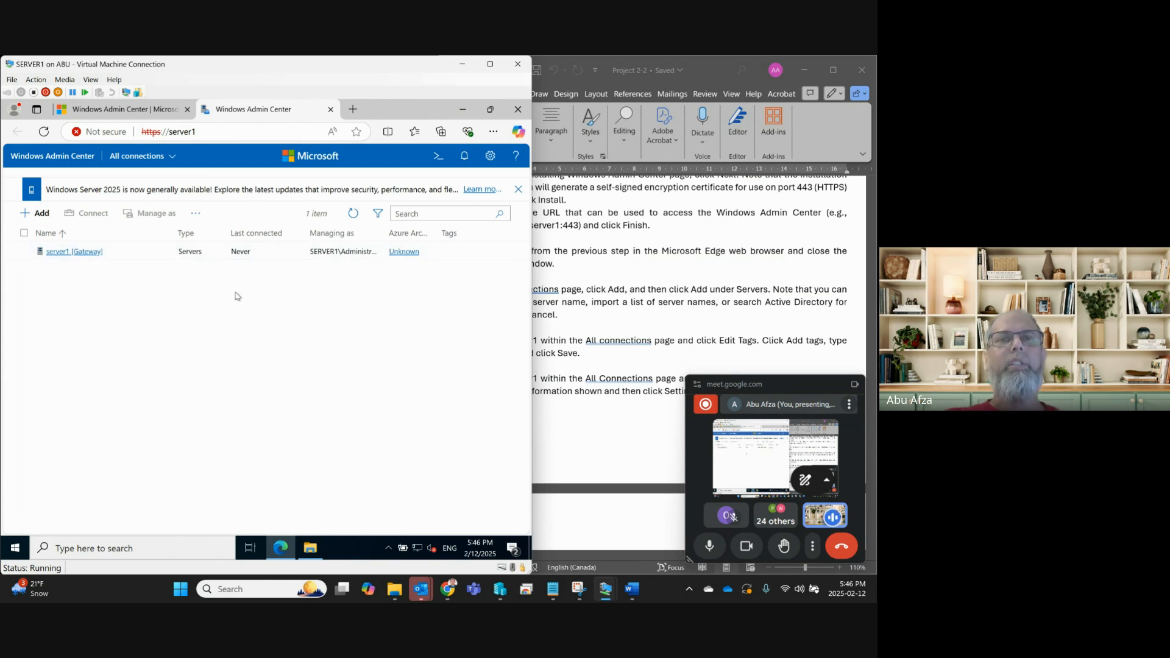
pyautogui.click(46, 217)
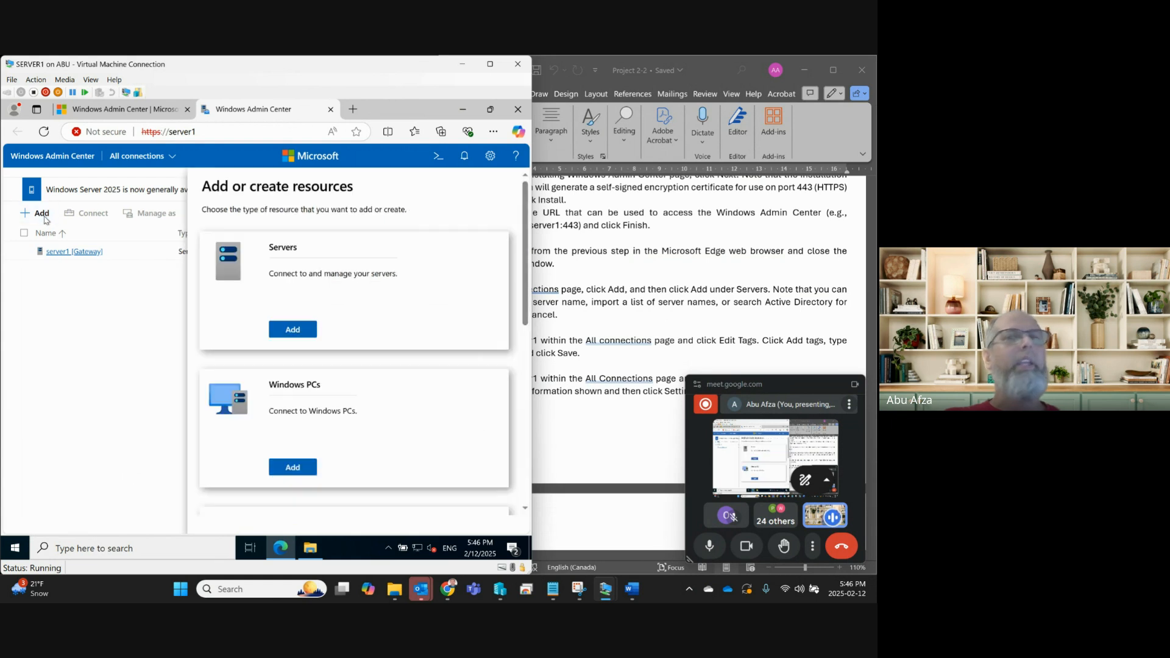
pyautogui.click(292, 333)
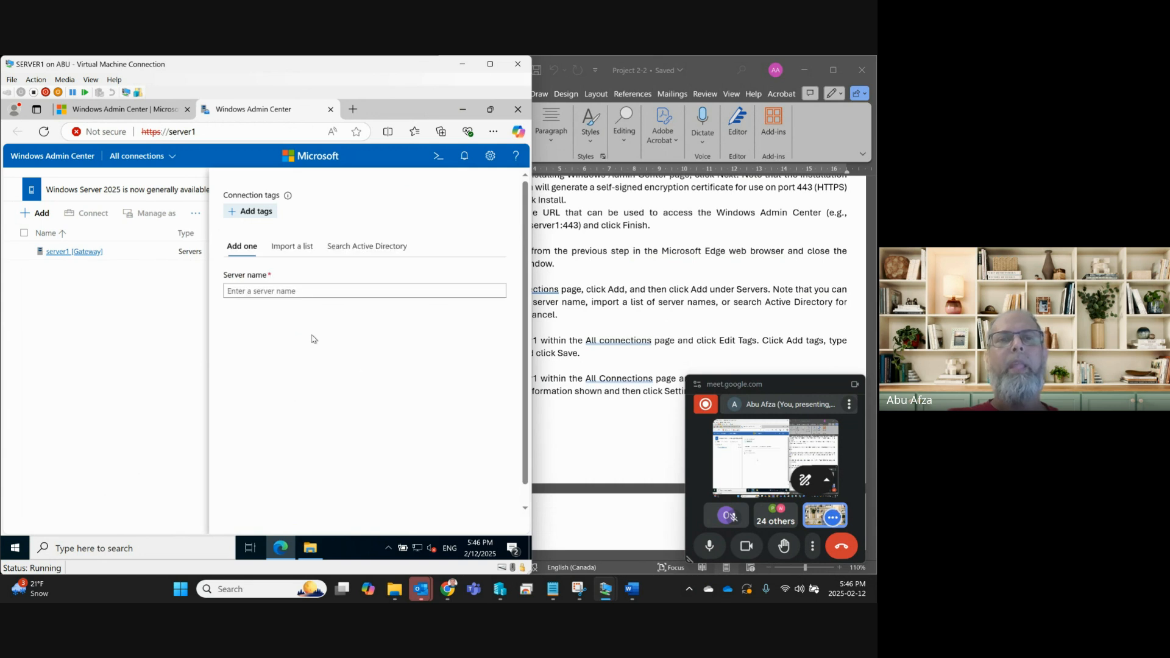
pyautogui.write('server1')
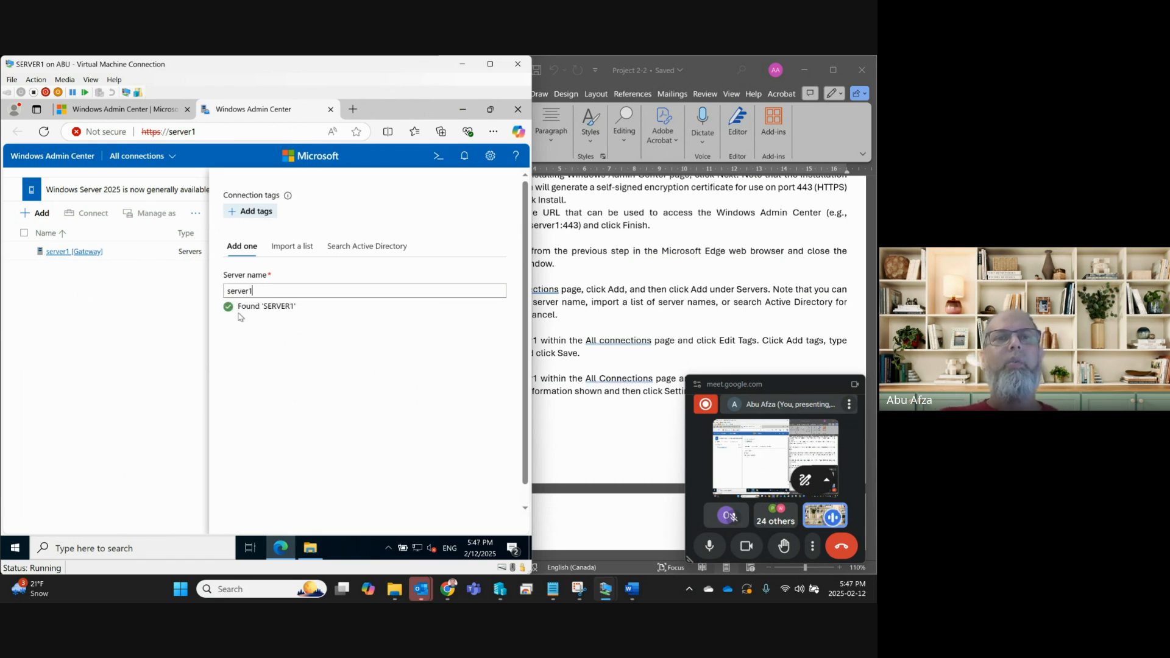
pyautogui.click(292, 246)
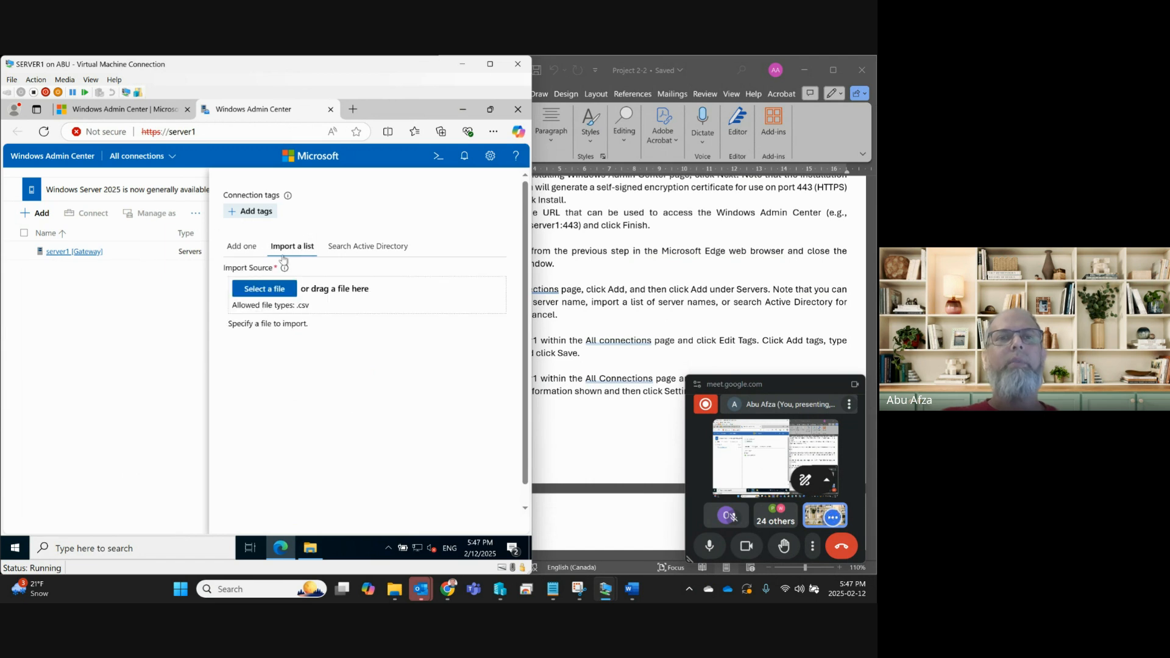
pyautogui.click(353, 252)
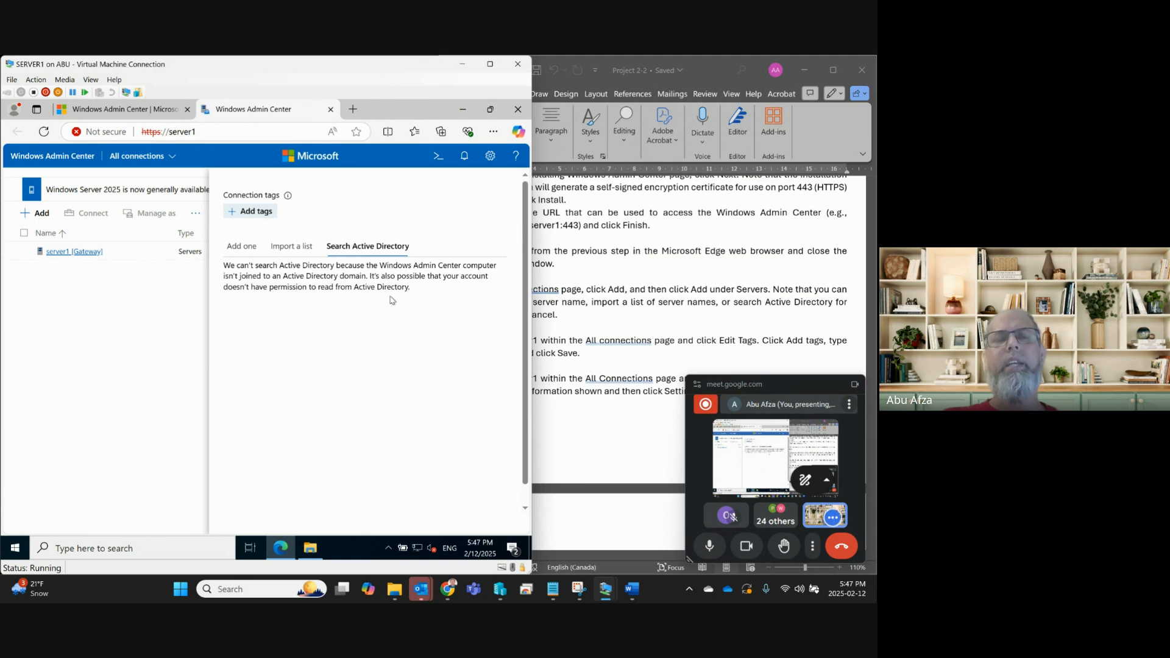
pyautogui.scroll(-1, 523, 376)
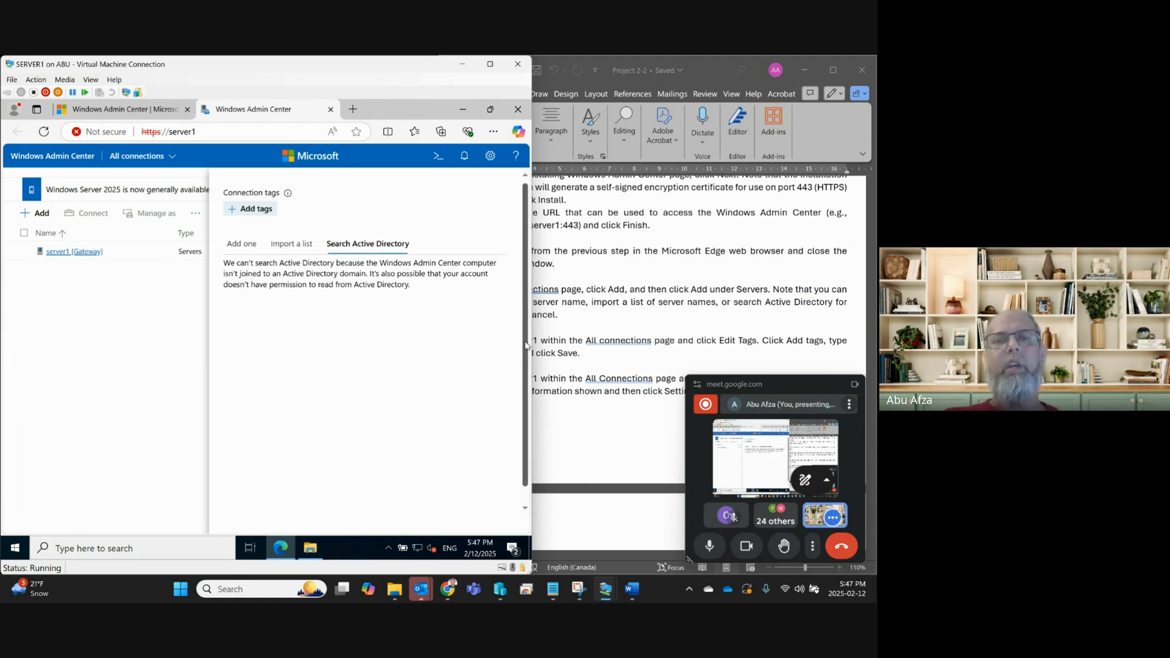
pyautogui.click(482, 507)
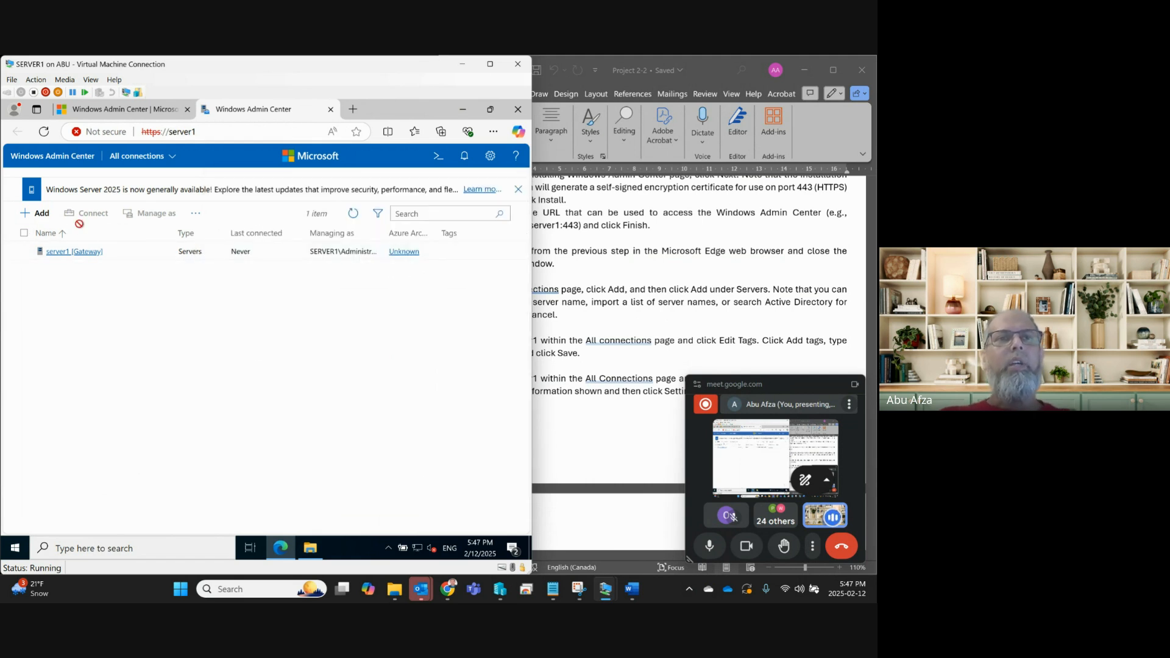
# Select server1 and open its Edit Tags pane to add a new tag.
pyautogui.click(140, 256)
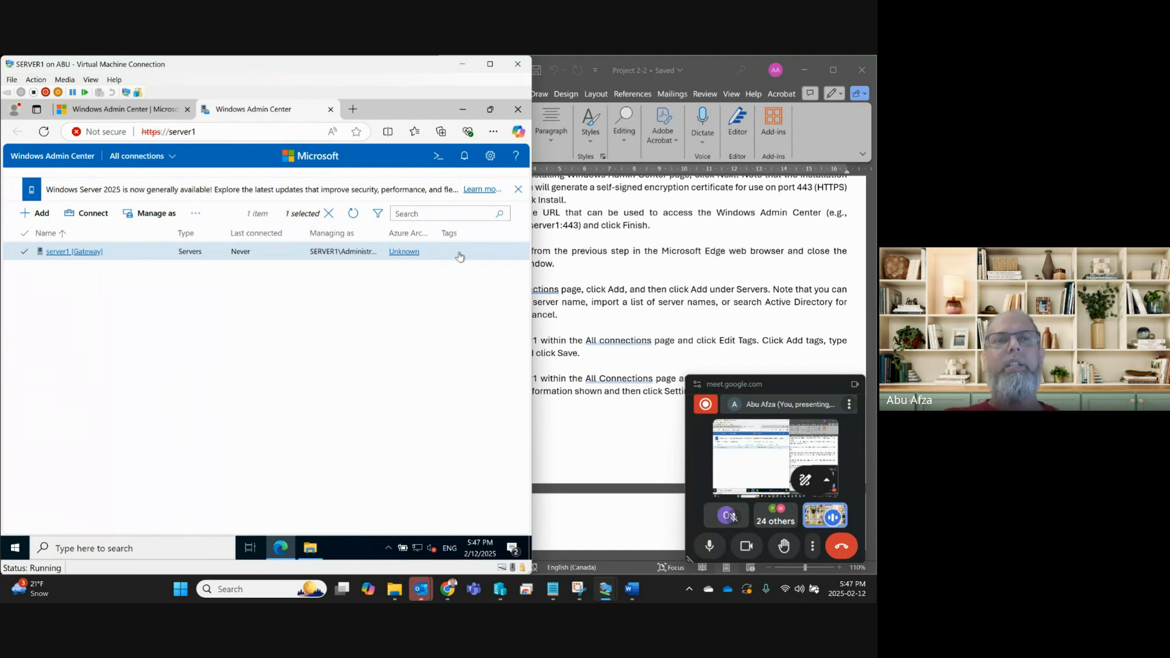
pyautogui.click(196, 215)
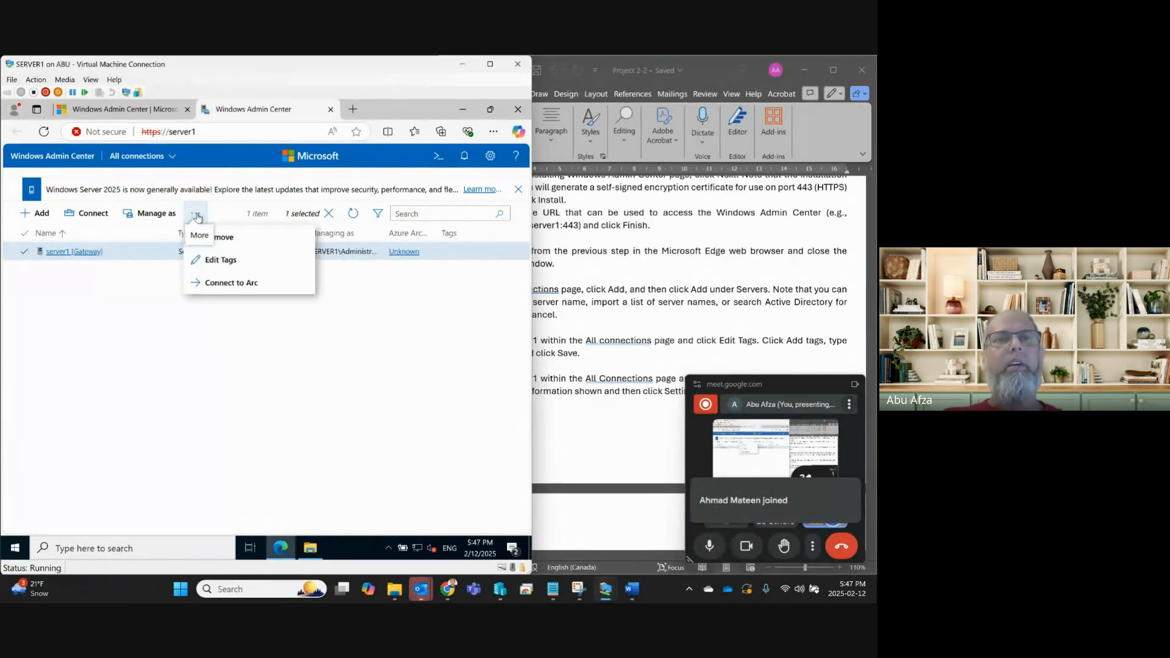
pyautogui.click(219, 267)
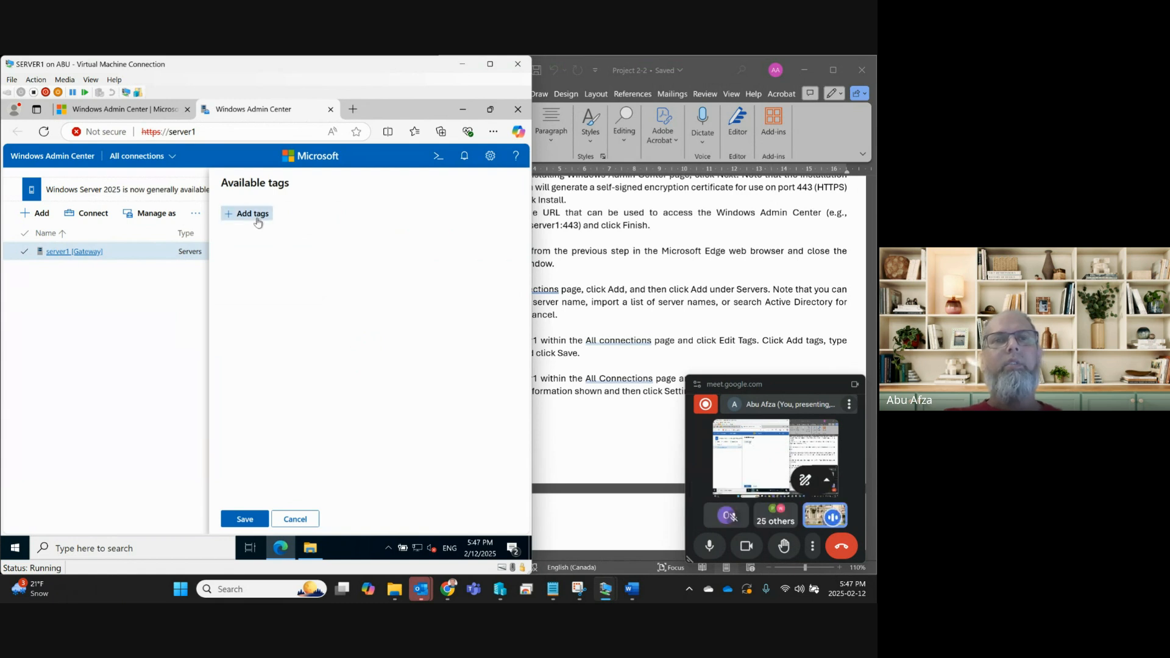
pyautogui.click(258, 220)
pyautogui.click(639, 373)
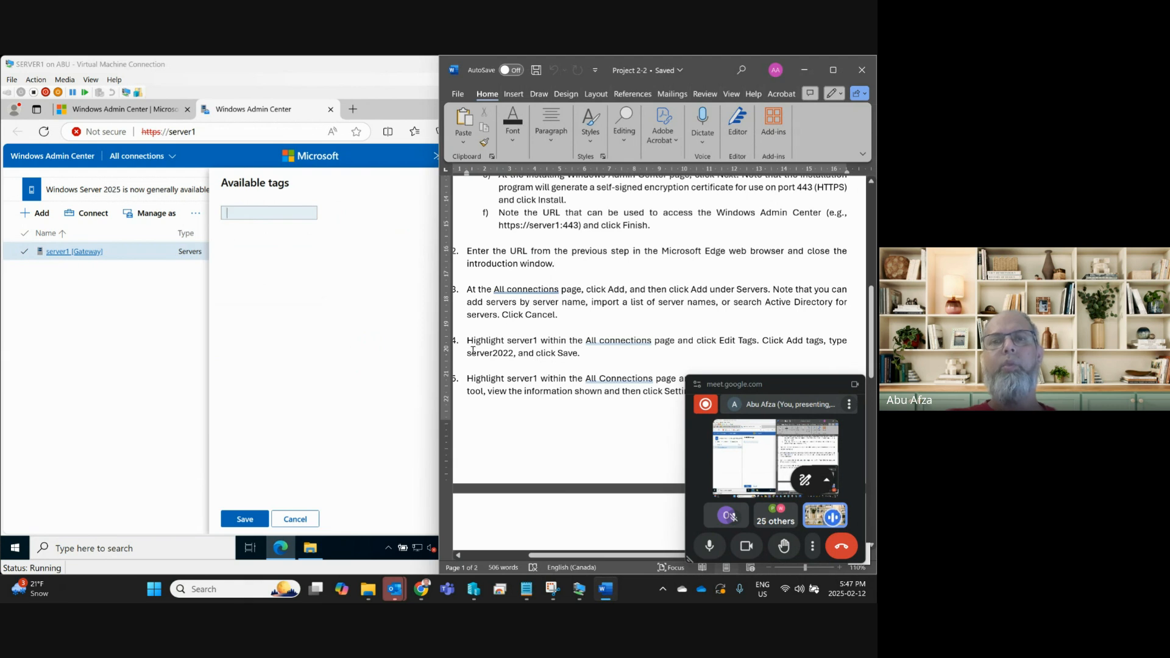
# Paste server2022 from the instructions as the tag, capitalize it to Server2022, and save.
pyautogui.moveTo(468, 354); pyautogui.dragTo(513, 354)
pyautogui.hotkey('ctrl', 'c')
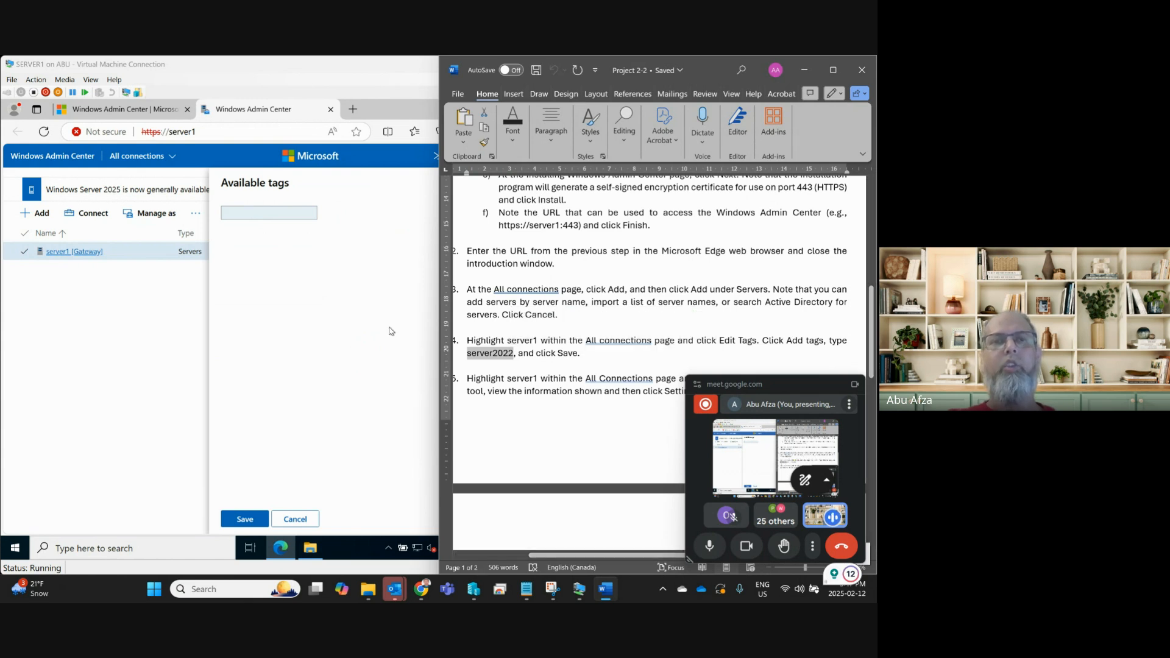
pyautogui.click(235, 212)
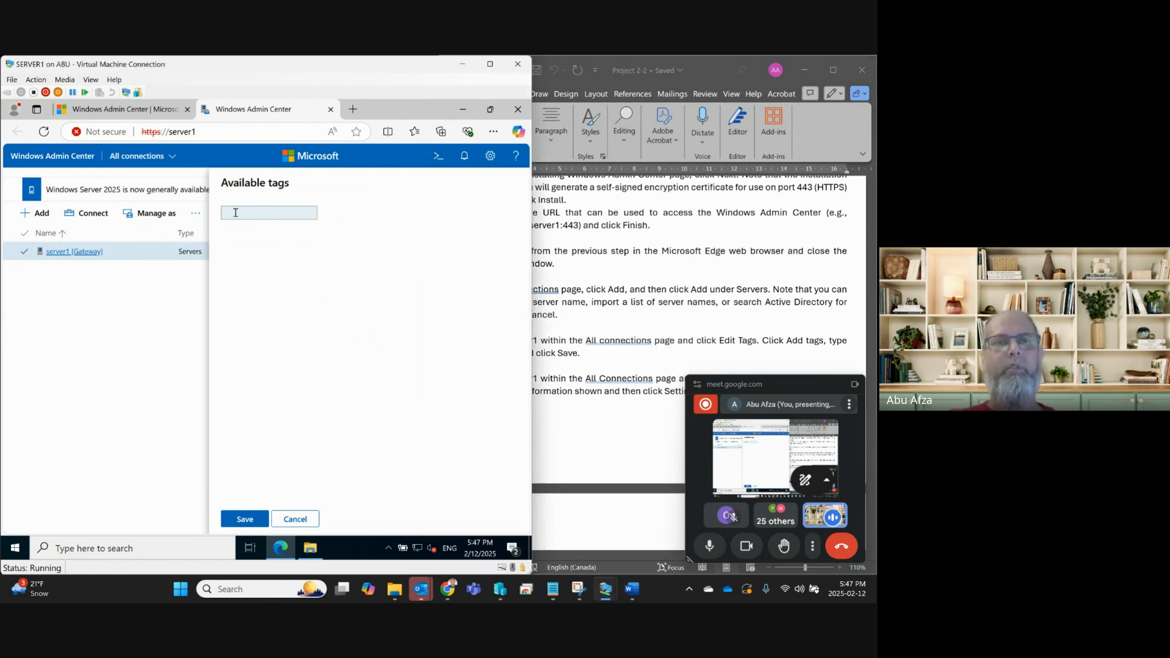
pyautogui.hotkey('ctrl', 'v')
pyautogui.click(232, 216)
pyautogui.press('BackSpace')
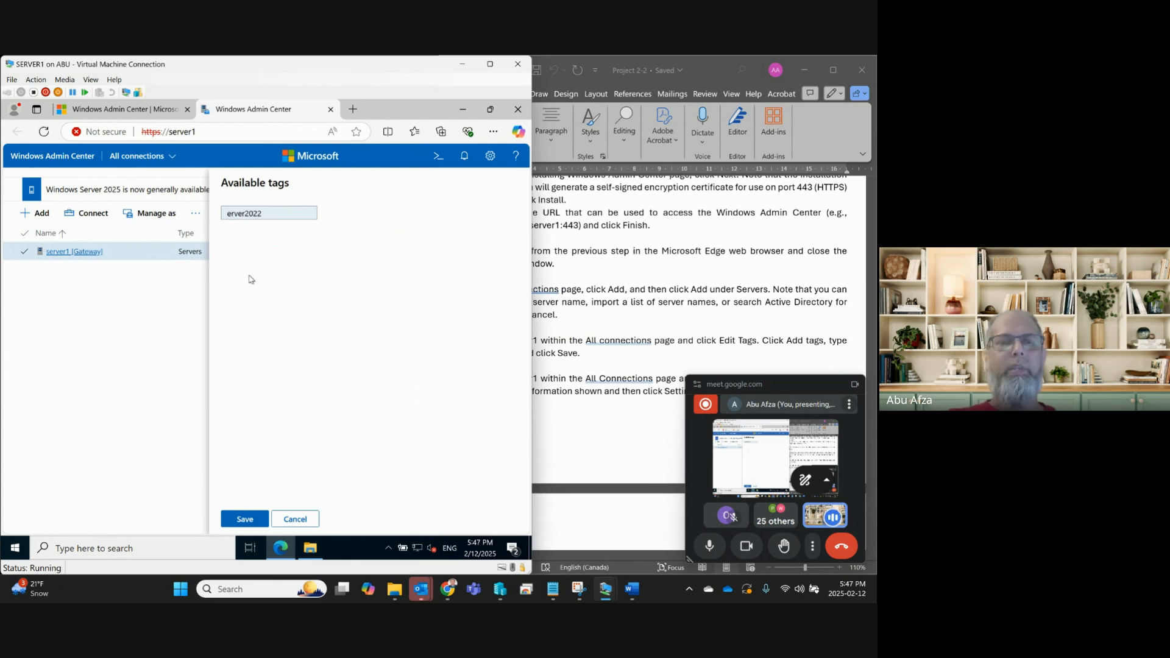
pyautogui.write('S')
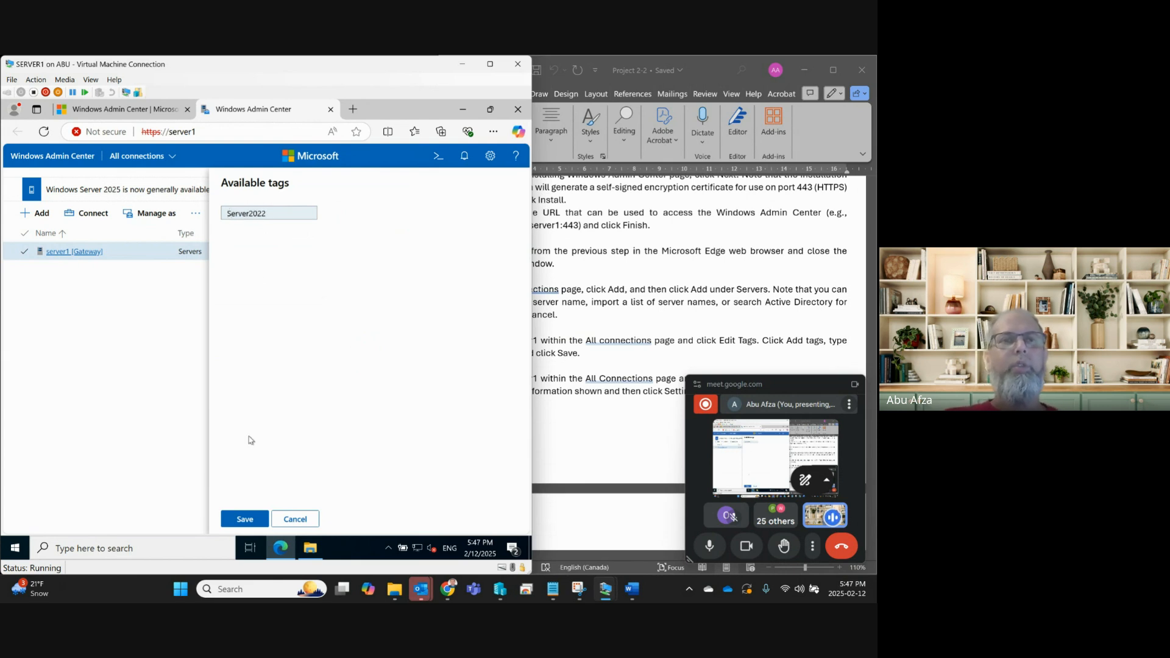
pyautogui.click(245, 519)
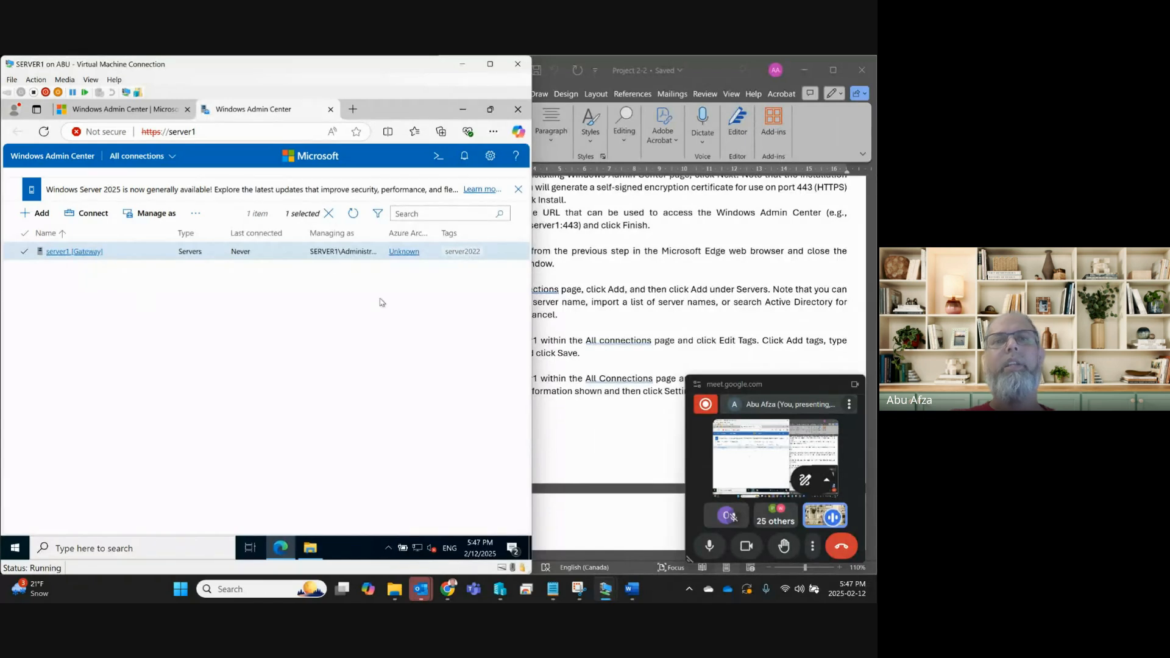
pyautogui.click(619, 323)
# Scroll the lab document to step 5, then connect to server1 in Windows Admin Center.
pyautogui.scroll(-1, 588, 359)
pyautogui.scroll(-1, 588, 360)
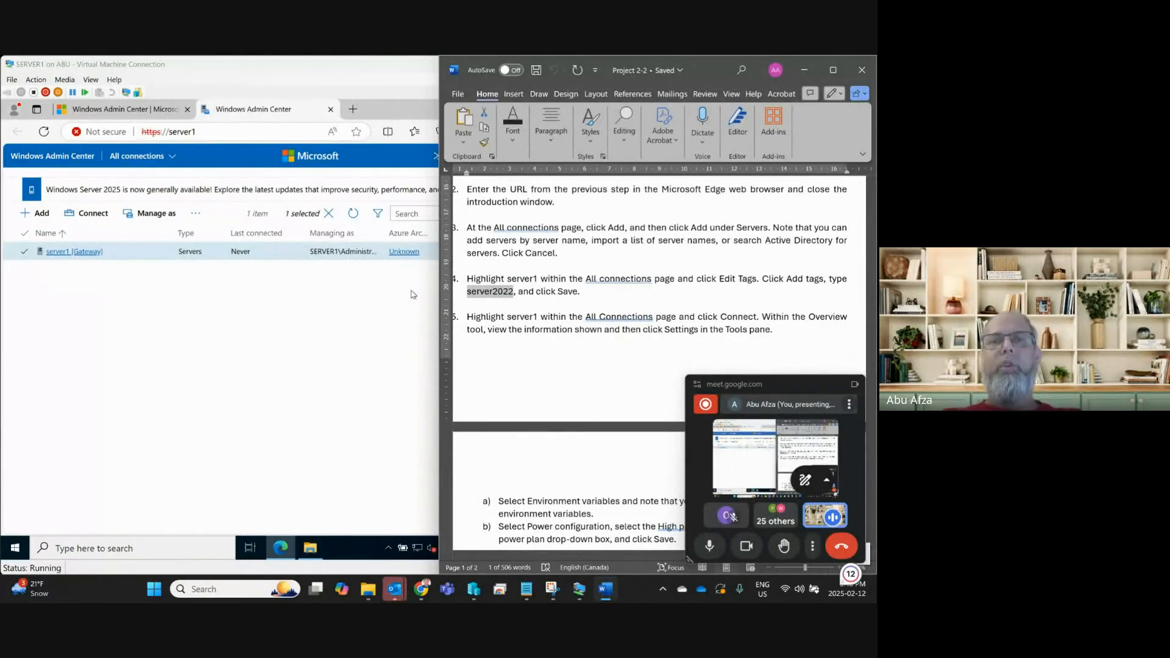
pyautogui.scroll(-2, 527, 357)
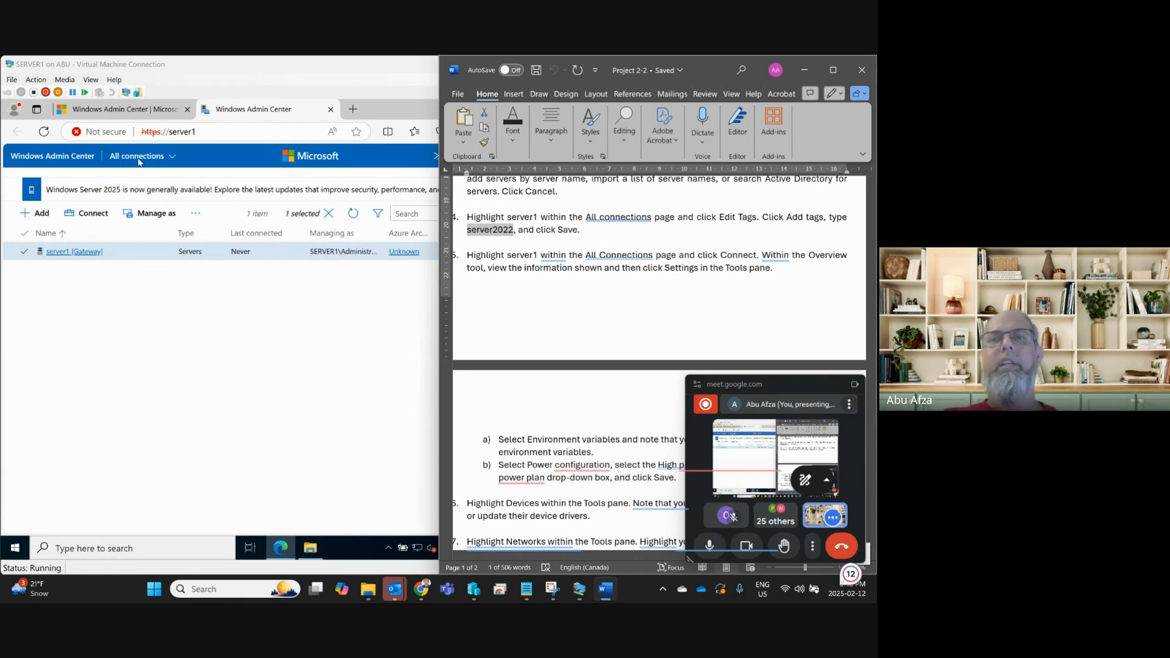
pyautogui.click(92, 215)
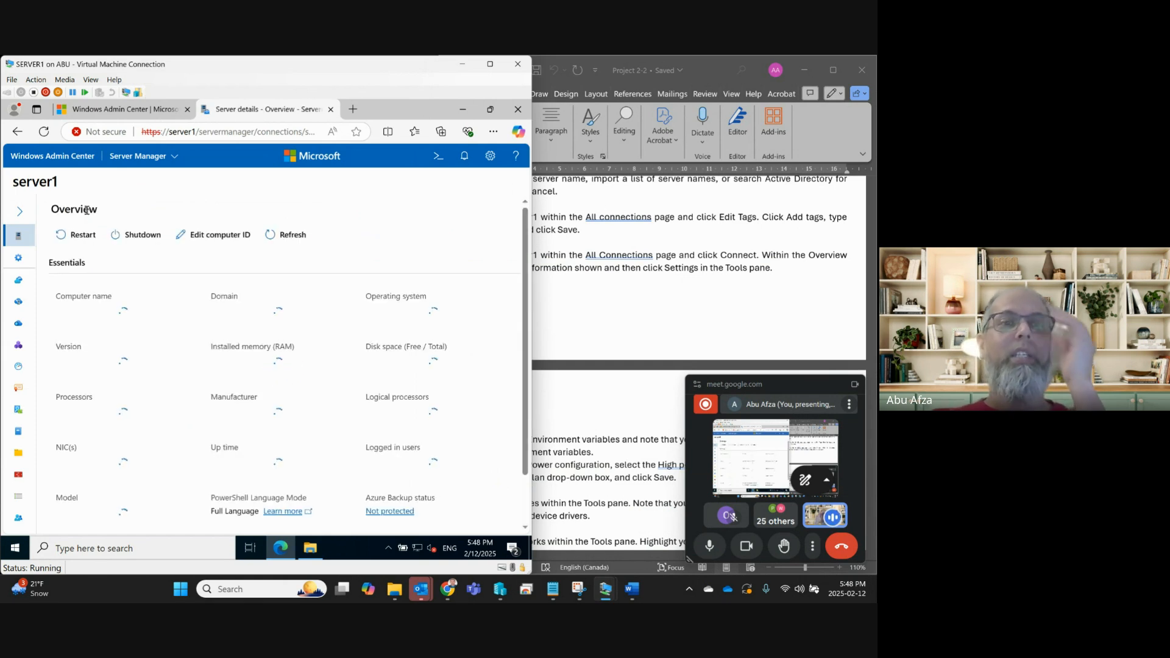
# Expand server1's Tools list and open Settings to show the File shares (SMB server) options.
pyautogui.click(21, 211)
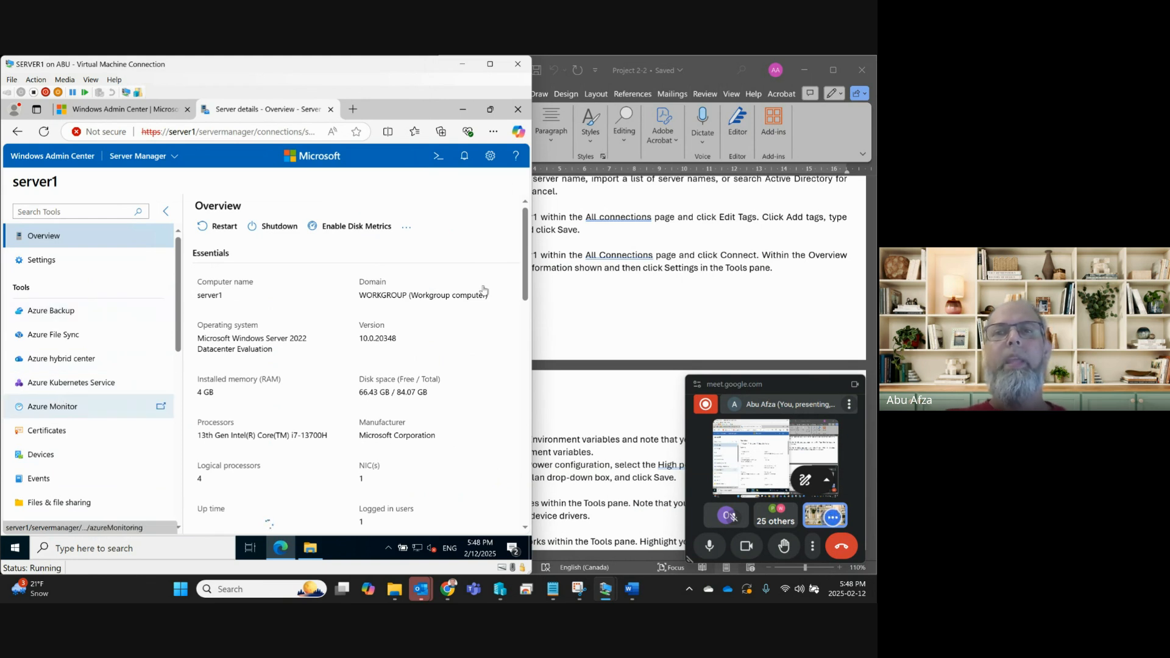
pyautogui.click(614, 270)
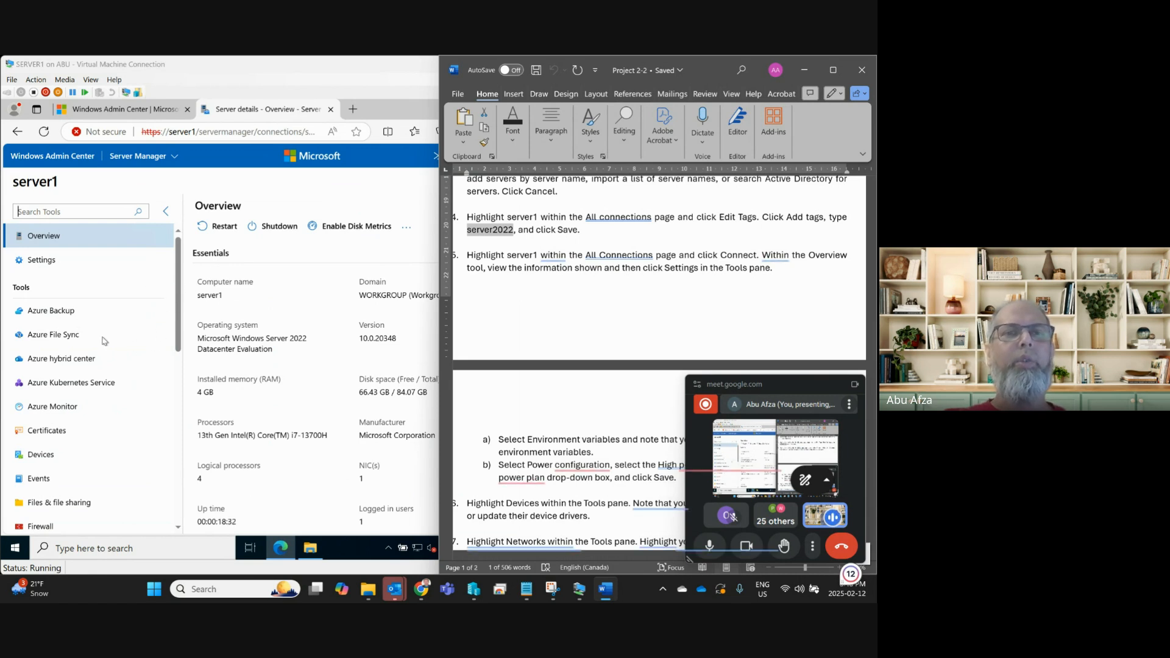
pyautogui.click(43, 262)
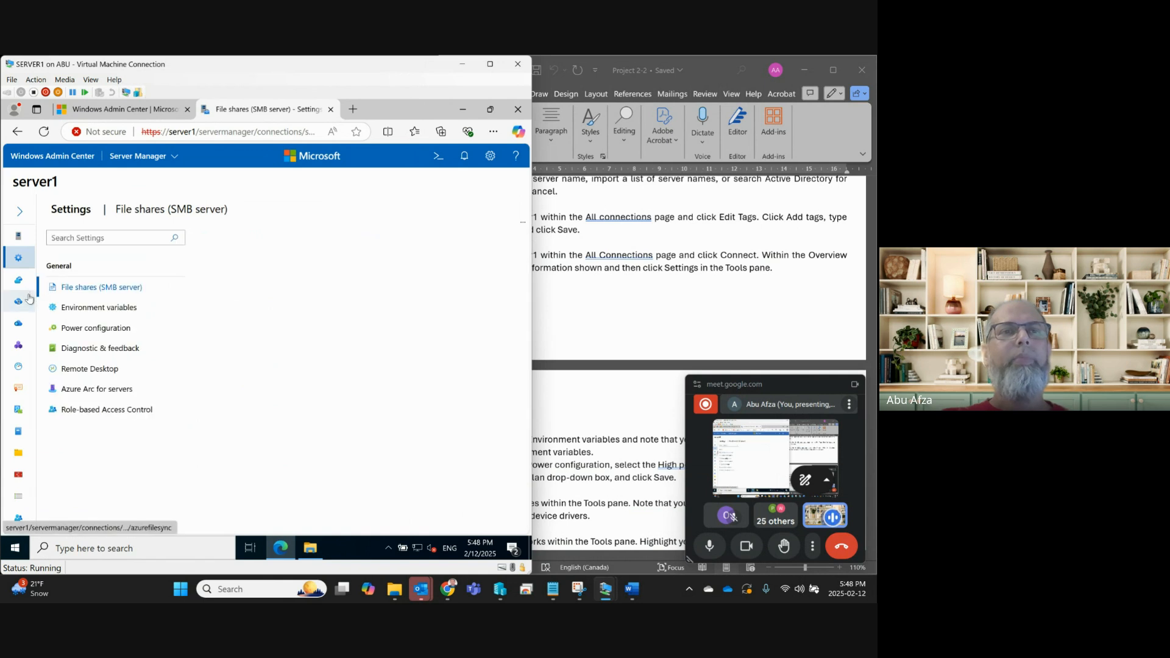
# Switch server1's power plan to High performance in Power configuration and save it.
pyautogui.click(20, 213)
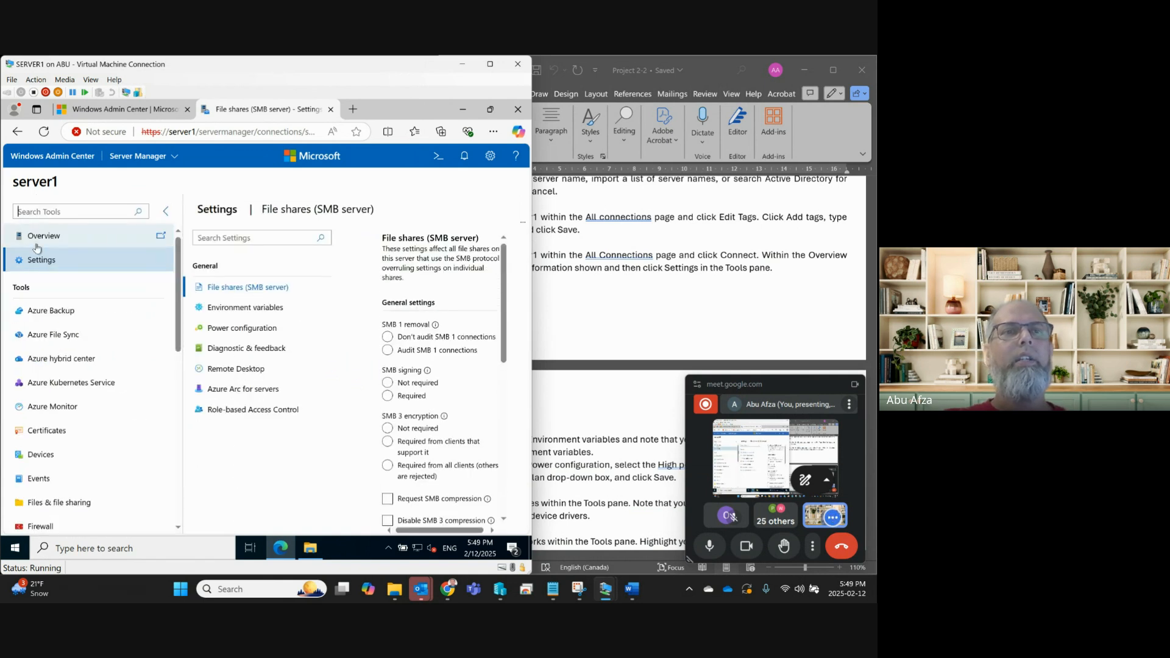
pyautogui.click(166, 211)
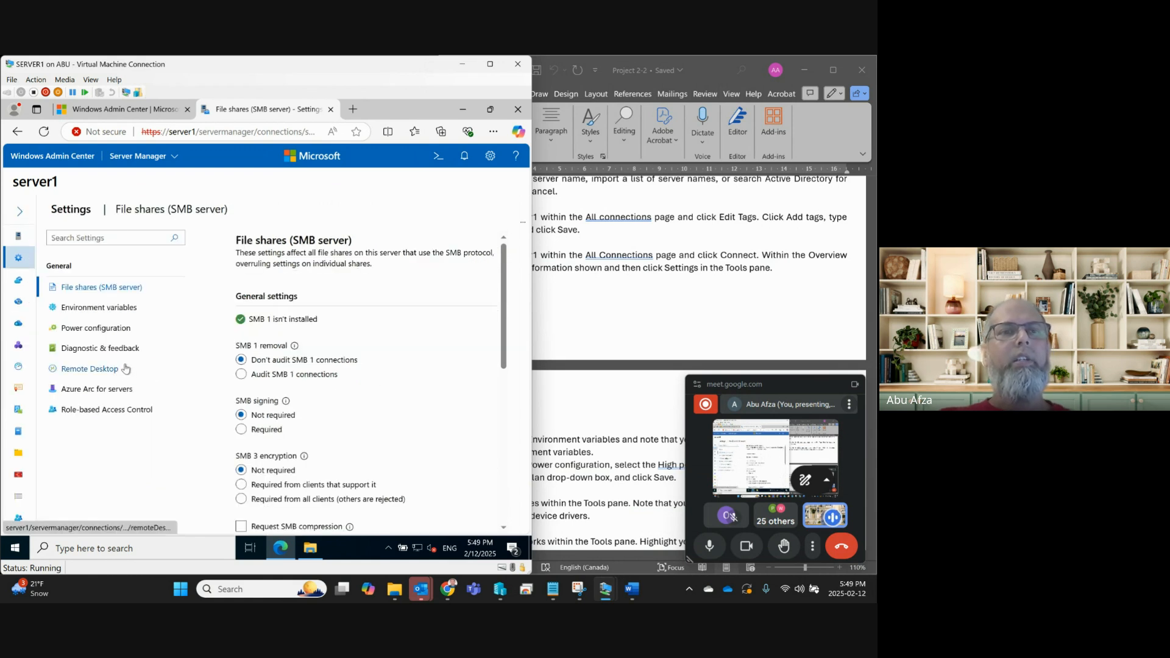
pyautogui.click(84, 329)
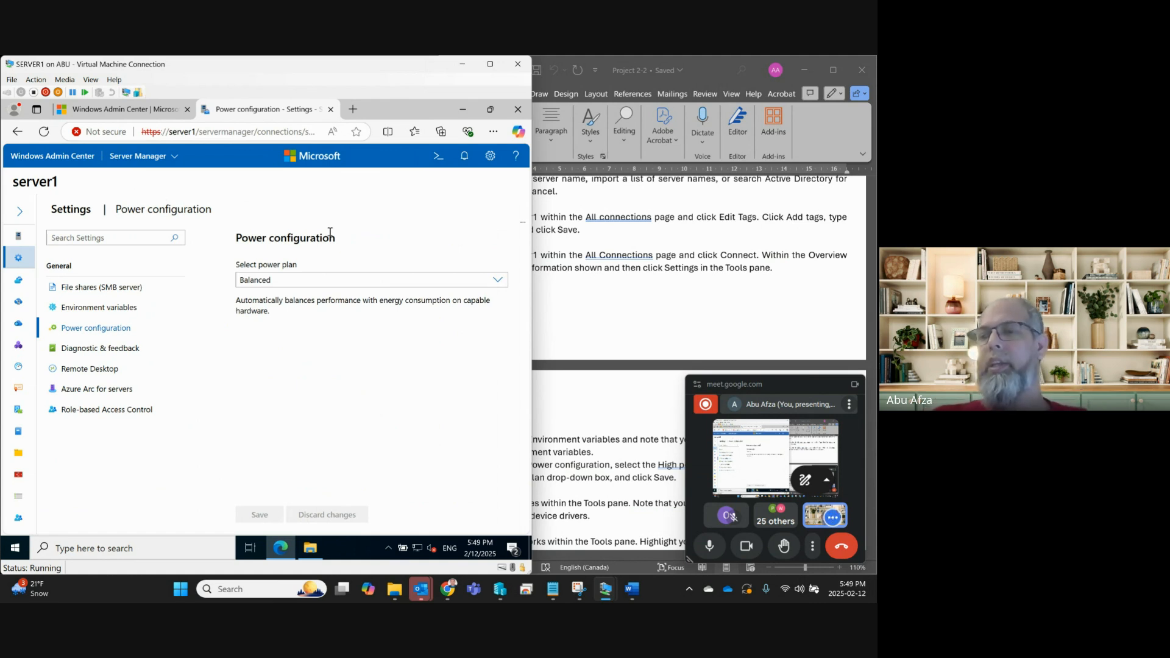
pyautogui.click(494, 282)
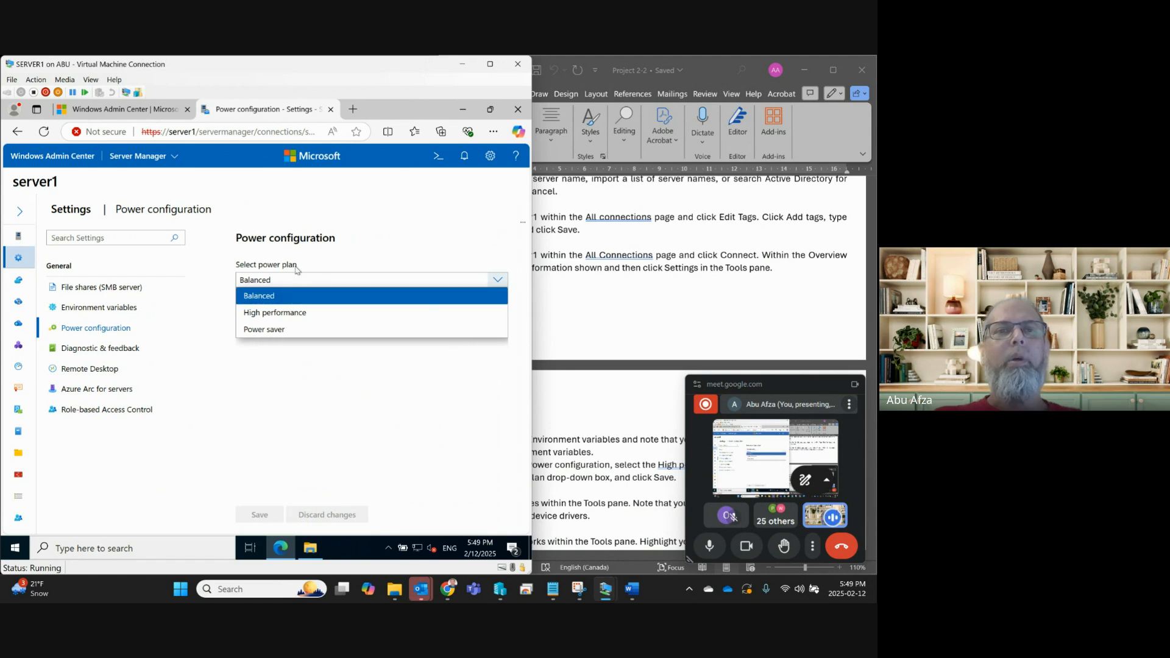
pyautogui.click(265, 314)
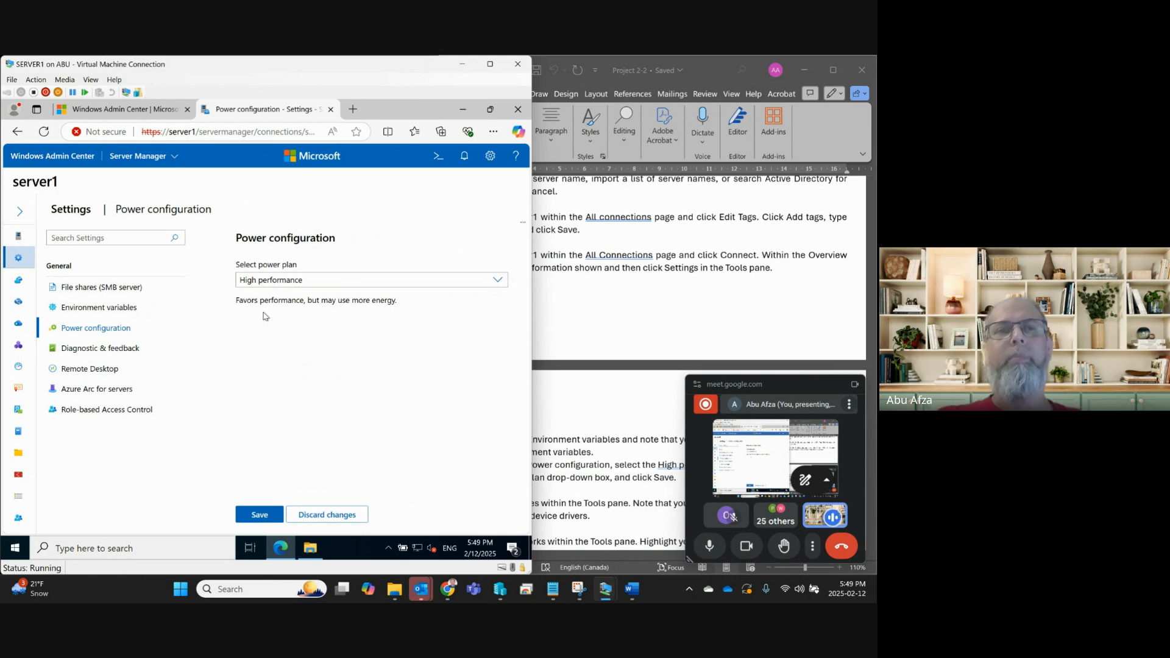
pyautogui.click(261, 517)
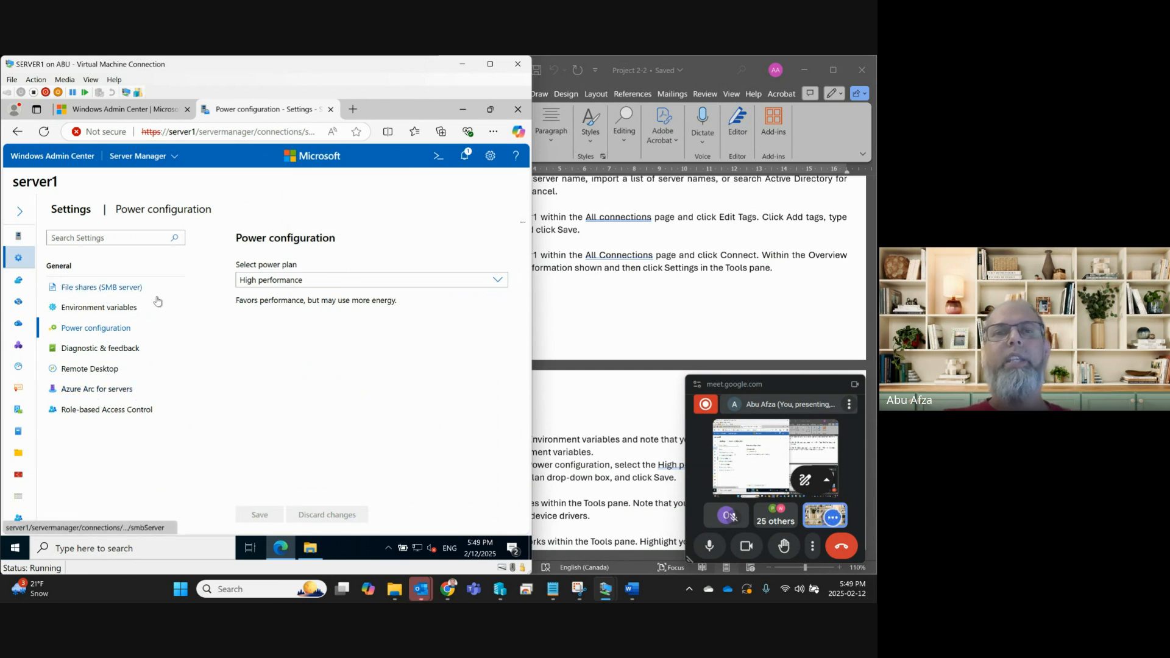
# Read the environment-variables and power-configuration steps in the lab document, then expand server1's Tools list.
pyautogui.click(624, 310)
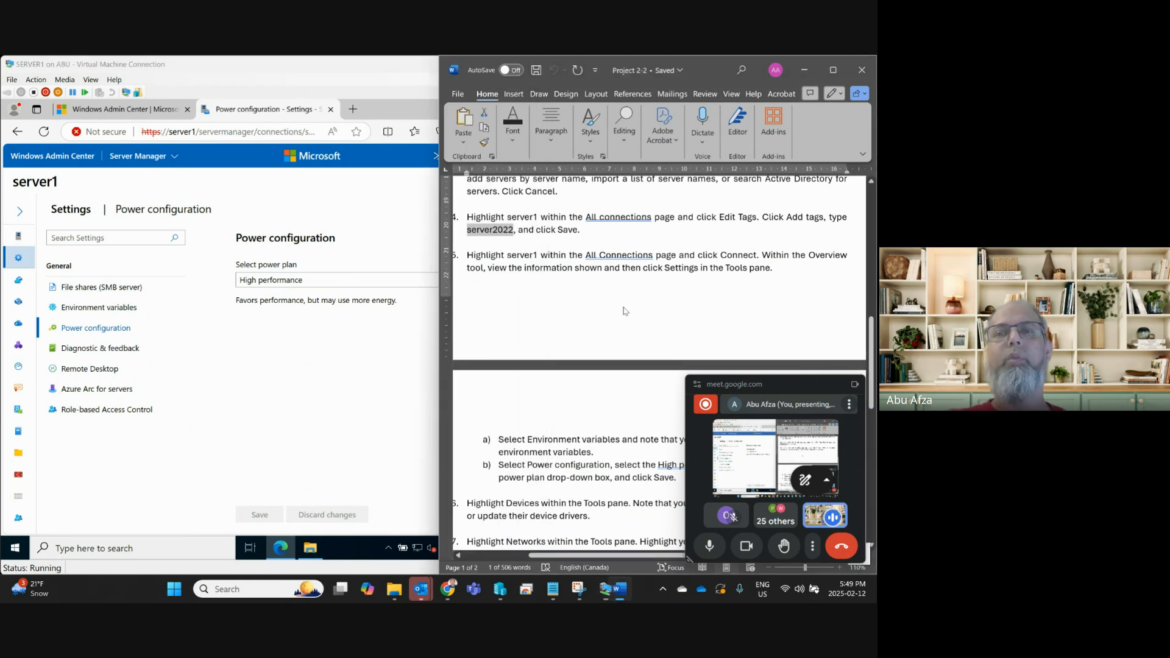
pyautogui.scroll(-4, 624, 308)
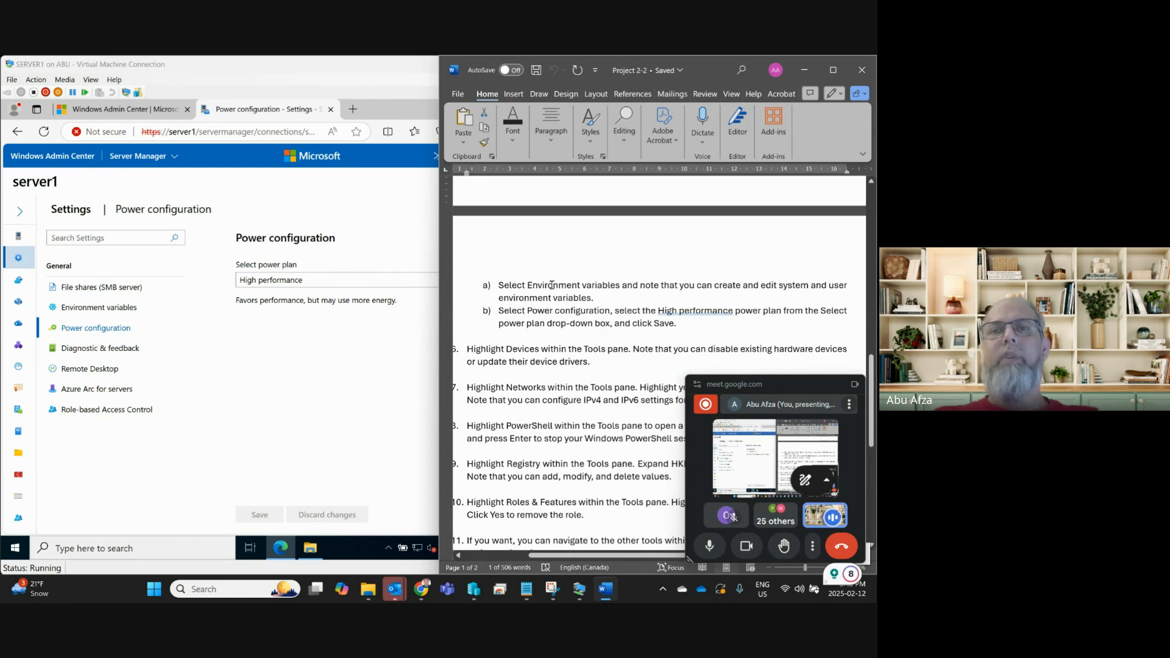
pyautogui.moveTo(528, 285); pyautogui.dragTo(680, 286)
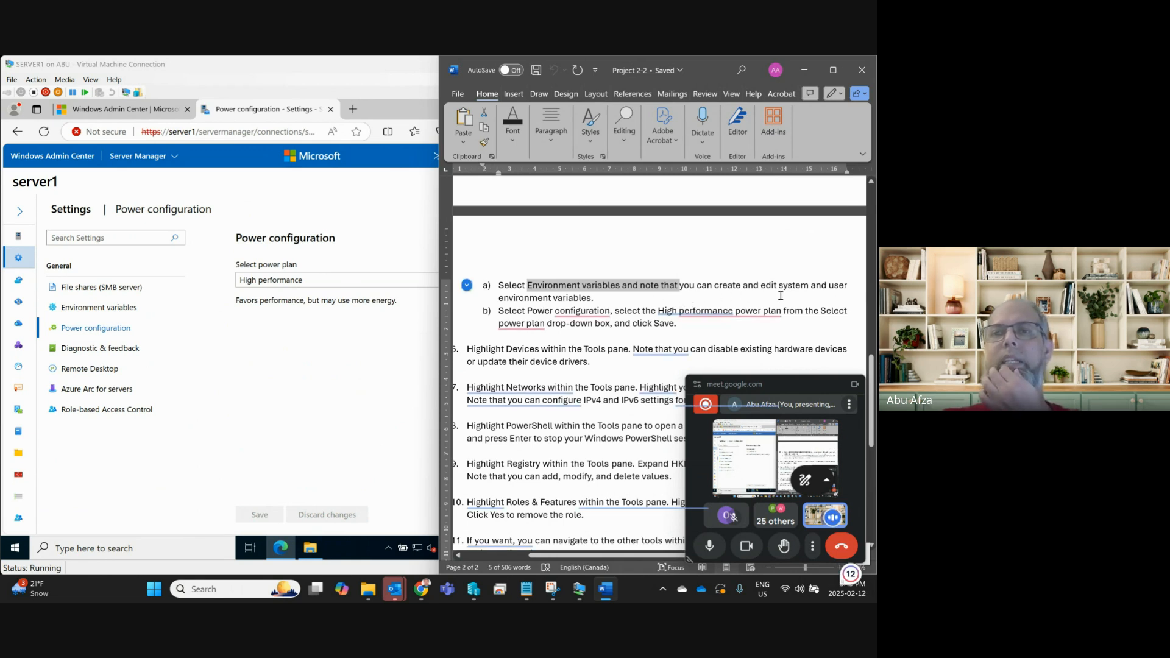
pyautogui.click(593, 297)
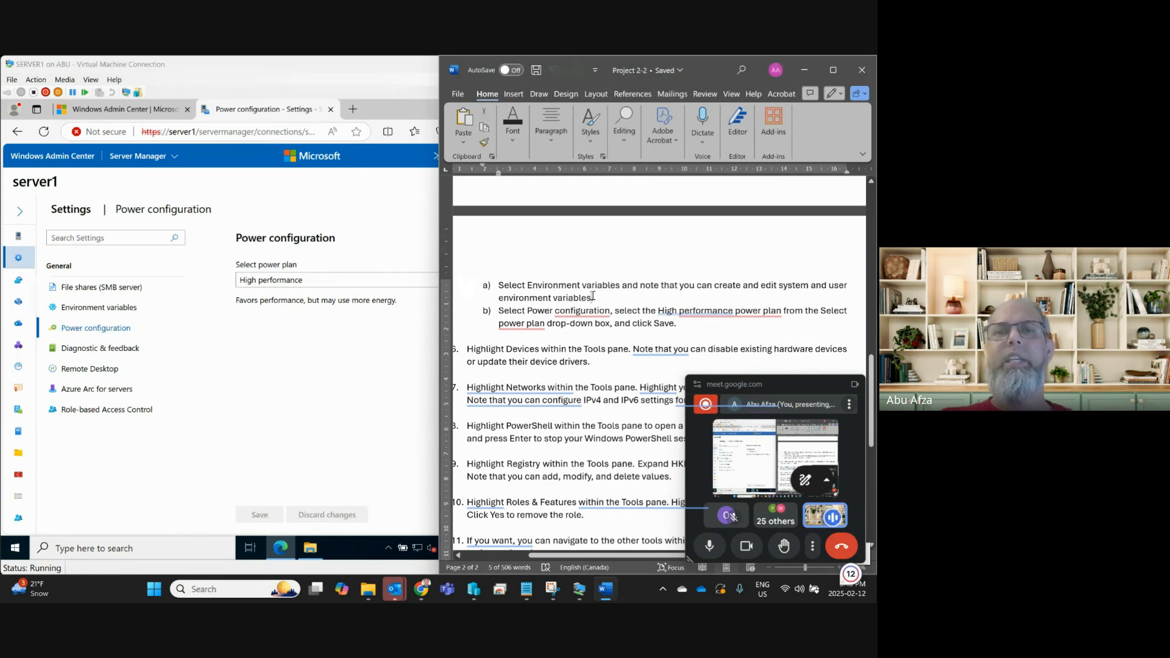
pyautogui.tripleClick(514, 317)
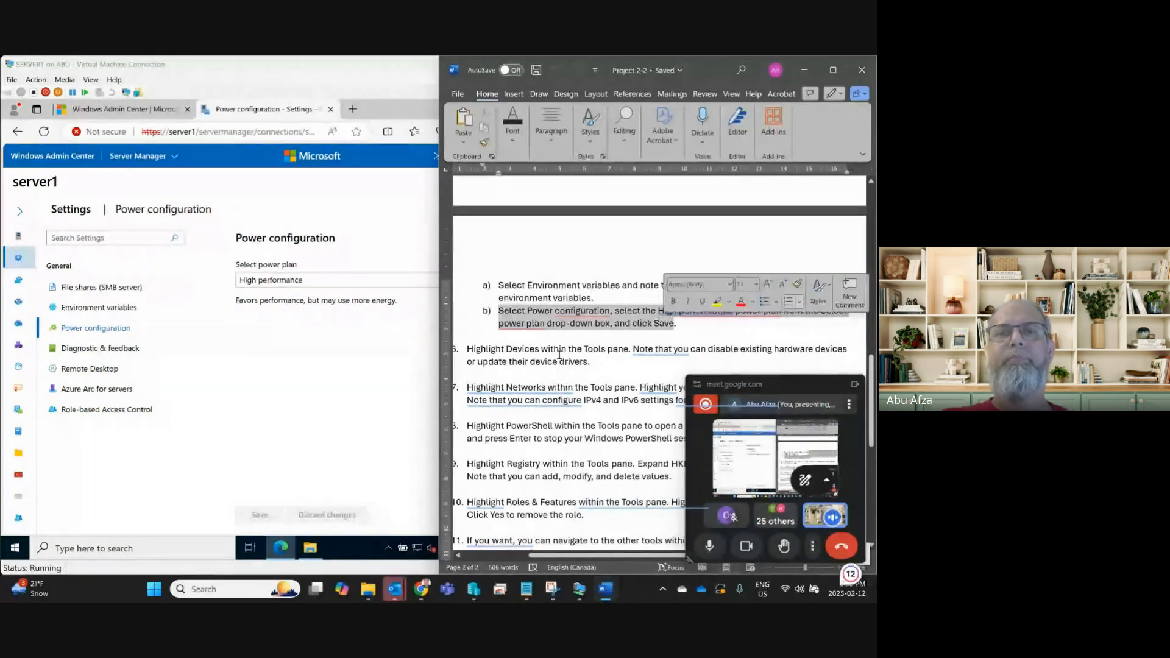
pyautogui.scroll(-2, 554, 361)
pyautogui.scroll(-2, 554, 361)
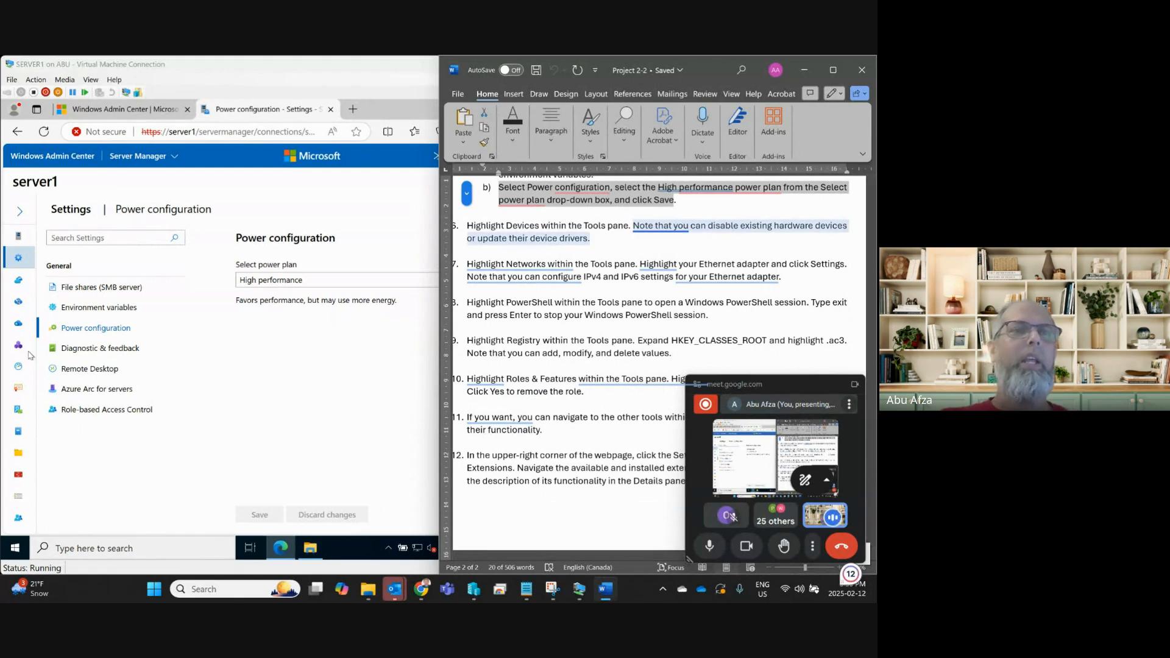
pyautogui.click(26, 215)
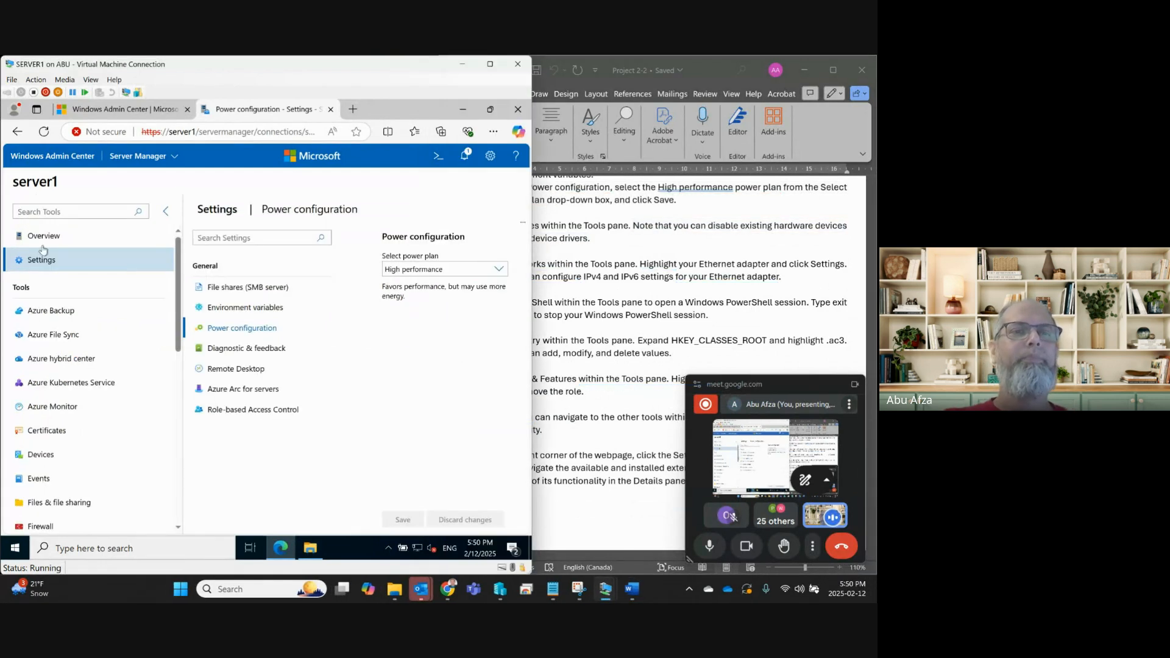
# Open server1's Devices tool and scroll its 18 device categories, then check the lab instructions.
pyautogui.scroll(-2, 65, 452)
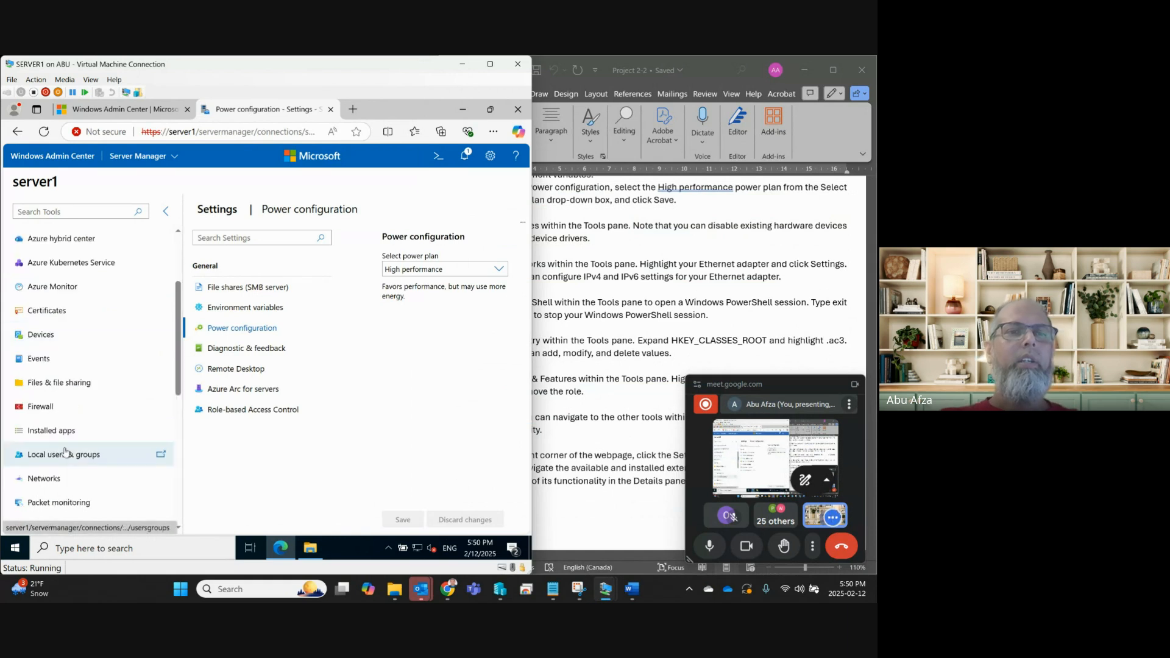
pyautogui.click(53, 341)
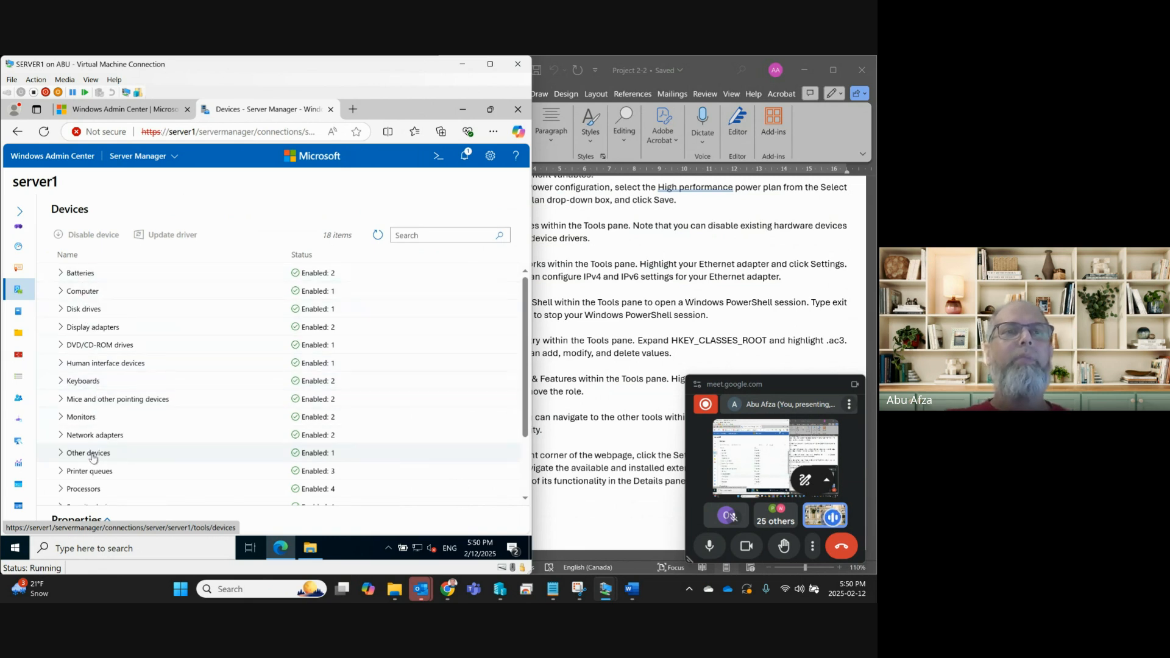
pyautogui.scroll(-2, 114, 406)
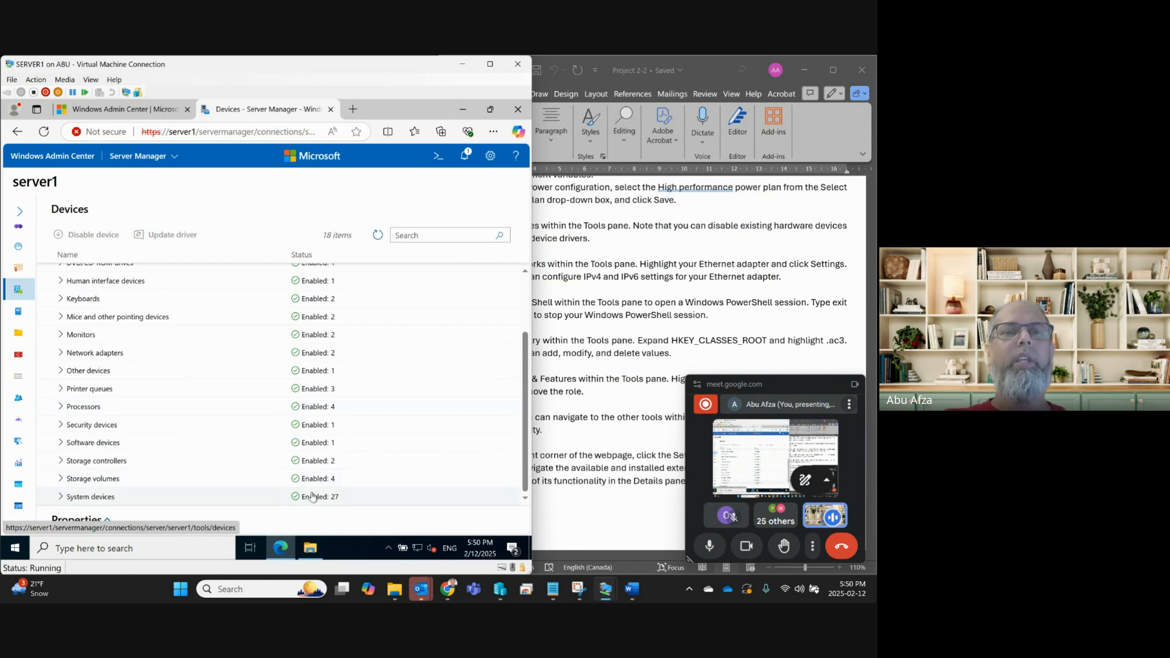
pyautogui.click(610, 367)
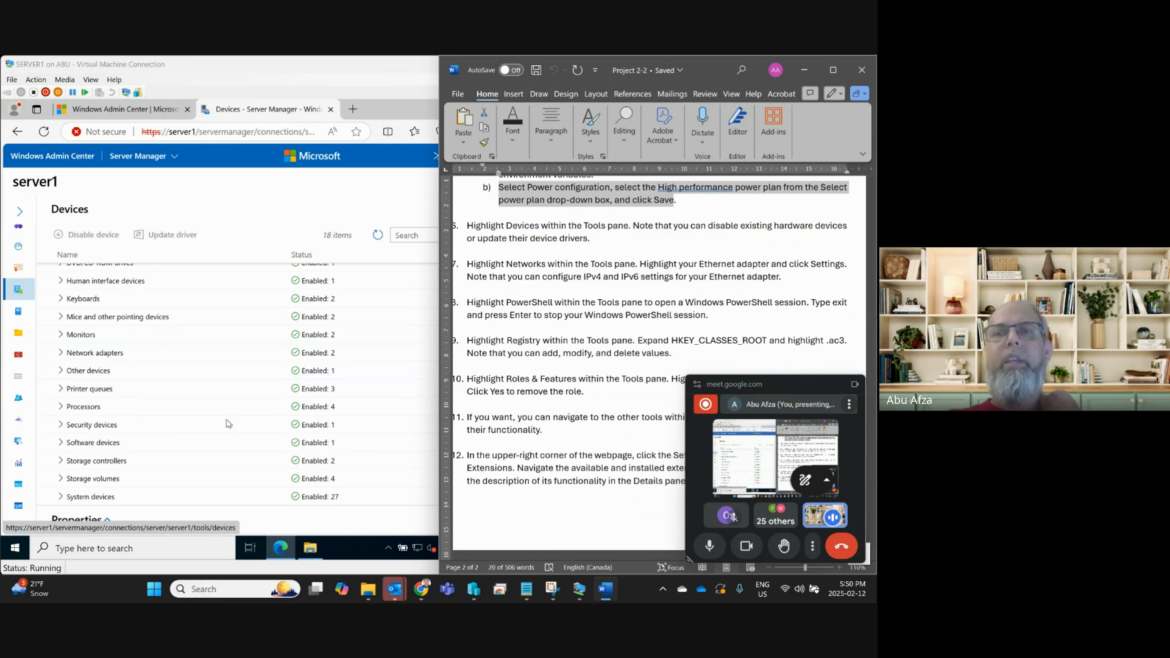
# Open a PowerShell session on server1 from the Tools list.
pyautogui.click(18, 214)
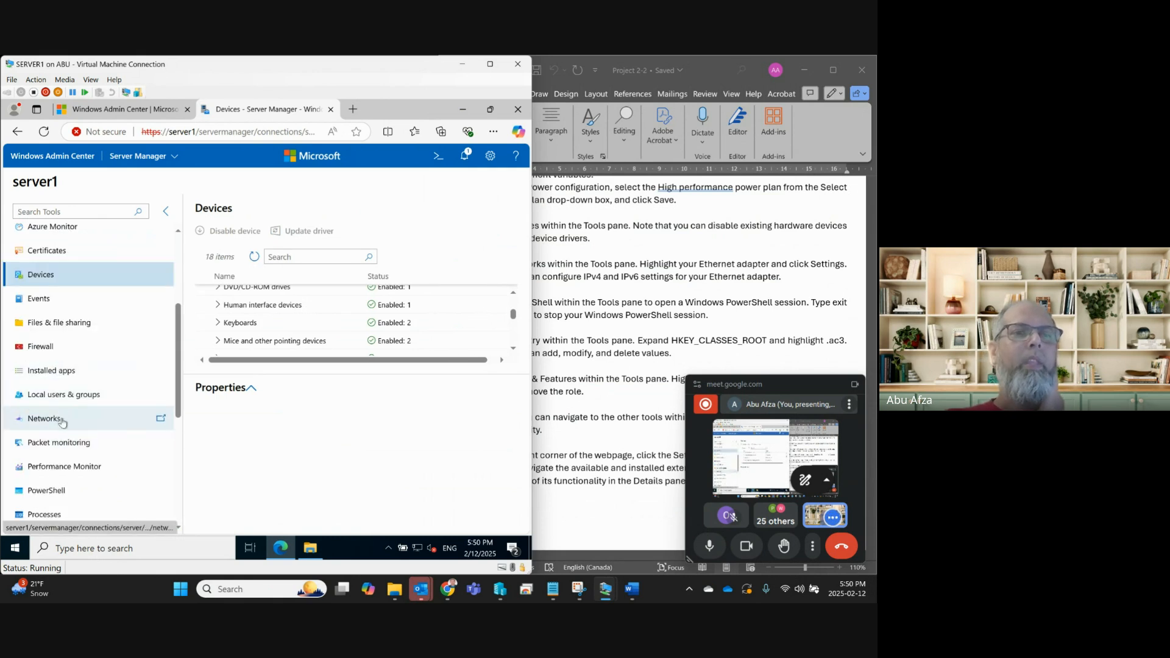
pyautogui.scroll(-1, 62, 422)
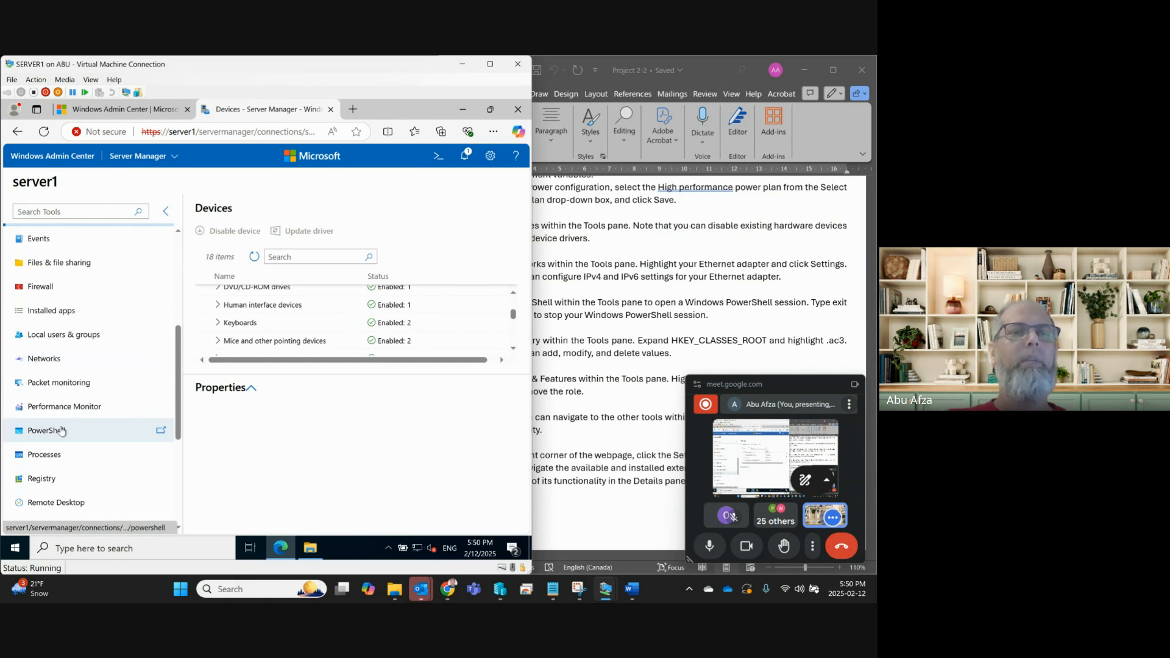
pyautogui.click(61, 431)
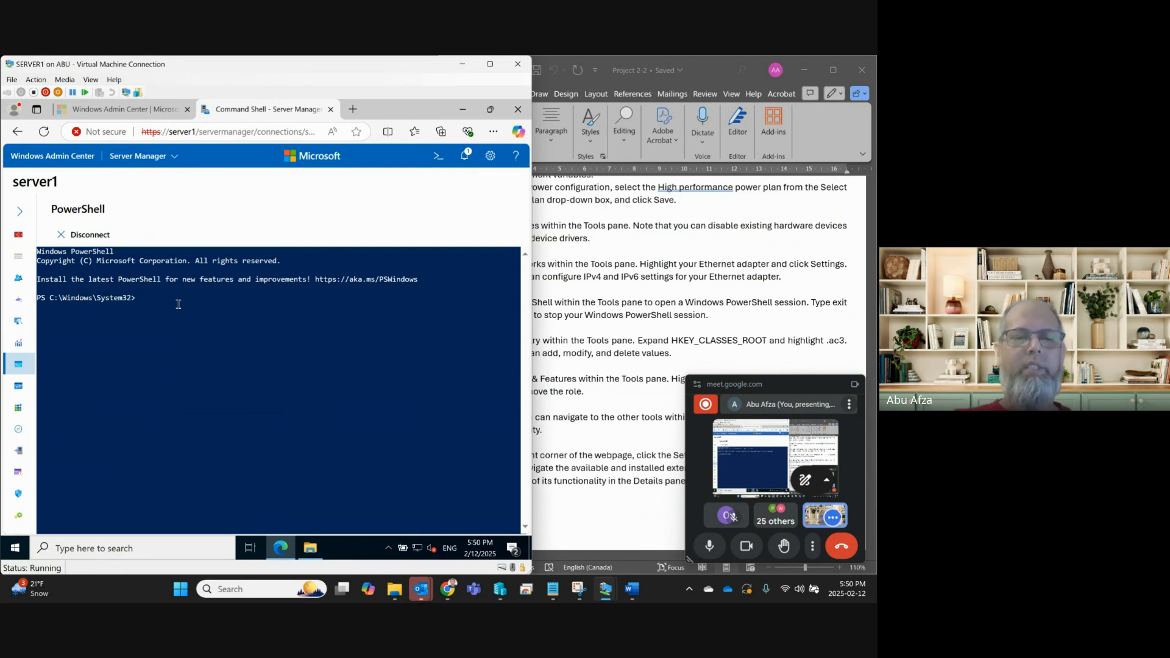
# Run dir in PowerShell, browse the System32 listing, then end the session with exit.
pyautogui.write('dir')
pyautogui.press('Return')
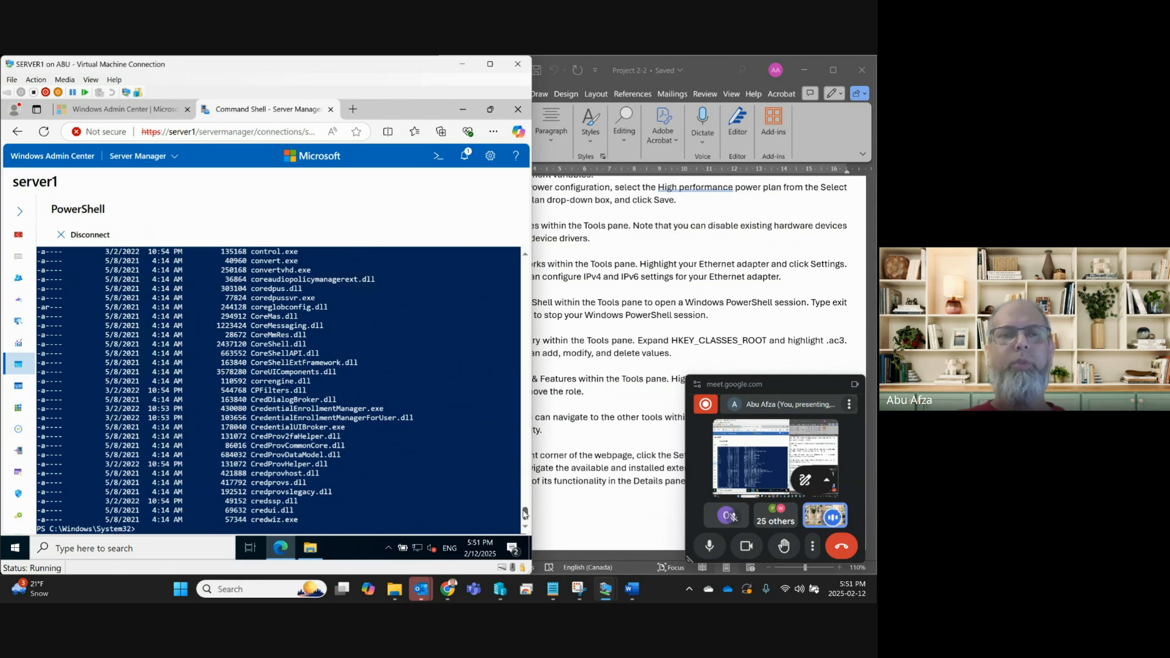
pyautogui.scroll(10, 302, 475)
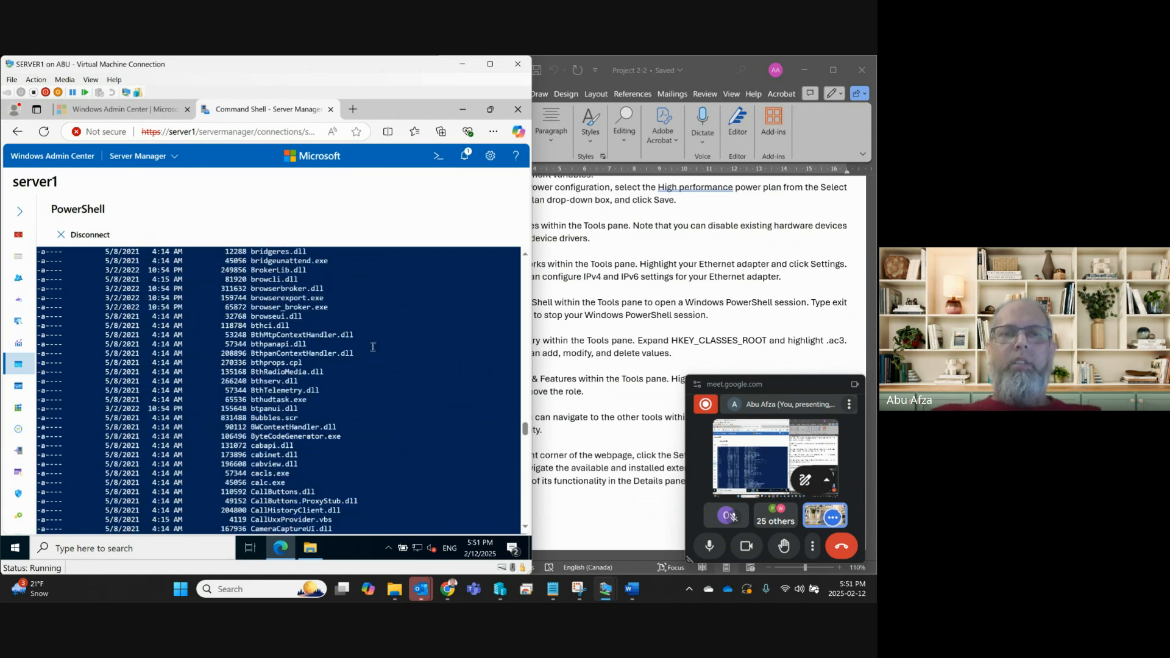
pyautogui.scroll(15, 372, 346)
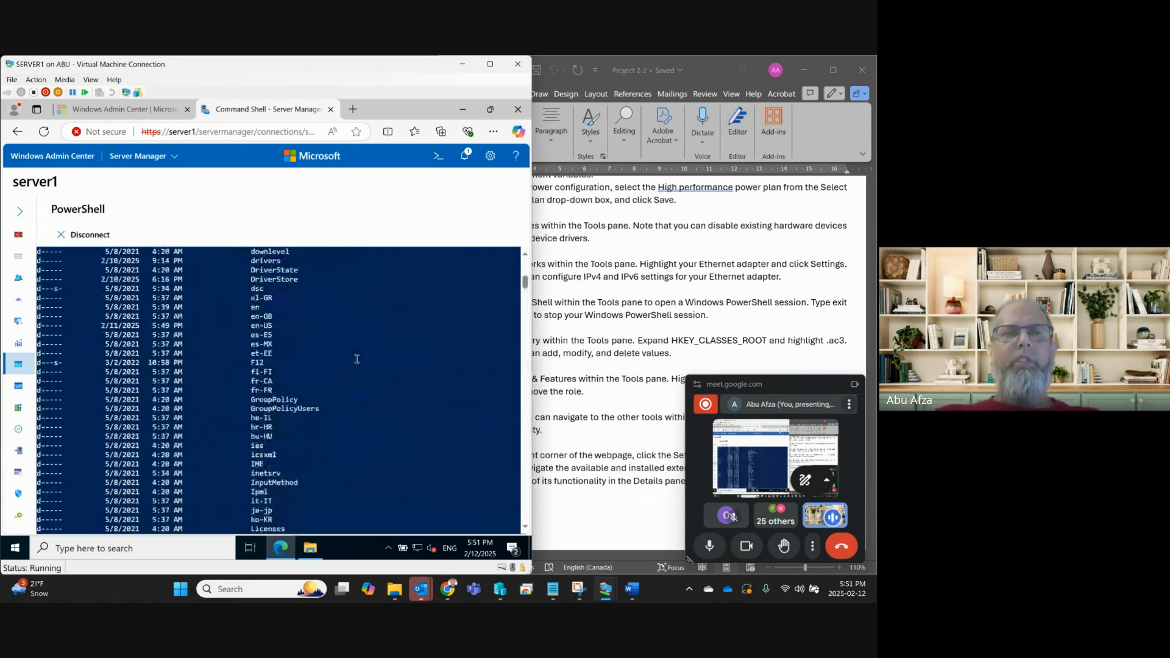
pyautogui.scroll(-20, 357, 359)
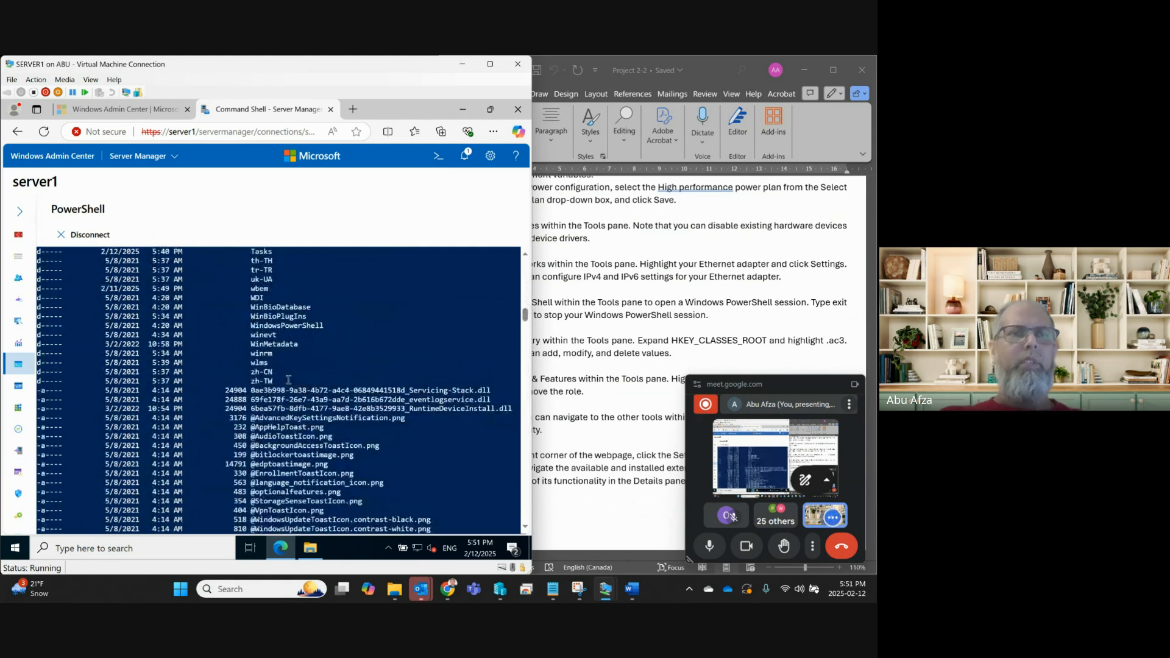
pyautogui.scroll(-20, 195, 438)
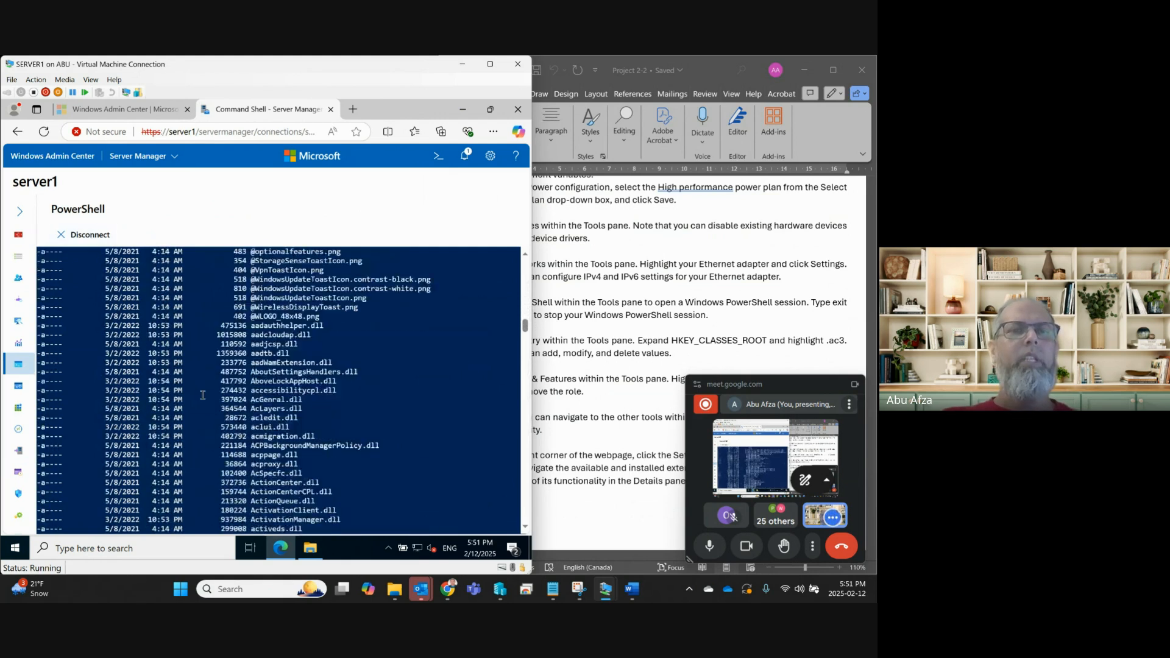
pyautogui.scroll(-20, 196, 438)
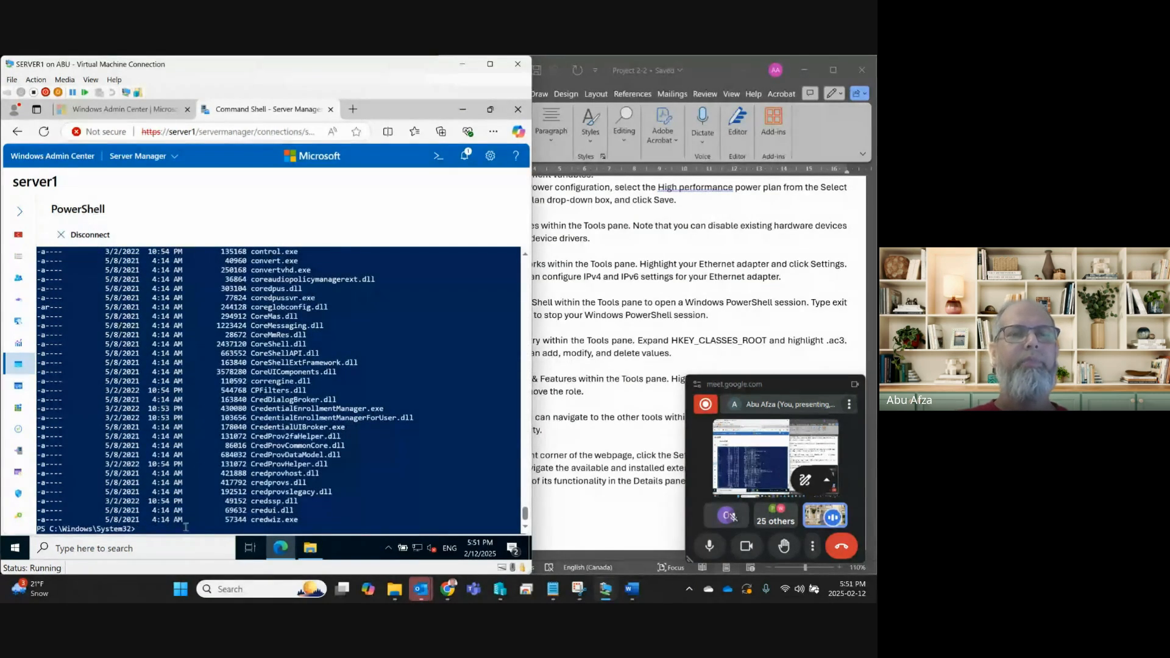
pyautogui.write('t')
pyautogui.press('Return')
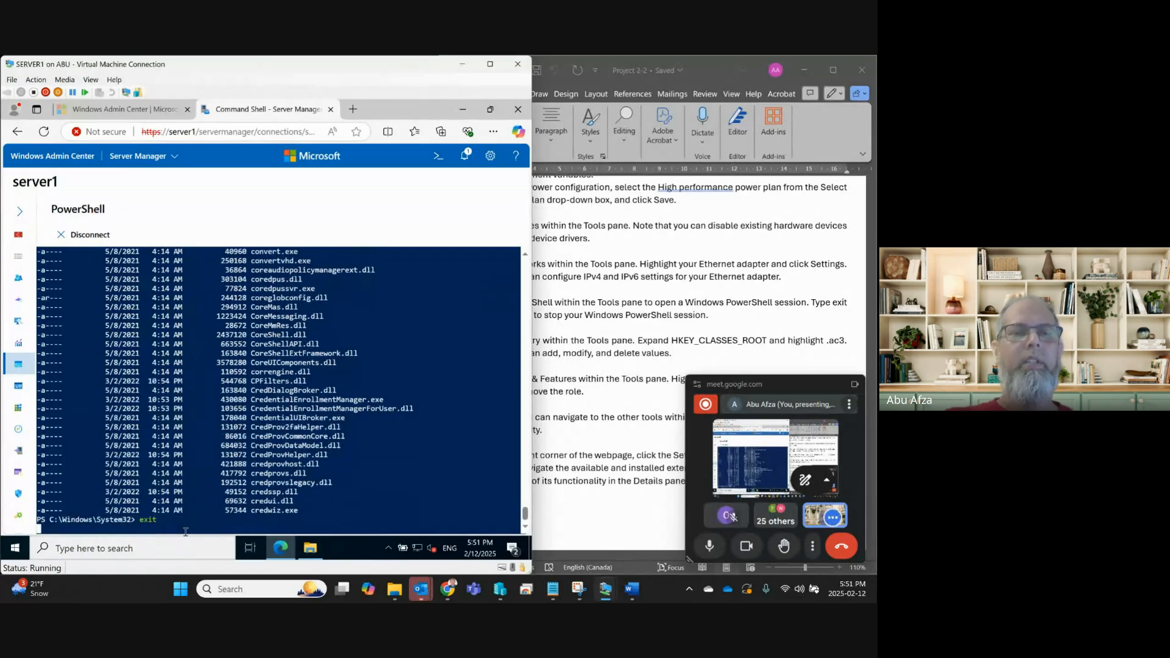
# Read lab steps 10–12 in Word, then return to server1 with the full Tools list shown.
pyautogui.click(673, 366)
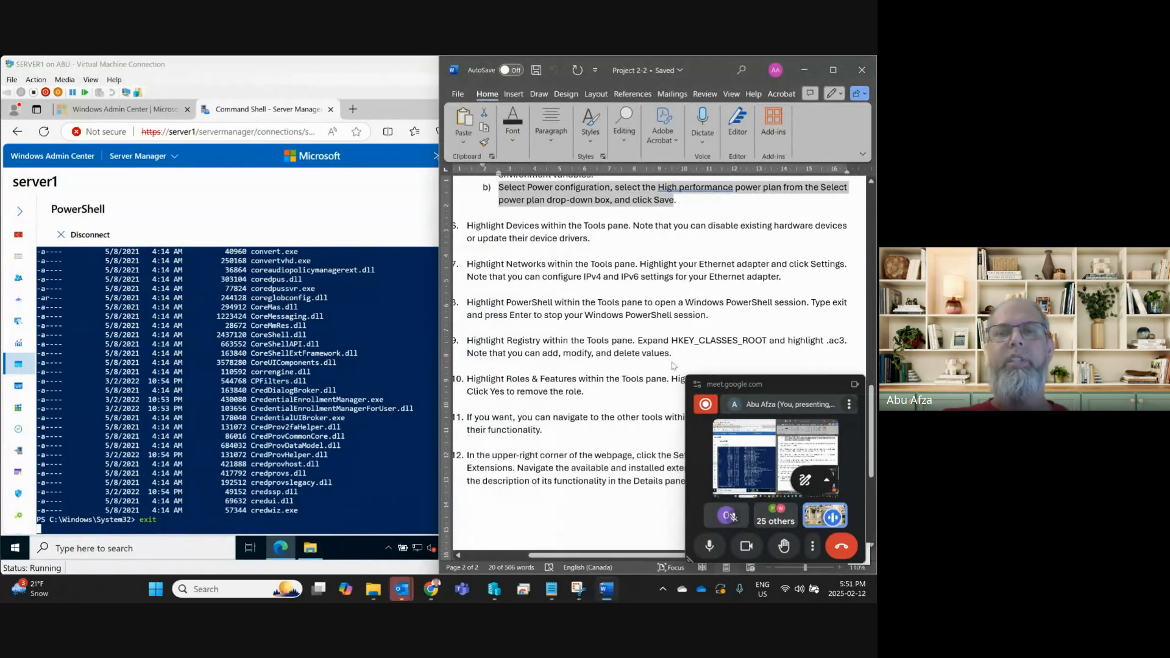
pyautogui.scroll(-3, 646, 367)
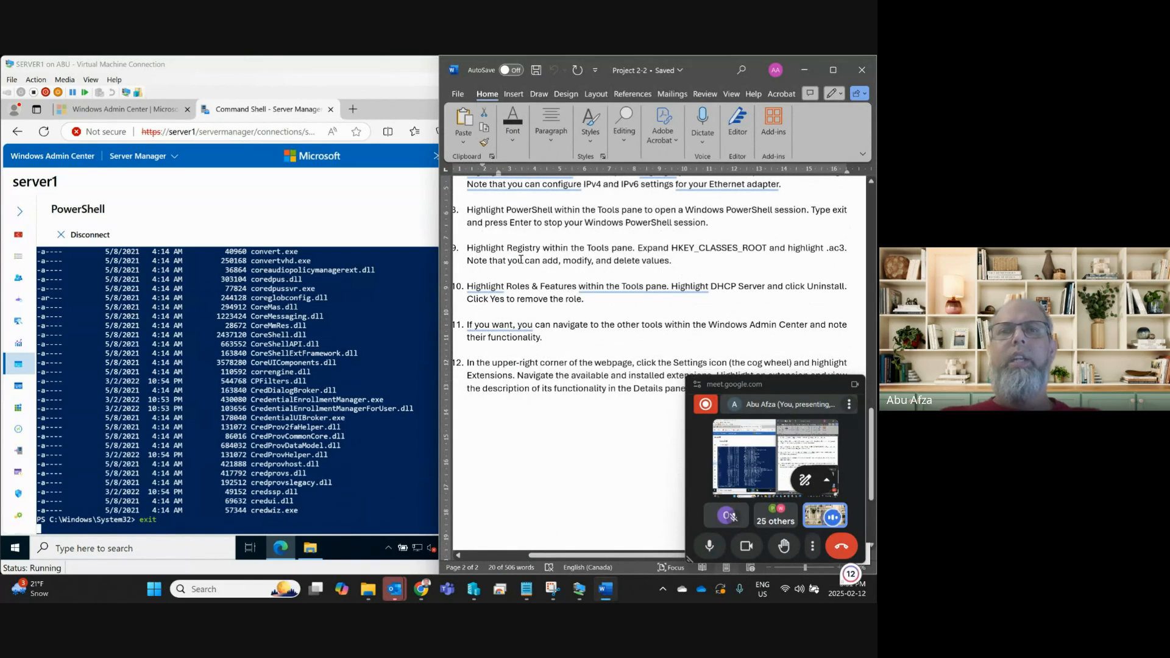
pyautogui.click(21, 212)
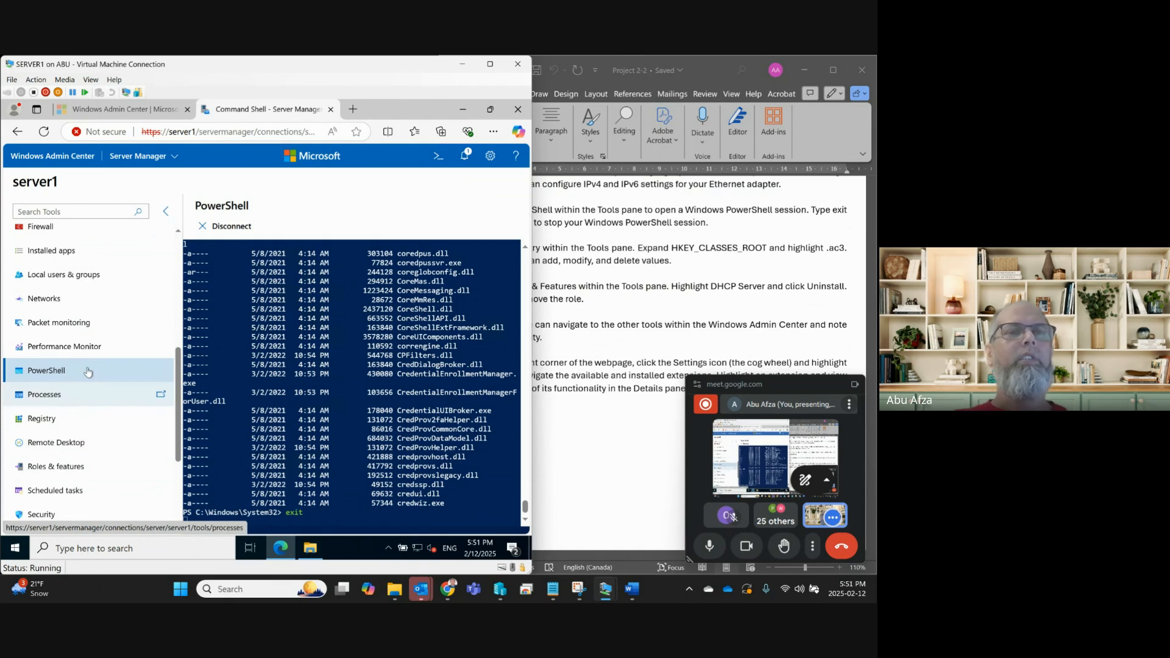
# Check the lab instructions, then choose Azure hybrid center from server1's Tools list.
pyautogui.scroll(-3, 86, 432)
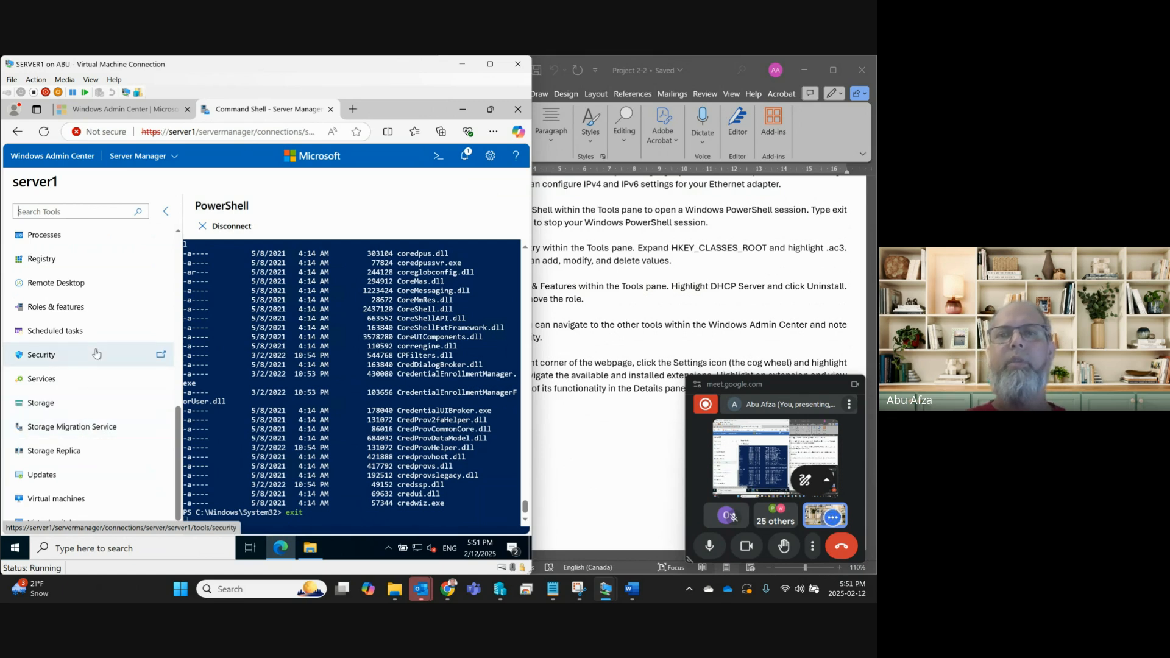
pyautogui.scroll(8, 97, 354)
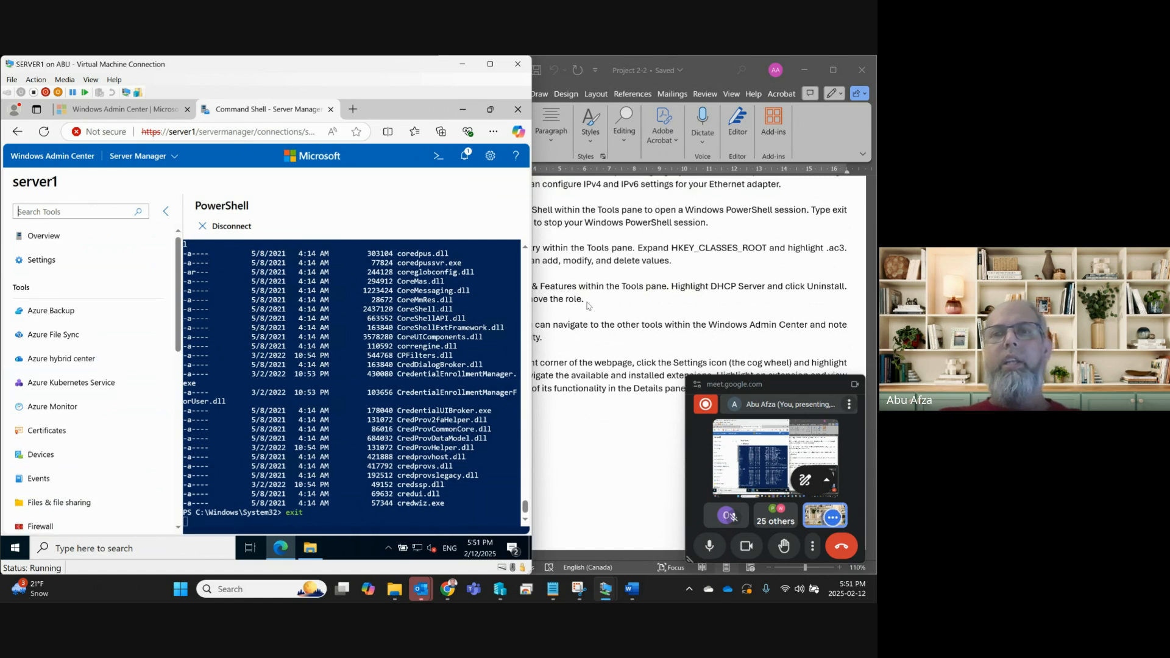
pyautogui.click(589, 306)
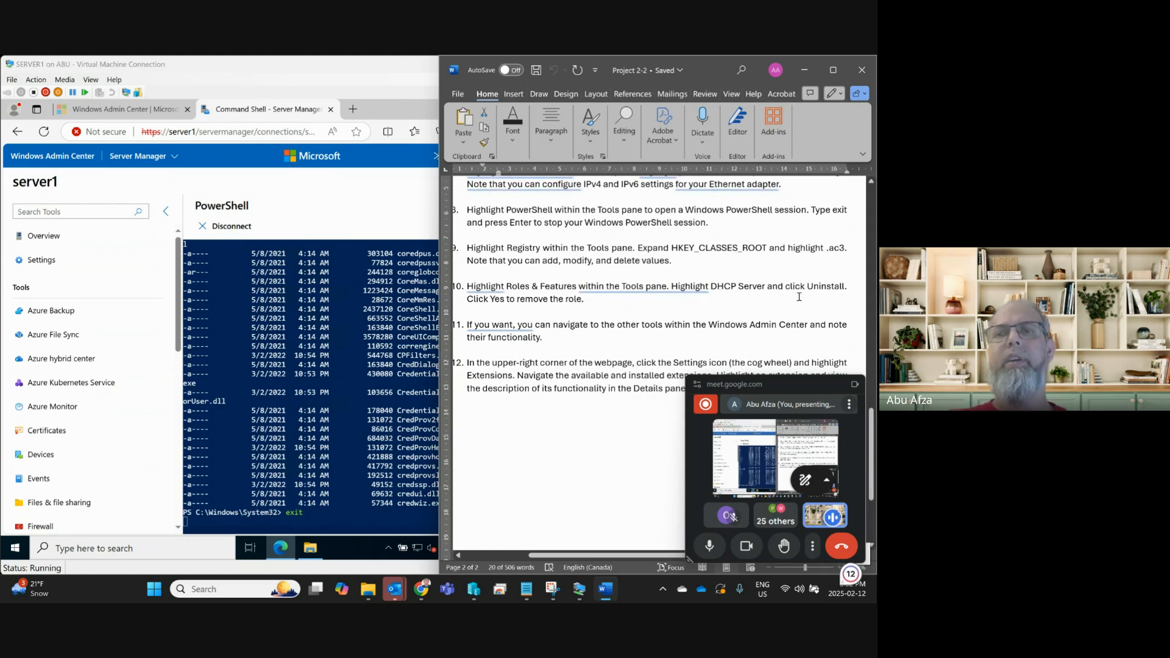
pyautogui.click(61, 366)
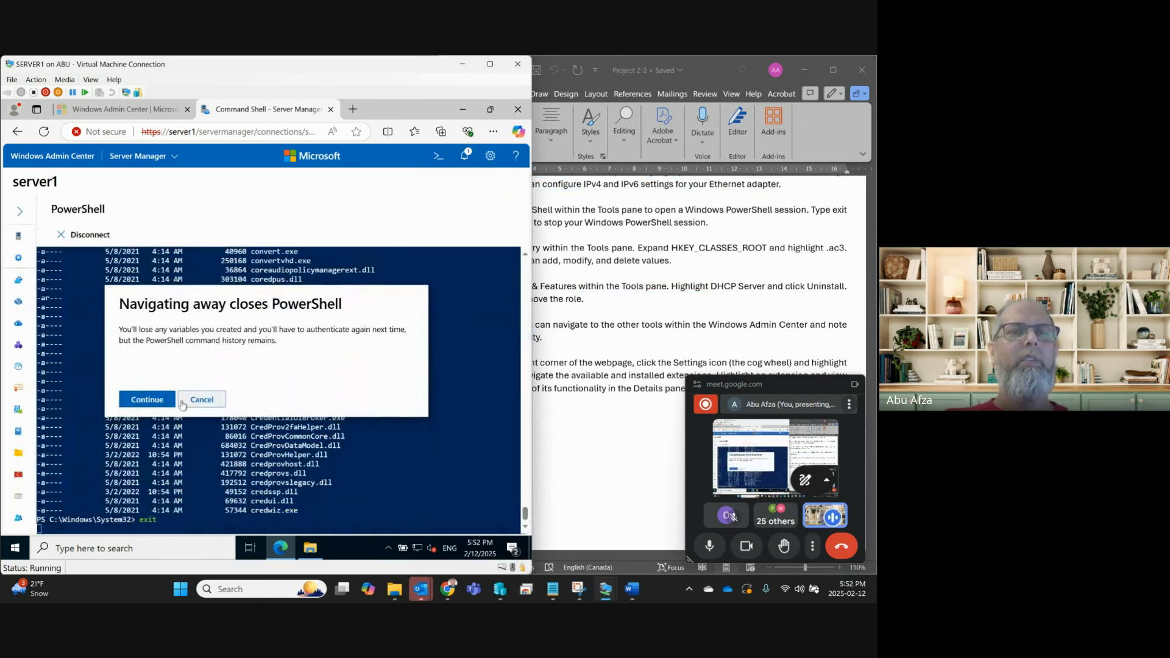
# Confirm leaving PowerShell for Azure hybrid center and browse server1's Tools list.
pyautogui.click(166, 404)
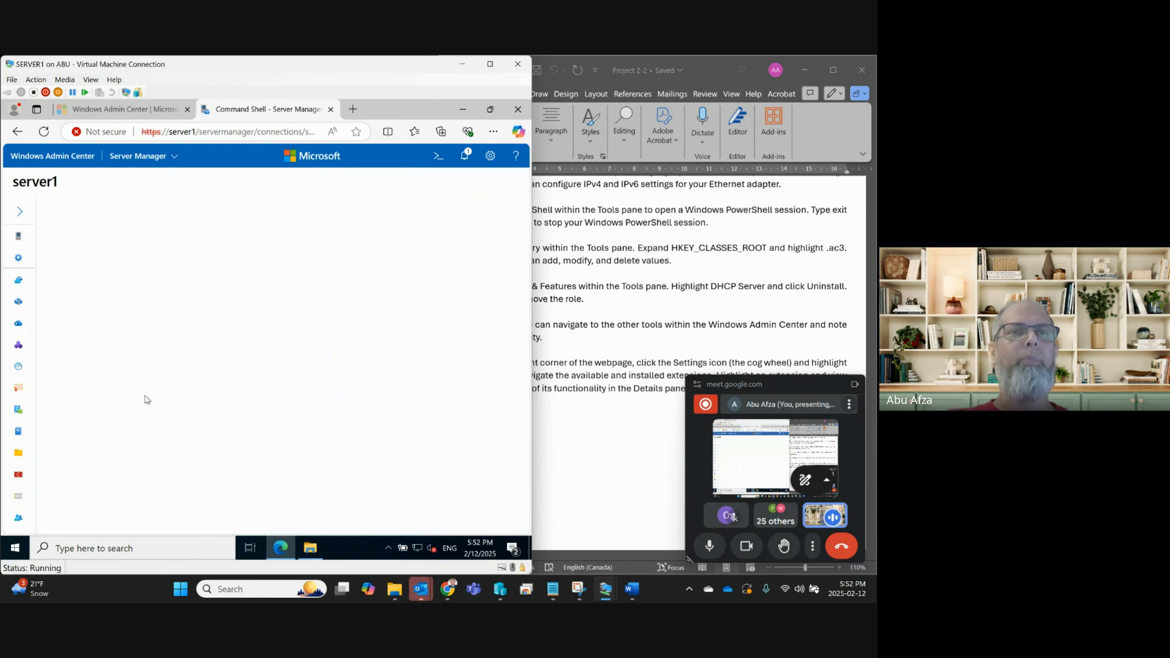
pyautogui.click(20, 215)
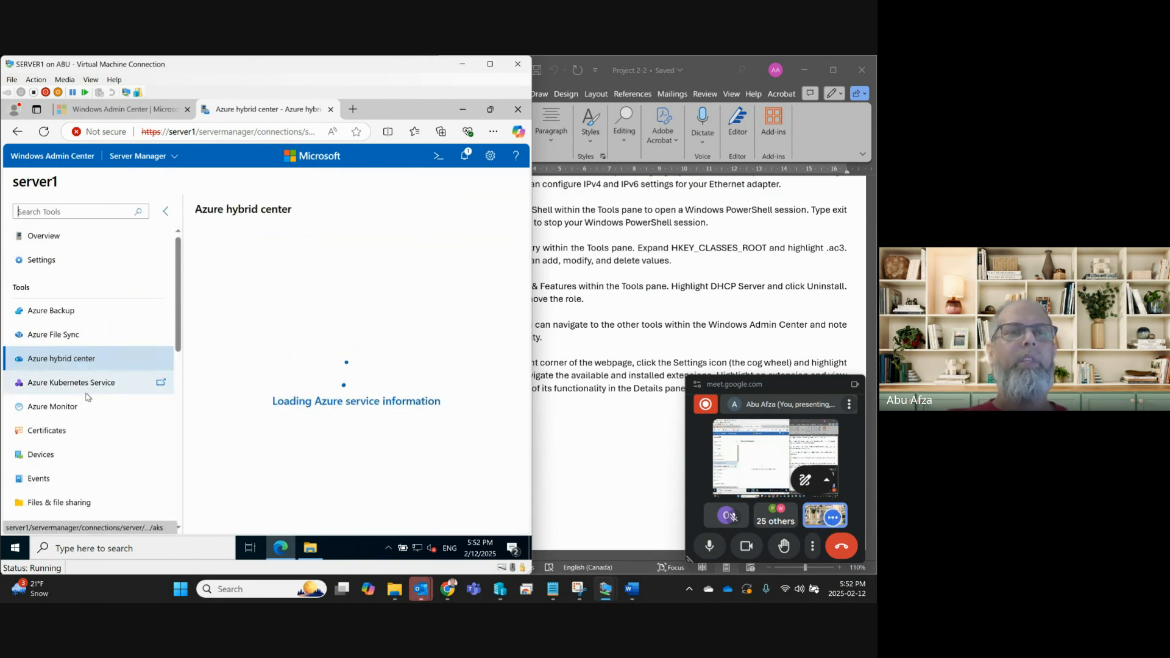
pyautogui.scroll(-4, 87, 398)
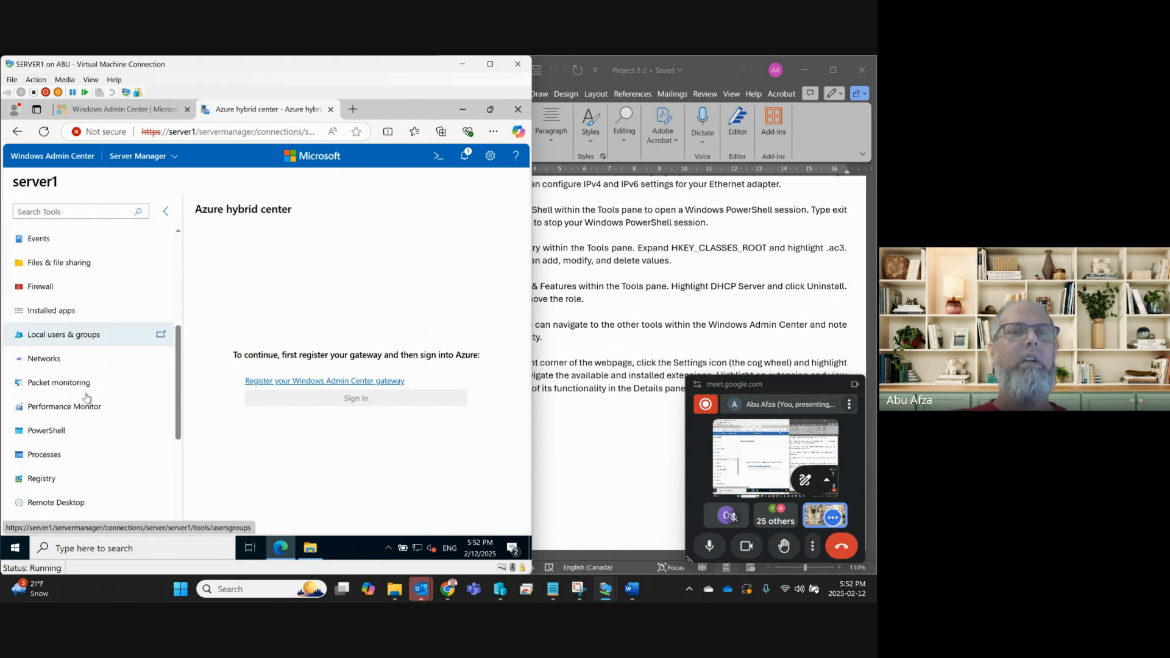
pyautogui.scroll(-6, 87, 397)
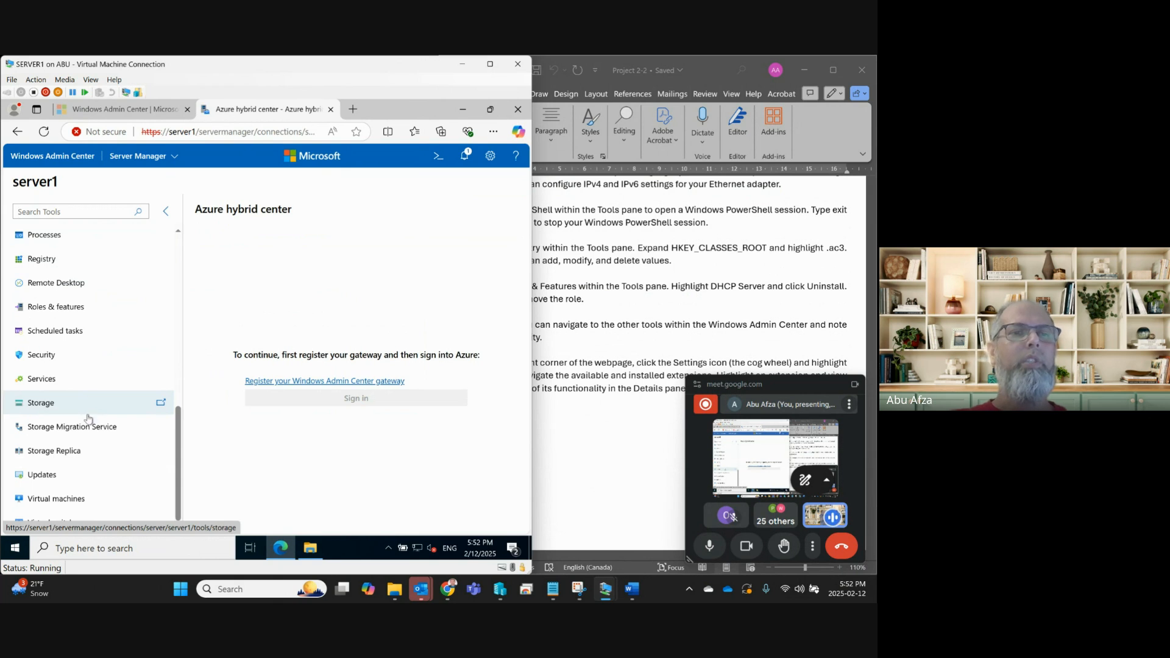
pyautogui.scroll(3, 88, 426)
pyautogui.scroll(3, 88, 426)
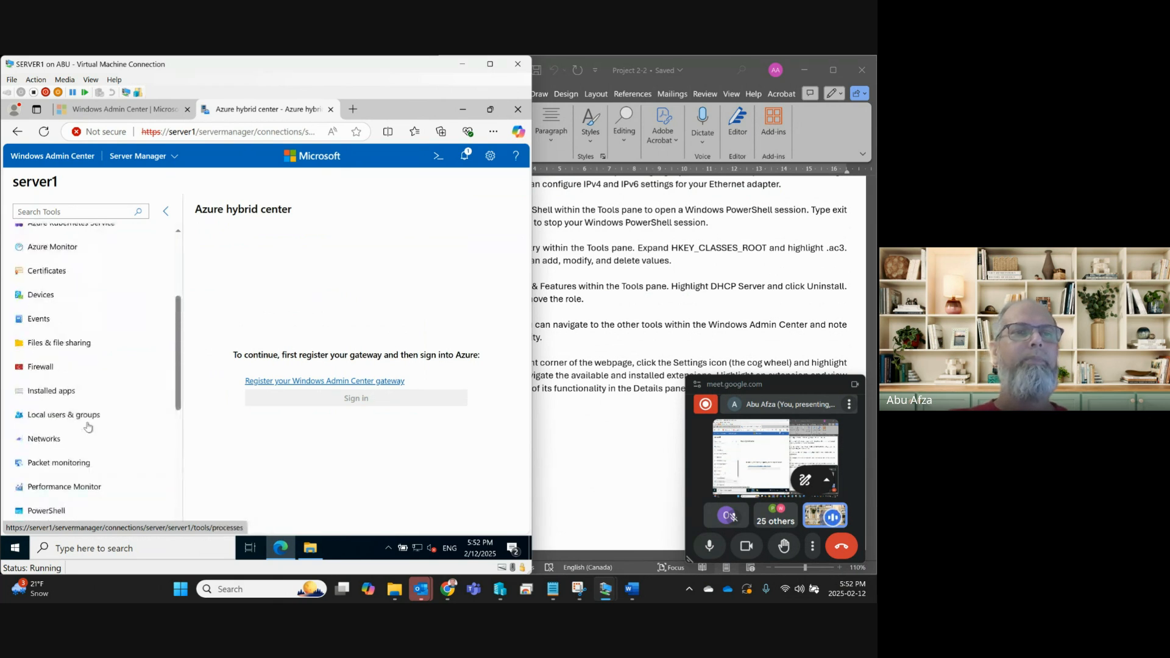
pyautogui.scroll(2, 88, 427)
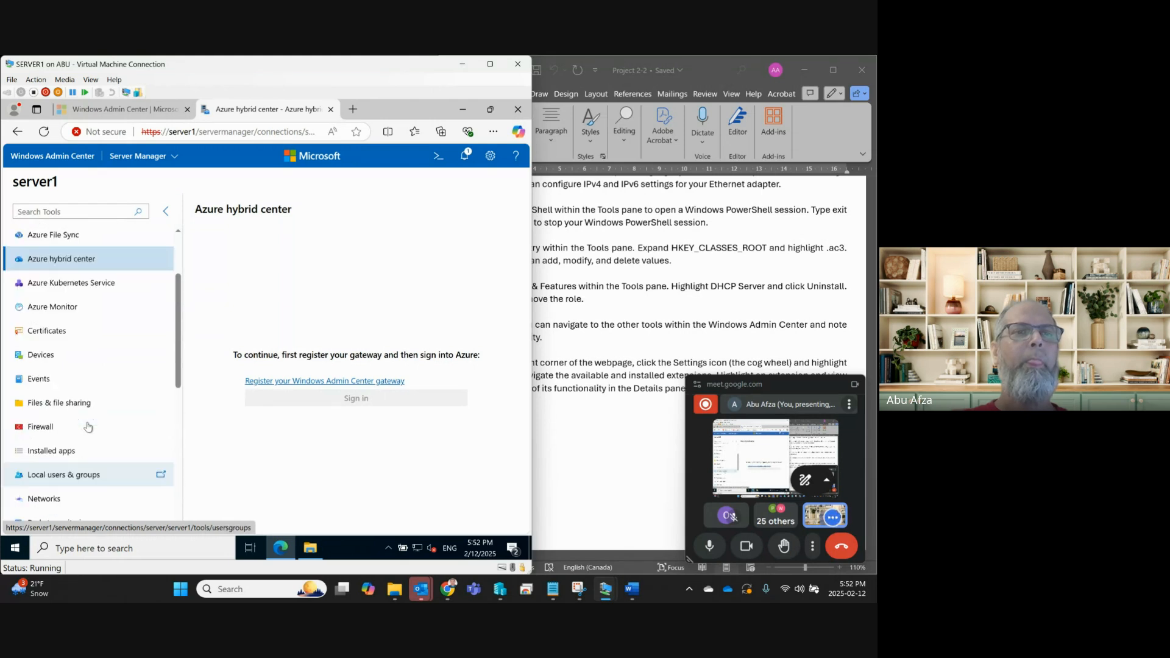
pyautogui.scroll(-3, 88, 427)
pyautogui.scroll(-5, 88, 426)
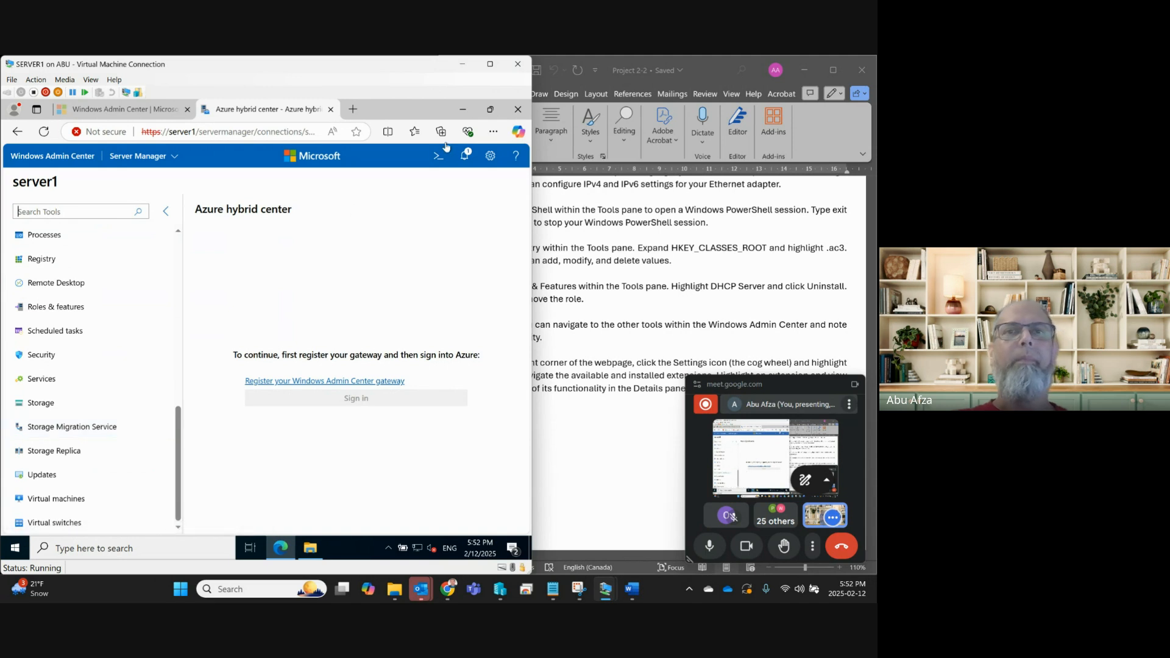
# Maximize the VM window, restore the browser, and open Roles & features.
pyautogui.click(489, 65)
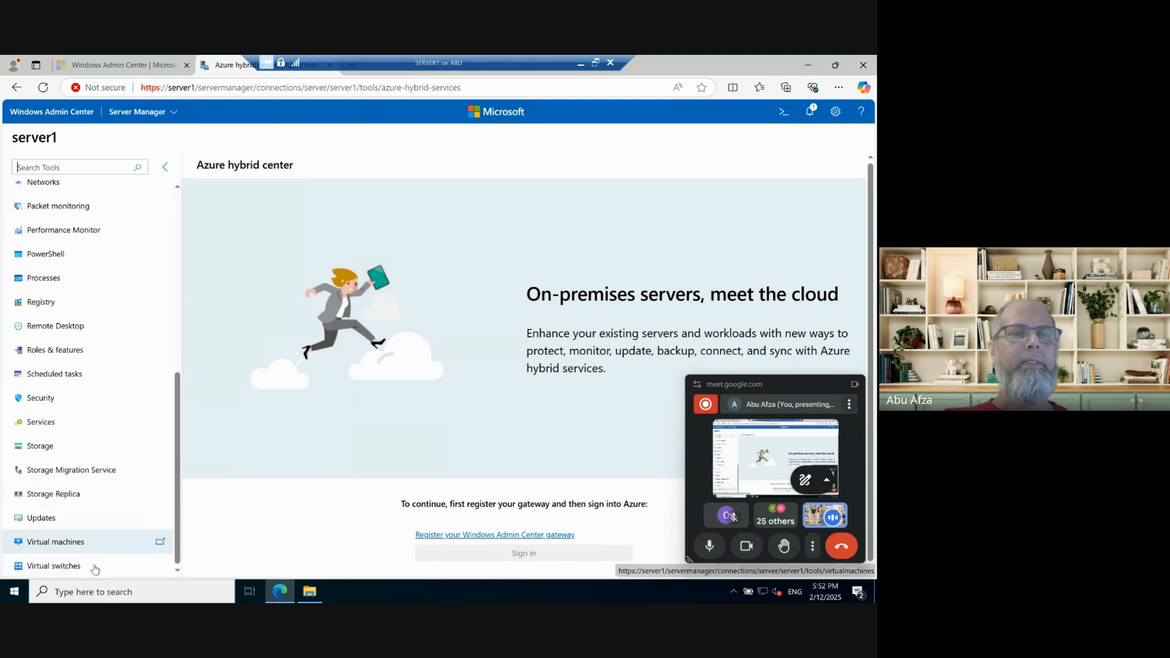
pyautogui.click(835, 65)
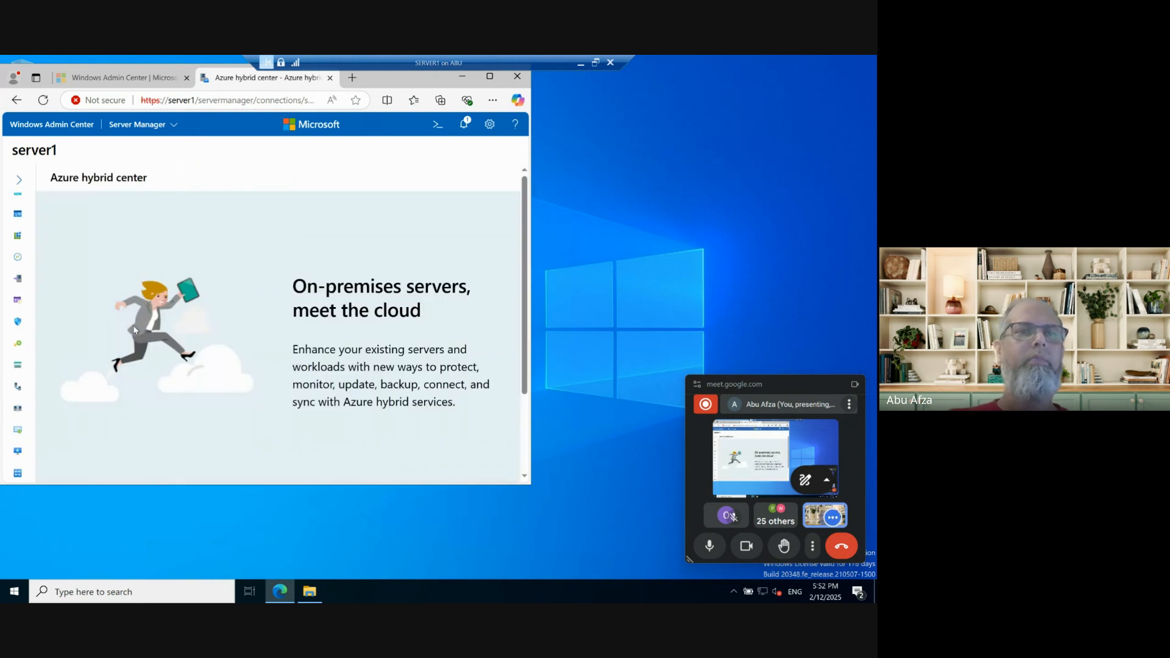
pyautogui.click(19, 179)
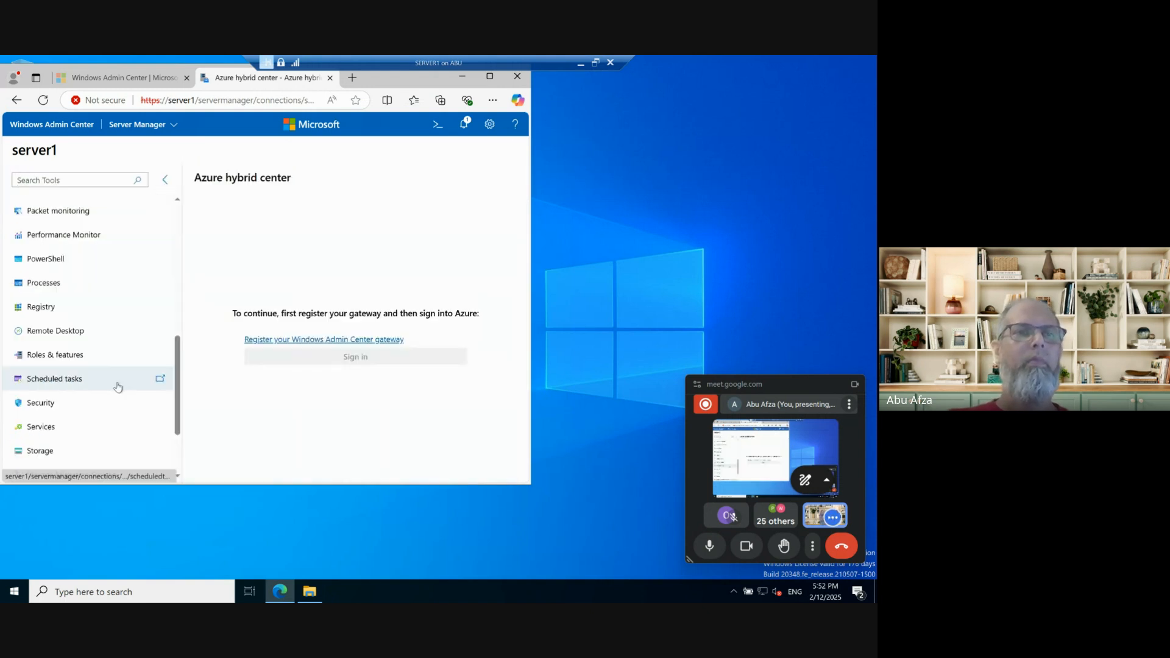
pyautogui.scroll(-2, 115, 381)
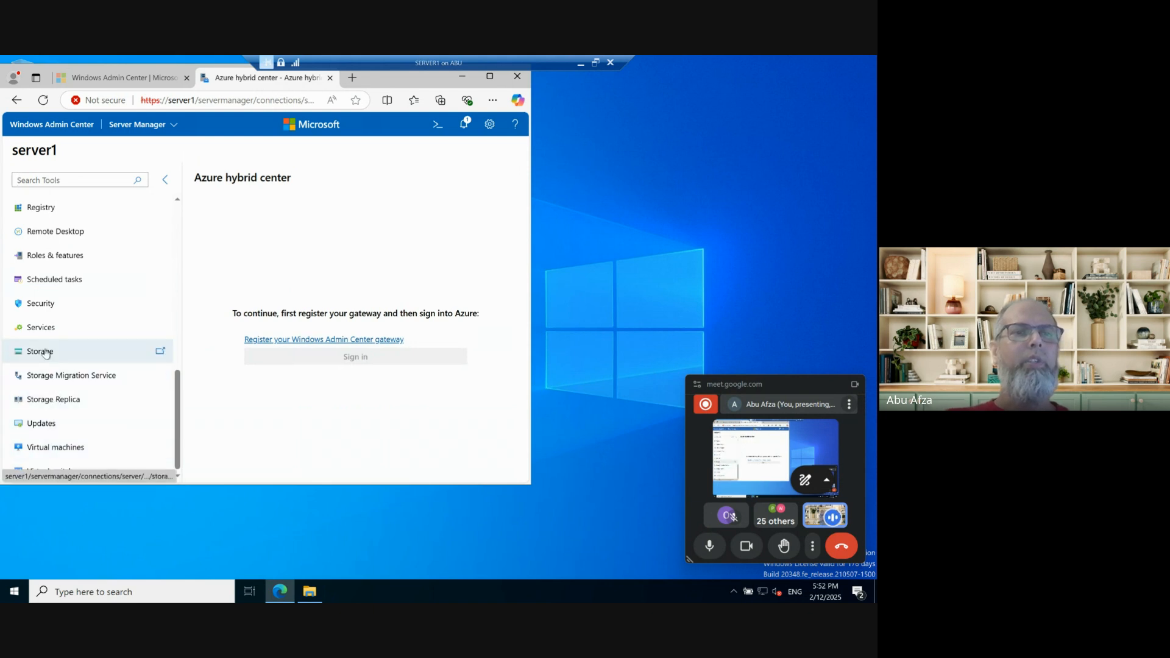
pyautogui.scroll(1, 48, 294)
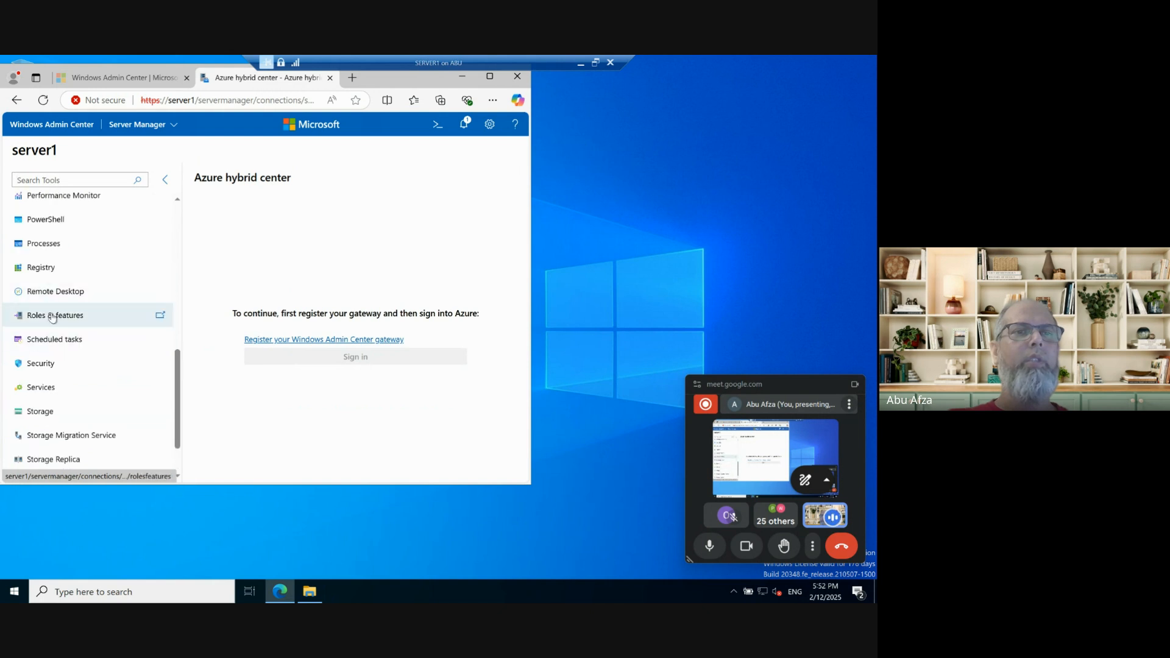
pyautogui.click(43, 315)
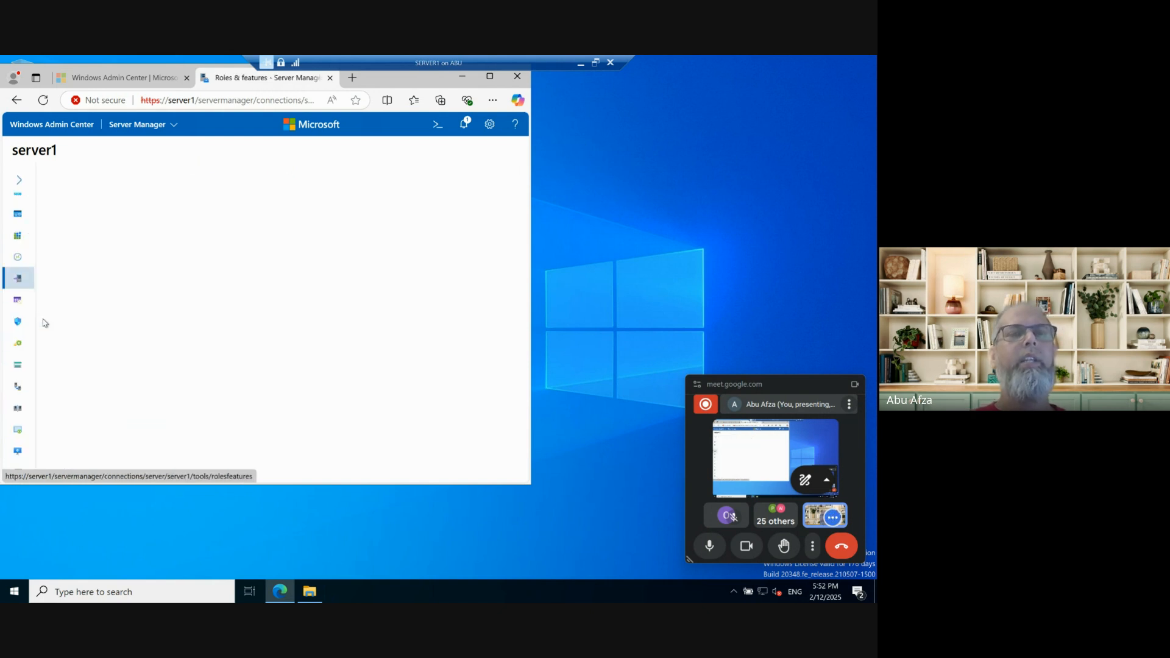
# Maximize the browser, widen the roles list, and tick the installed DHCP Server role.
pyautogui.click(489, 76)
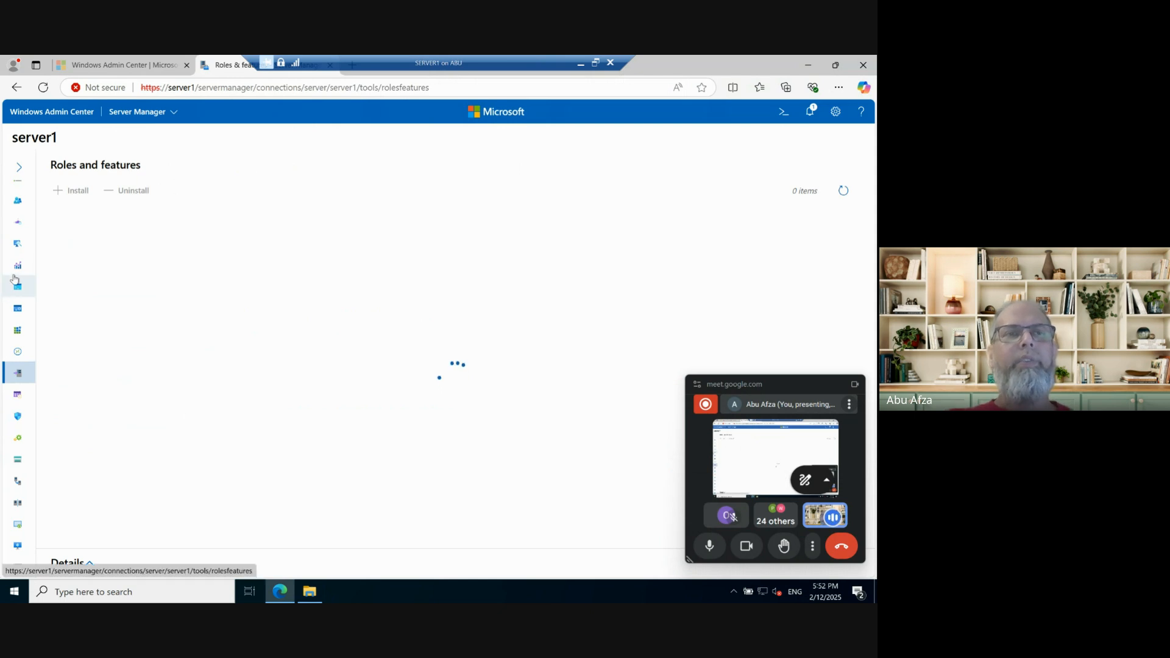
pyautogui.click(18, 170)
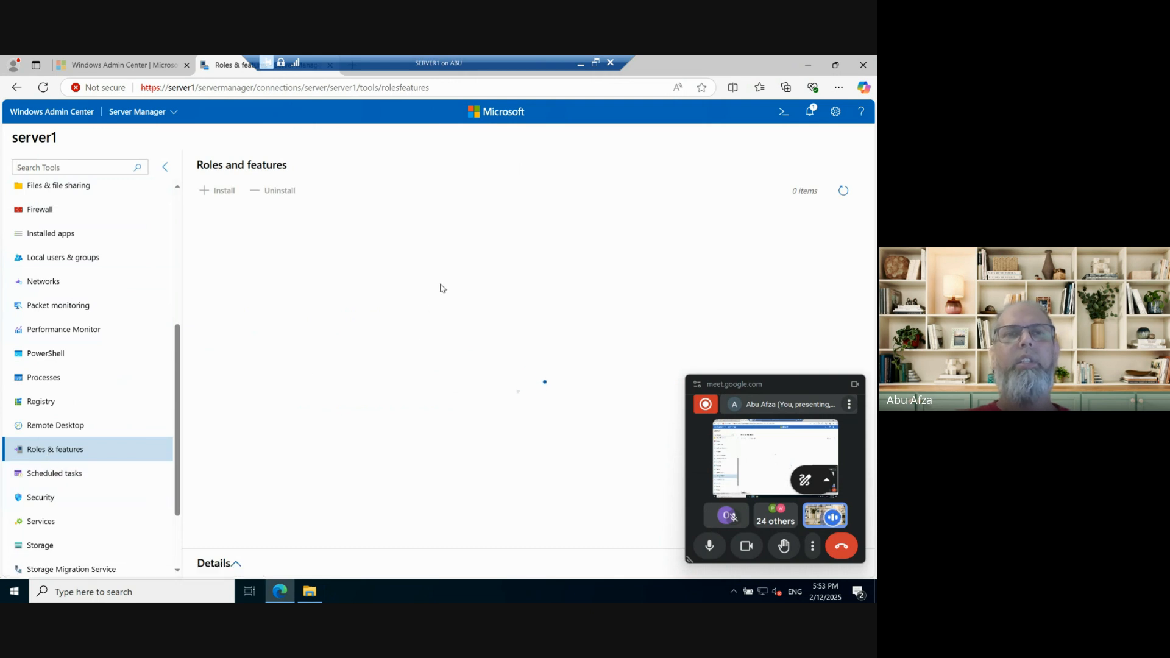
pyautogui.click(165, 167)
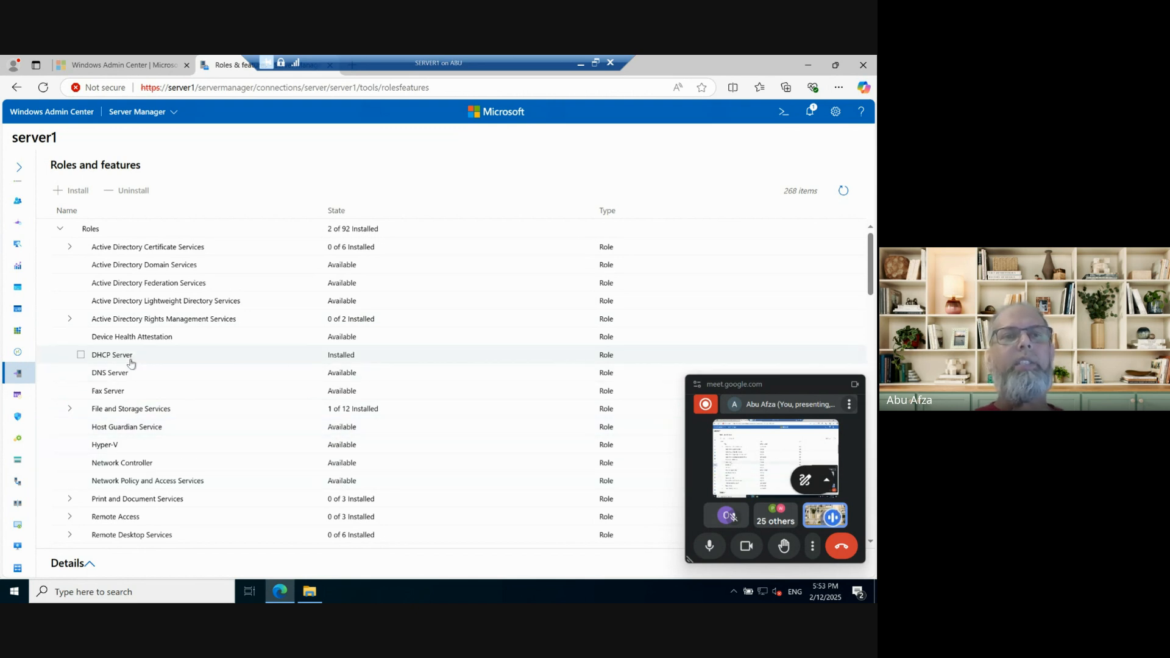
pyautogui.click(343, 364)
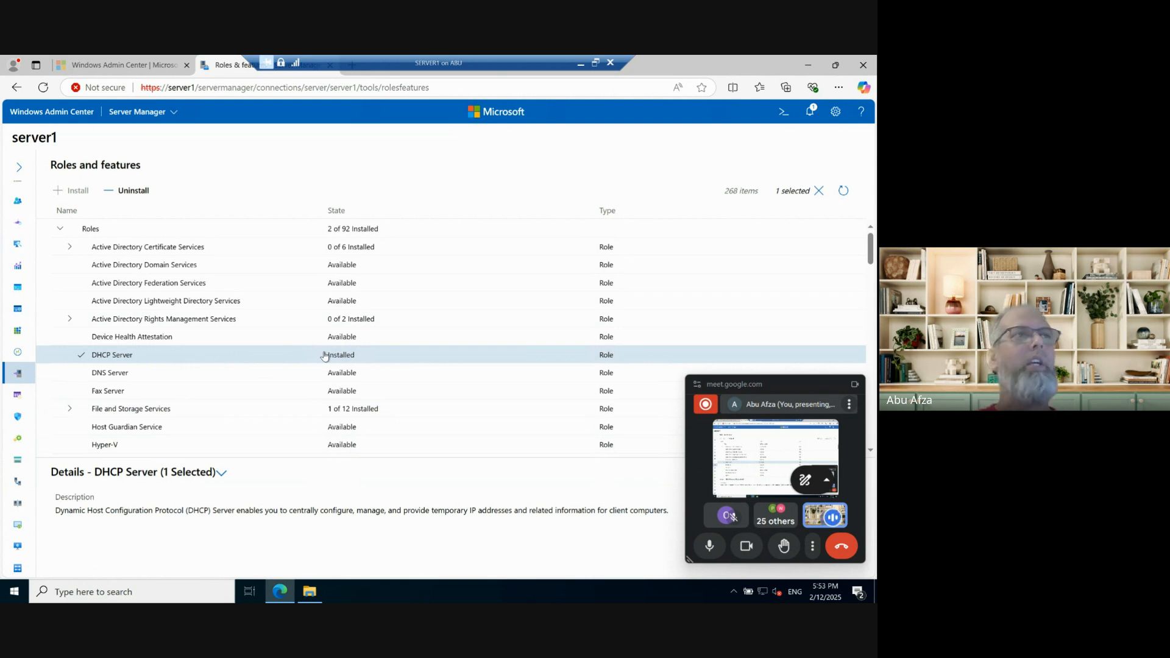
# Uninstall the DHCP Server role with automatic server reboot enabled.
pyautogui.click(128, 194)
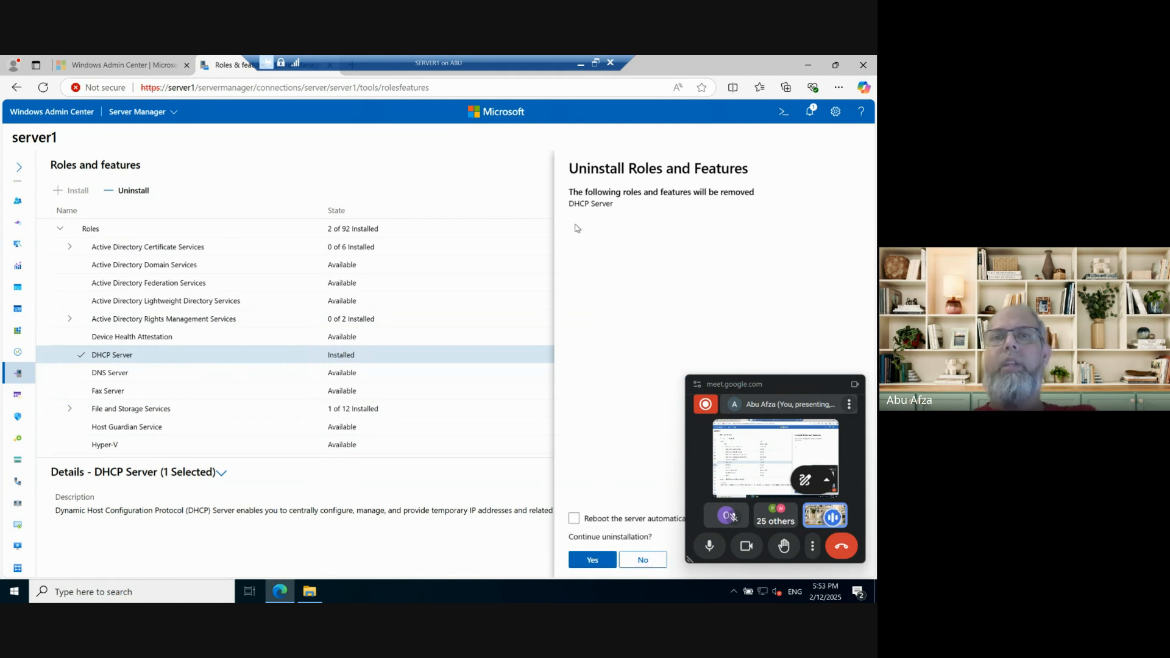
pyautogui.click(623, 526)
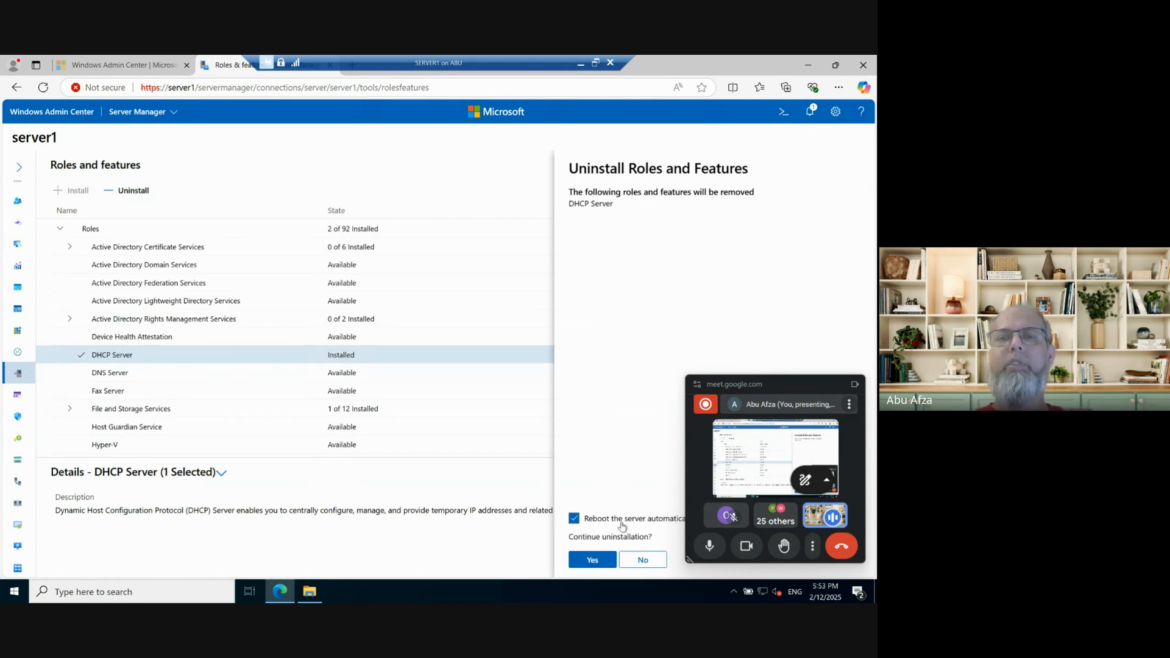
pyautogui.click(591, 560)
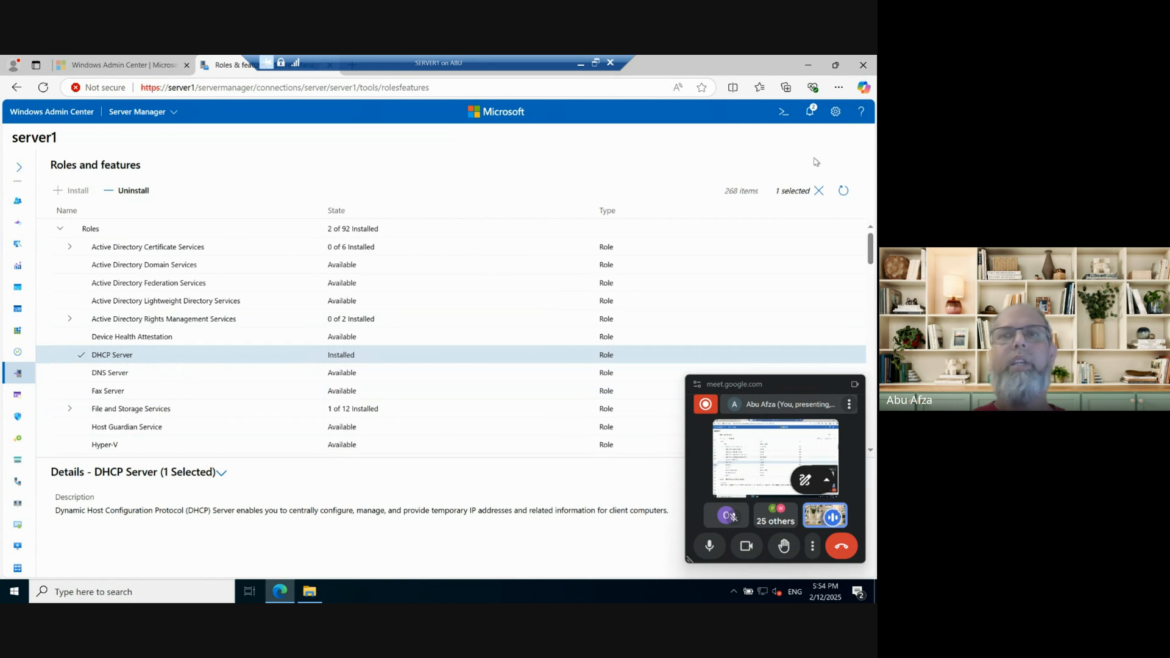
# Check removal progress in Notifications, then restore down the VM window.
pyautogui.click(811, 113)
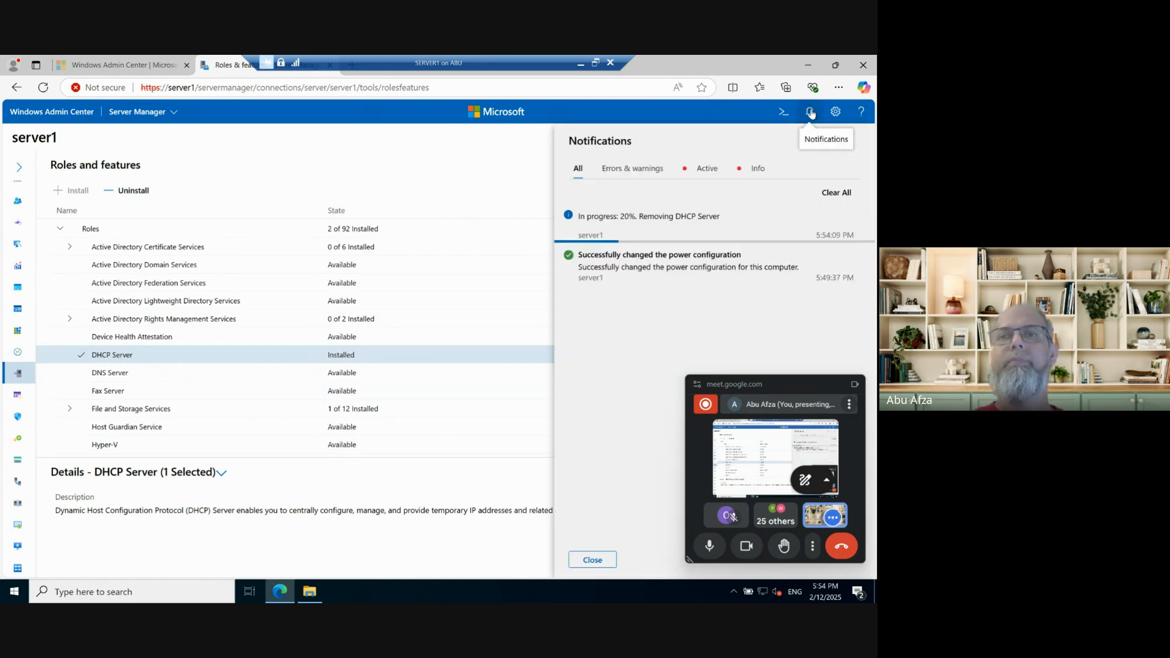
pyautogui.click(810, 112)
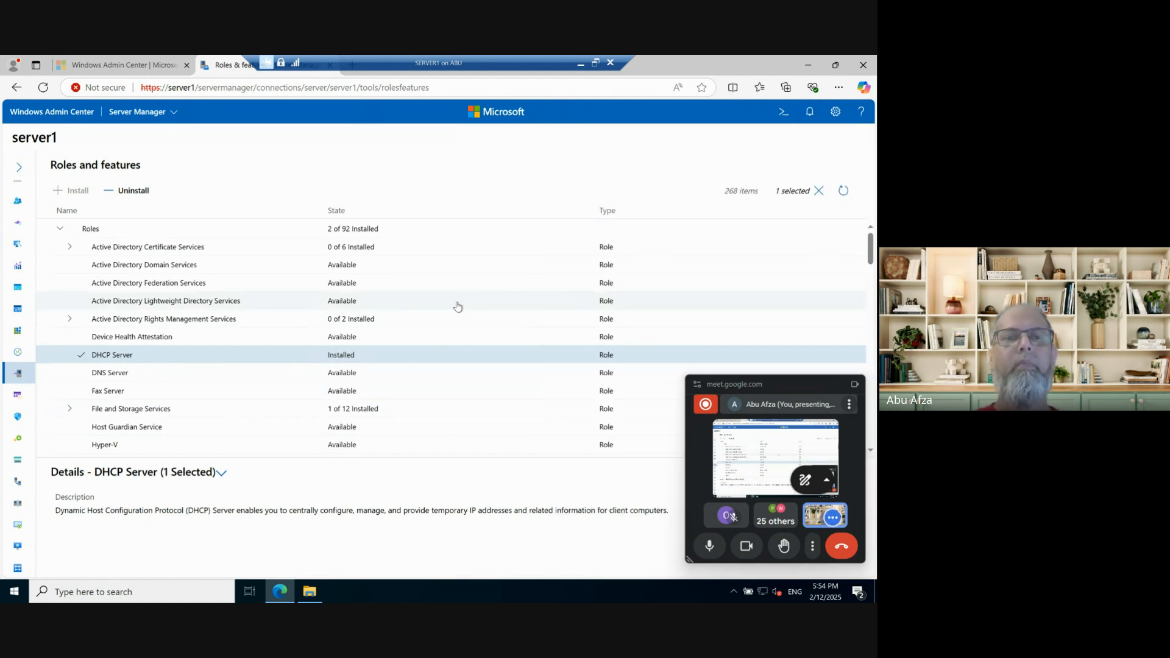
pyautogui.click(595, 63)
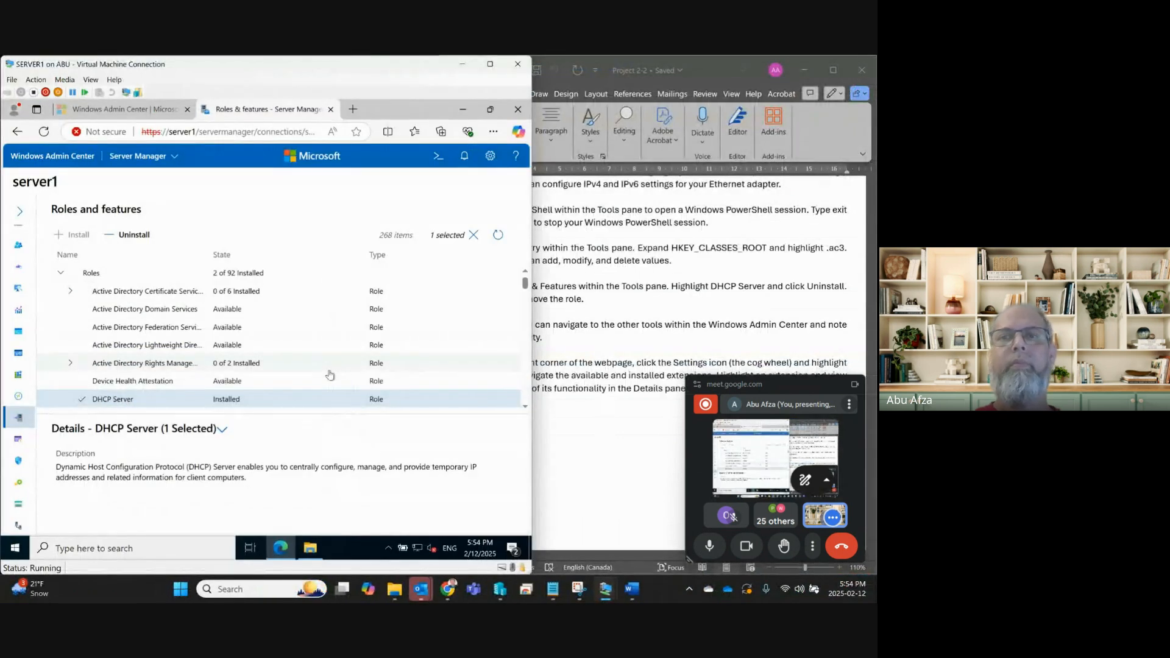
# Read lab steps 11–12 on other tools and Extensions, then bring back and maximize the server window.
pyautogui.click(658, 328)
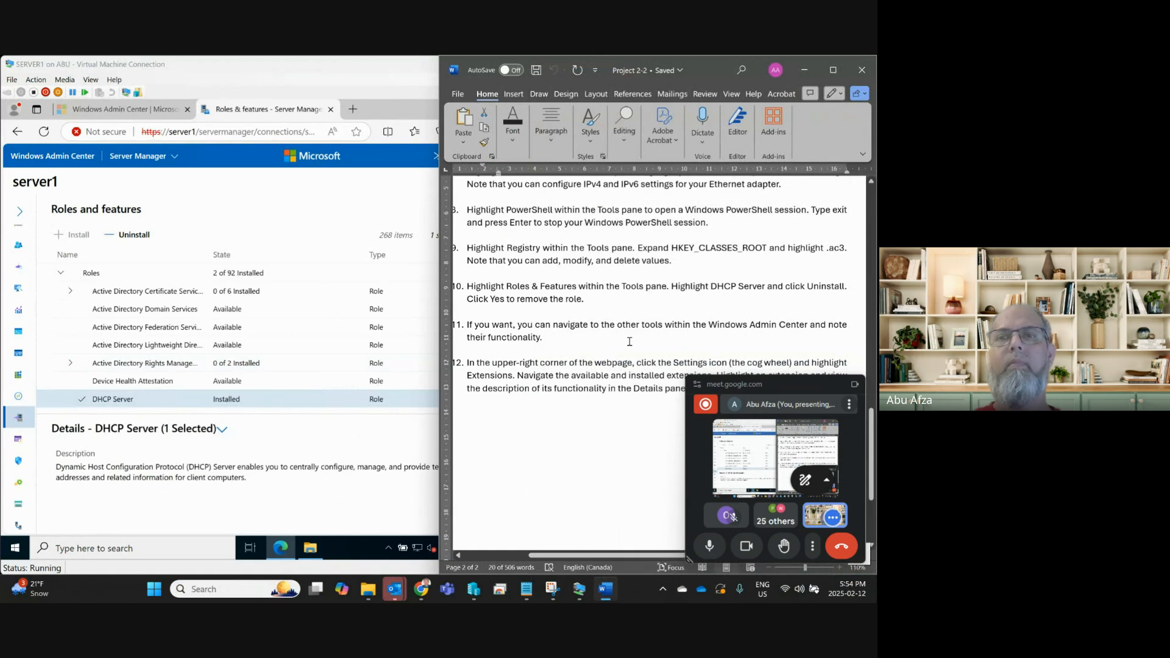
pyautogui.scroll(-4, 689, 341)
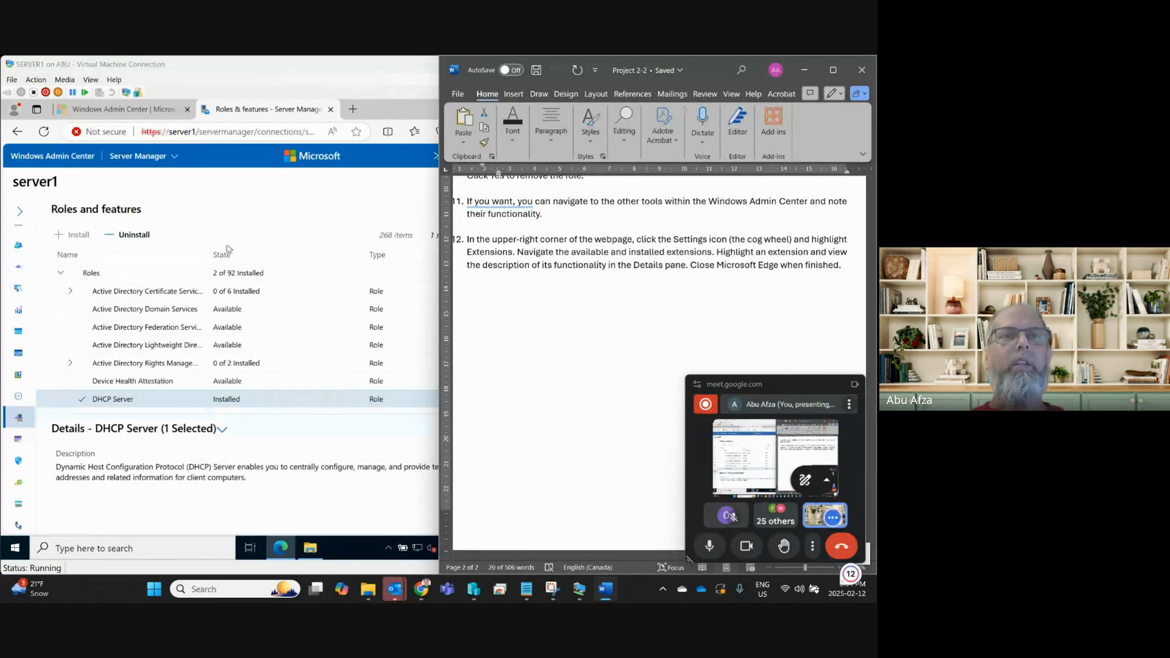
pyautogui.click(383, 82)
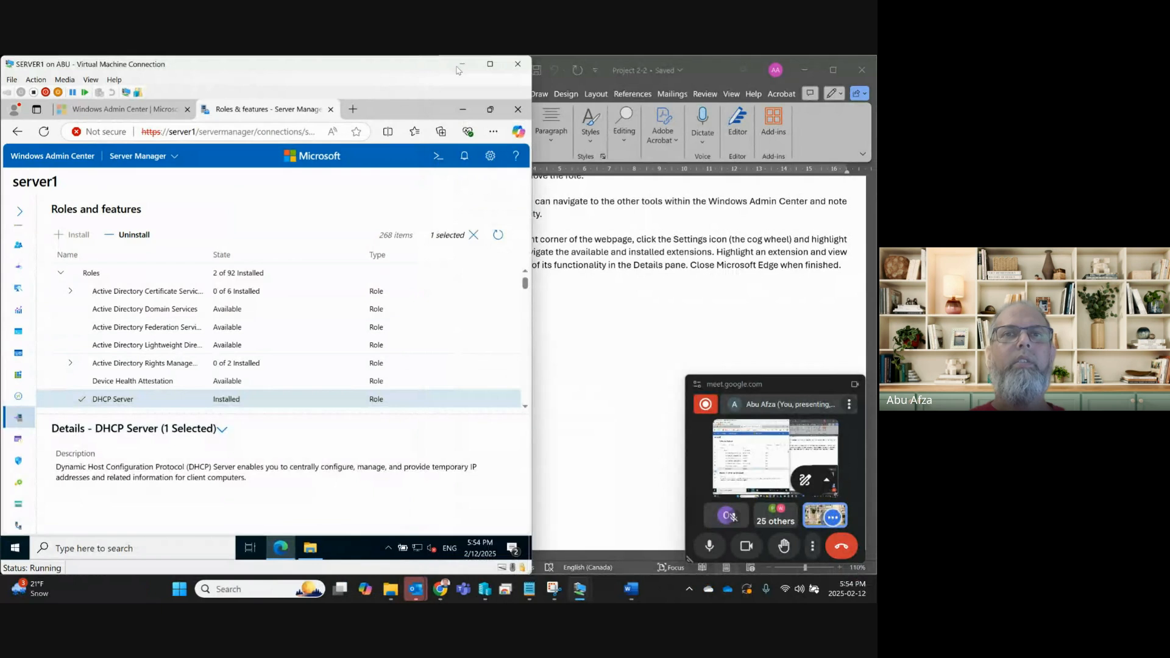
pyautogui.click(491, 64)
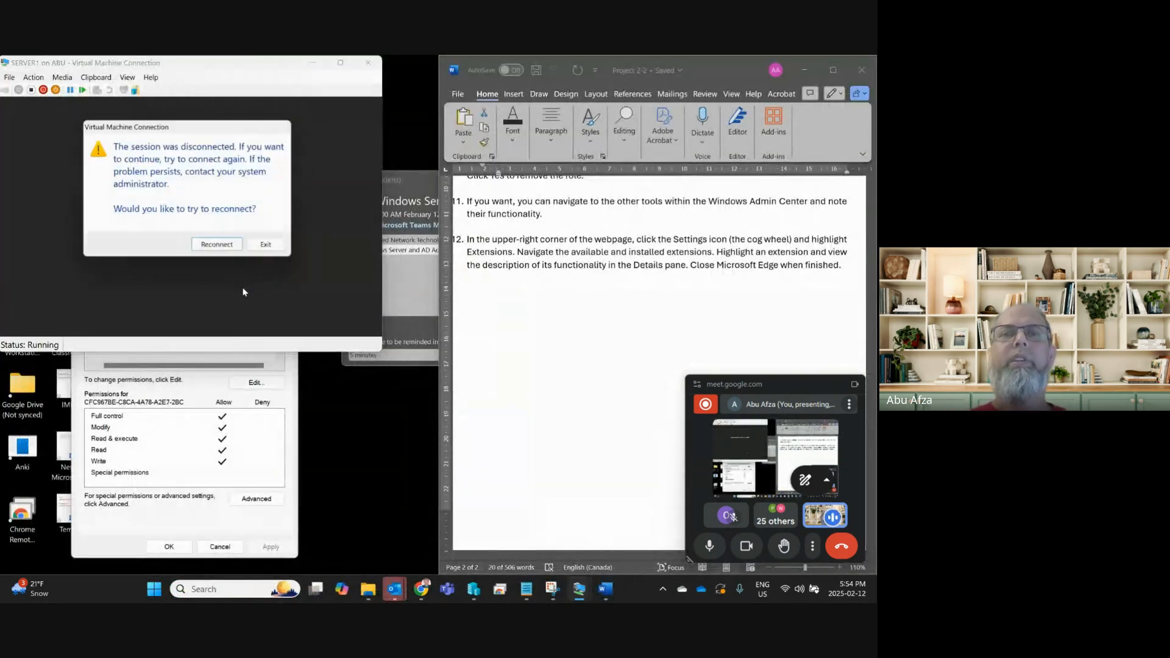
# Reconnect to the restarting SERVER1 VM and cancel the leftover permissions dialog.
pyautogui.click(209, 251)
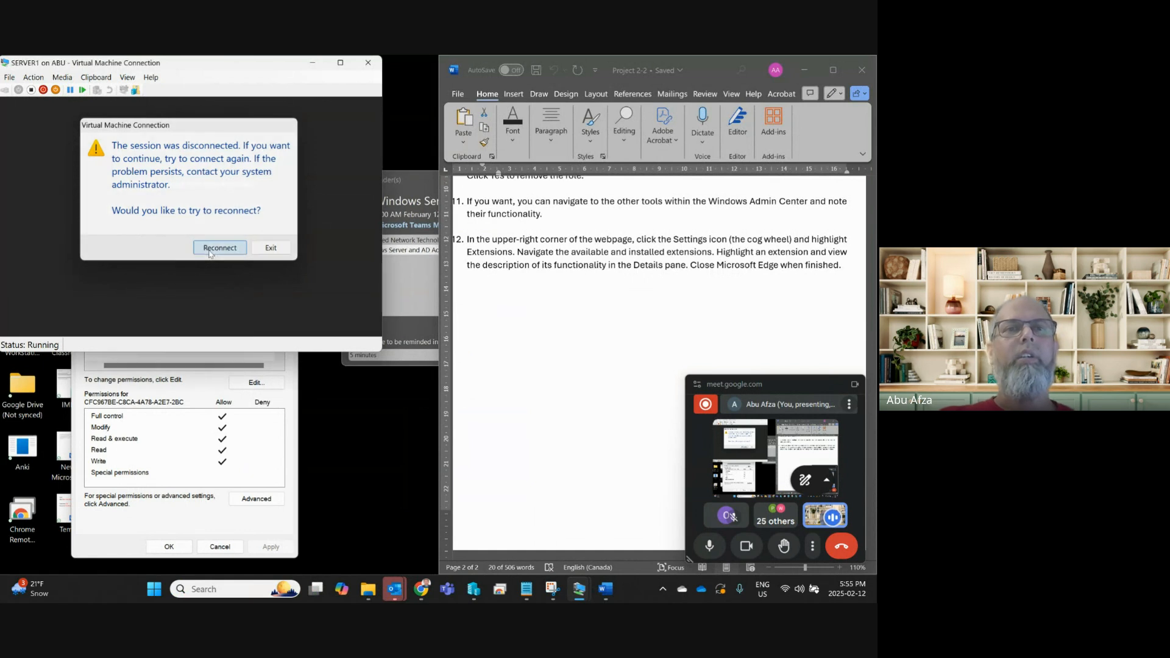
pyautogui.click(400, 320)
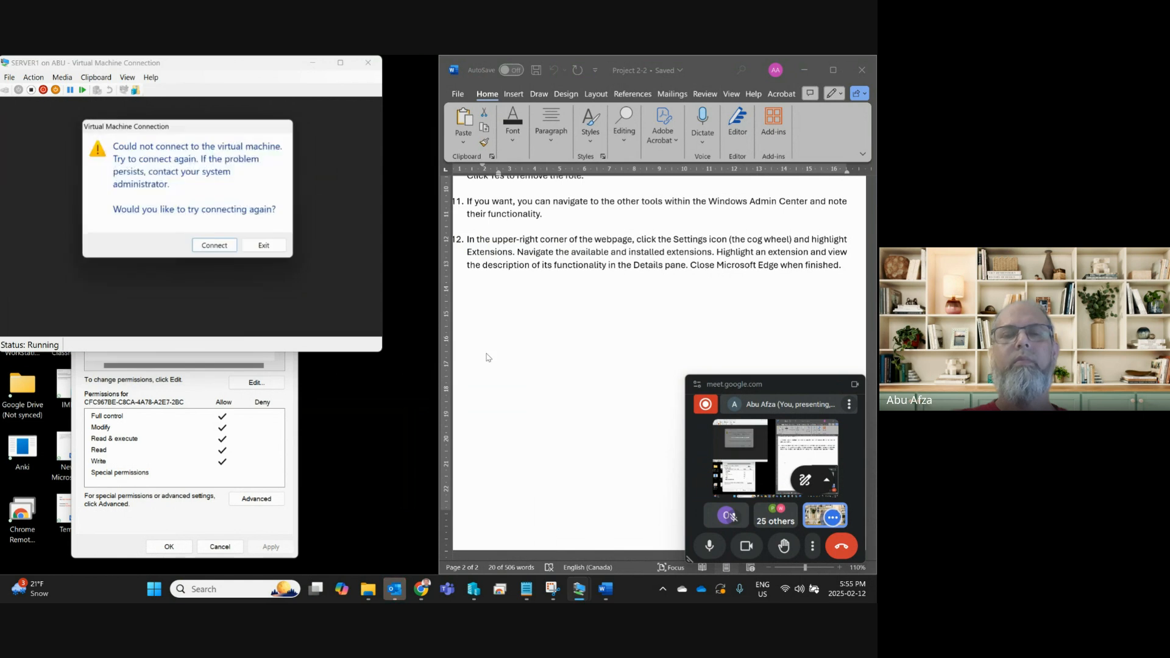
pyautogui.click(217, 248)
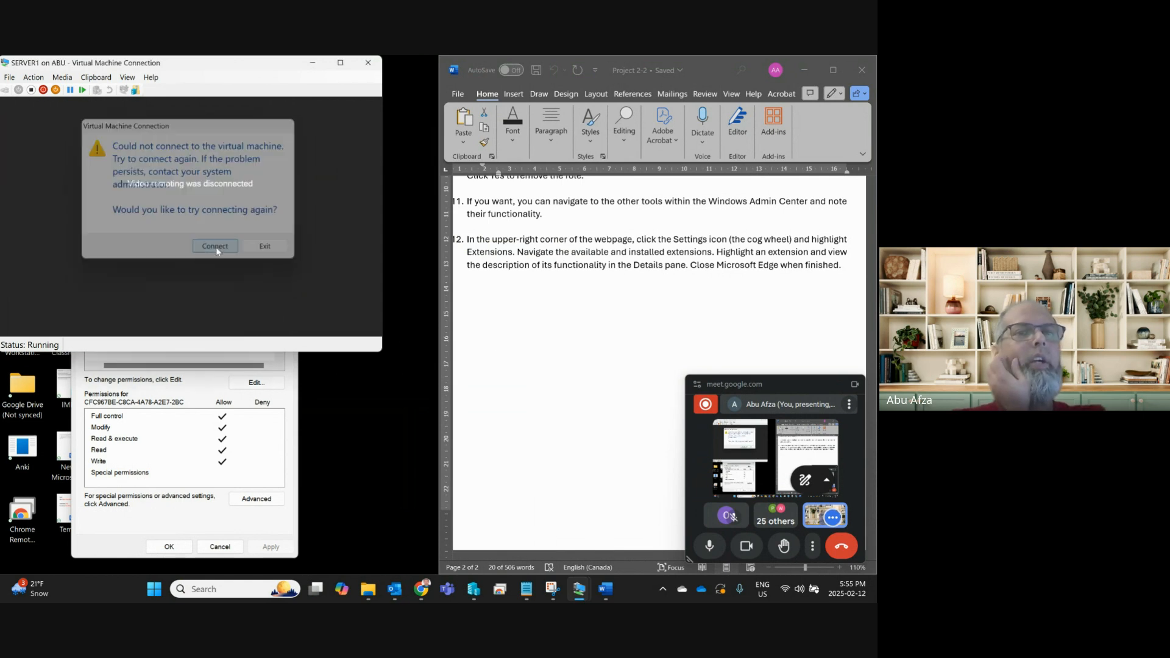
pyautogui.click(220, 547)
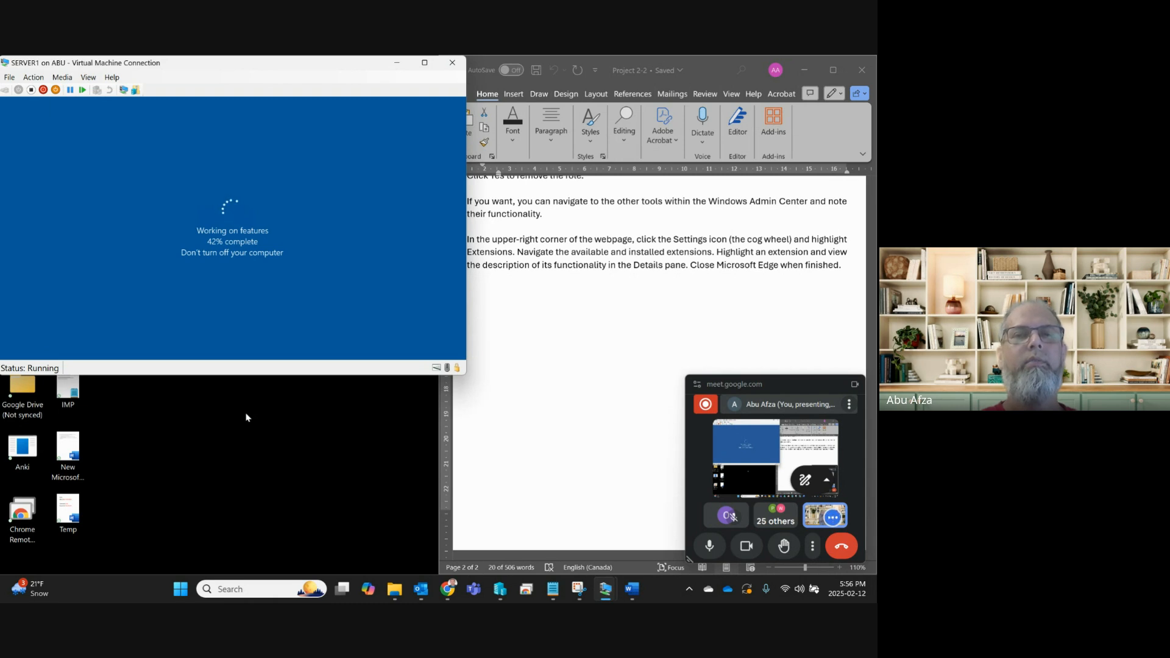
pyautogui.scroll(20, 569, 361)
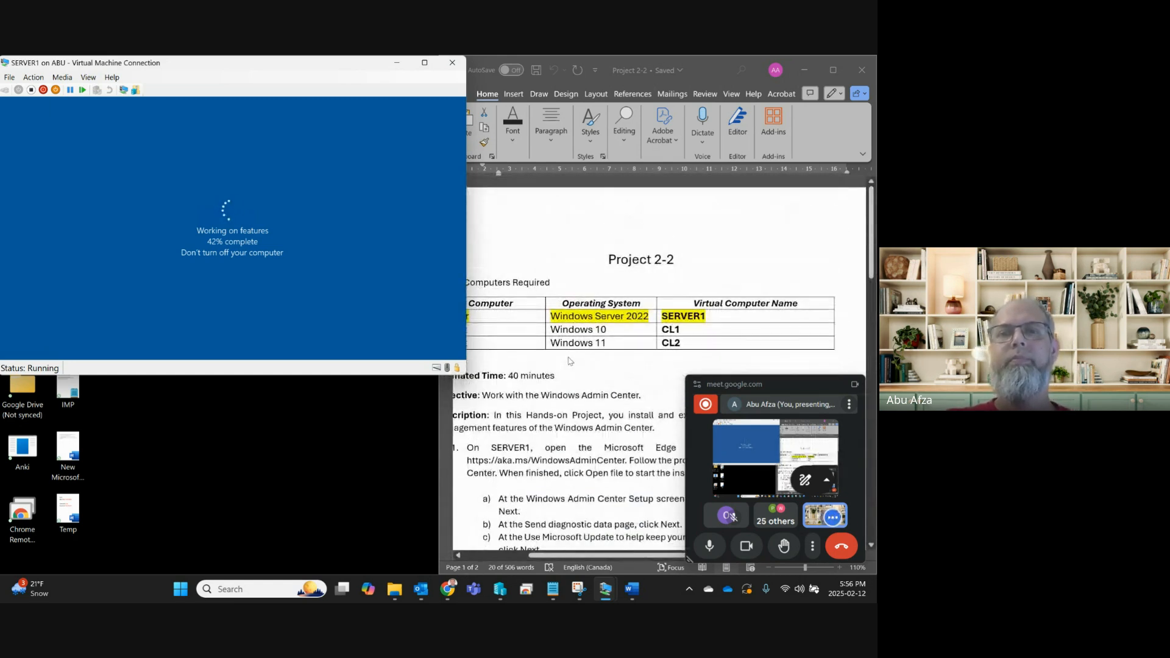
pyautogui.scroll(-4, 569, 361)
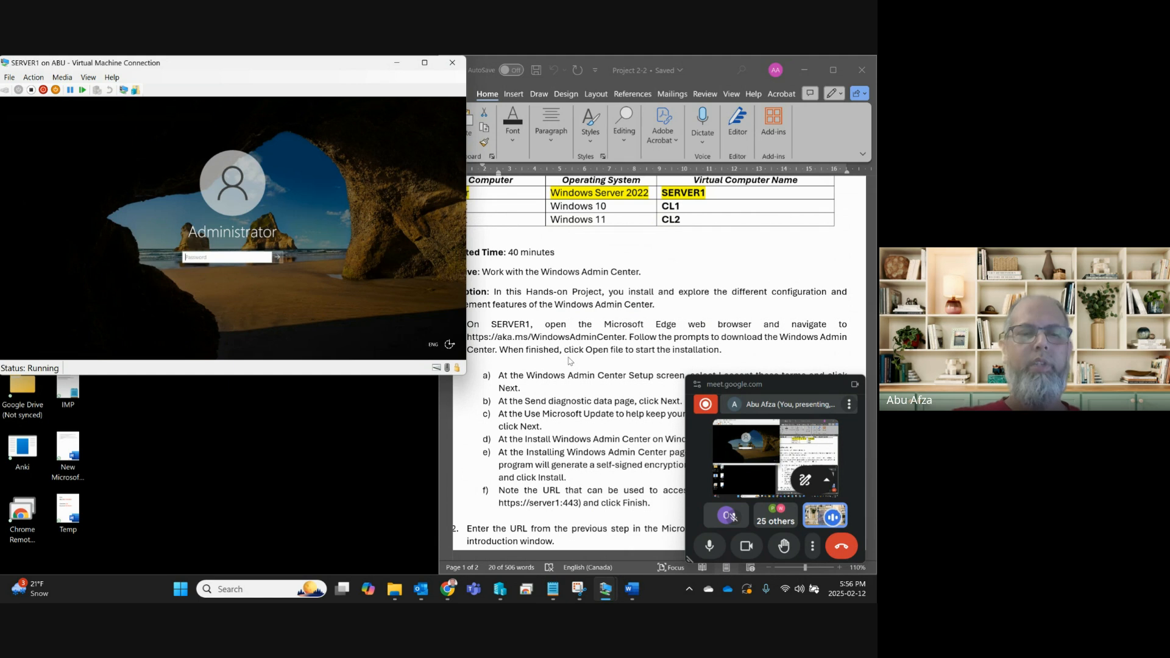
# Enter the Administrator password on SERVER1's lock screen to sign back in.
pyautogui.write('P••••••••')
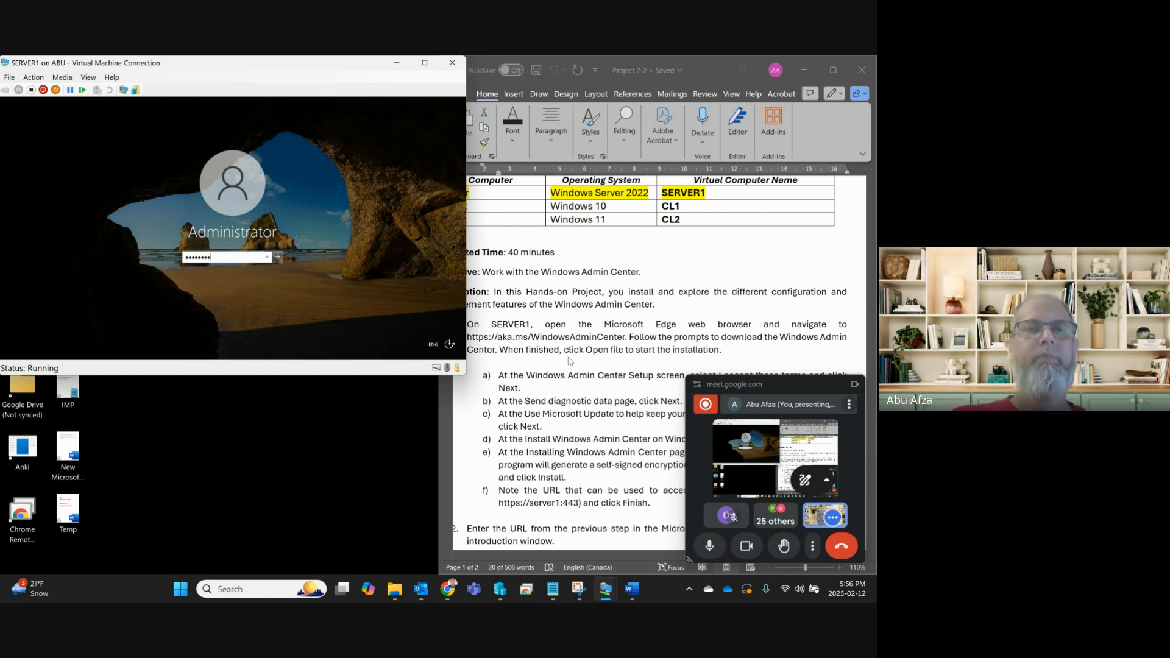
pyautogui.press('Return')
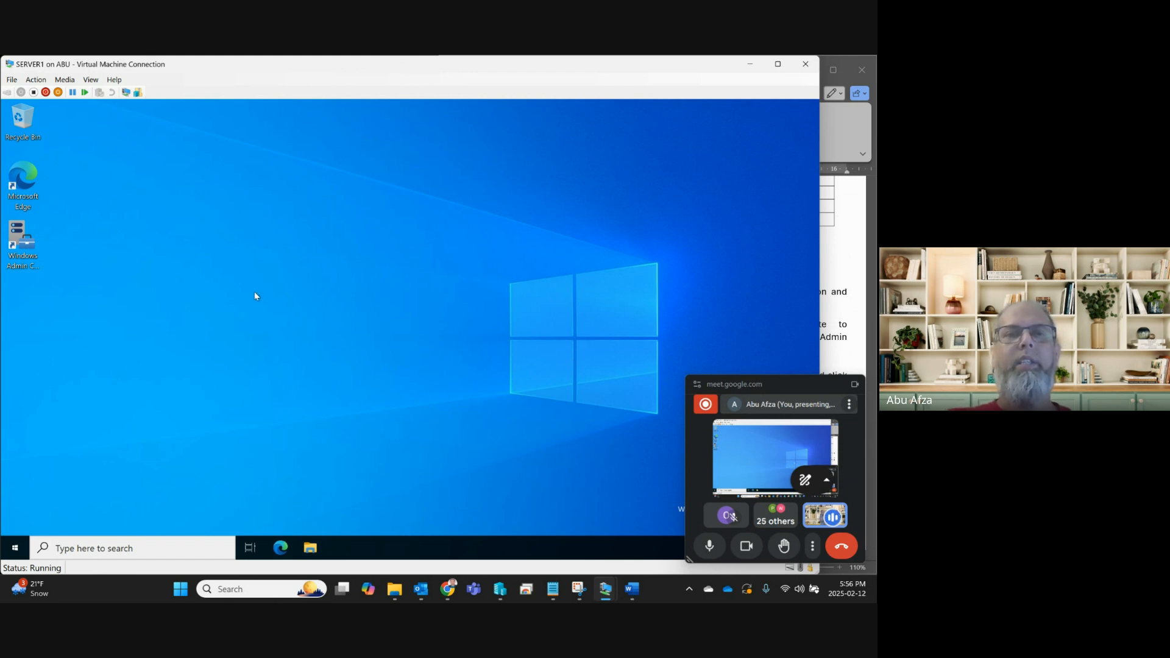
# Launch Windows Admin Center with pages restored and sign in using the saved administrator account.
pyautogui.doubleClick(36, 260)
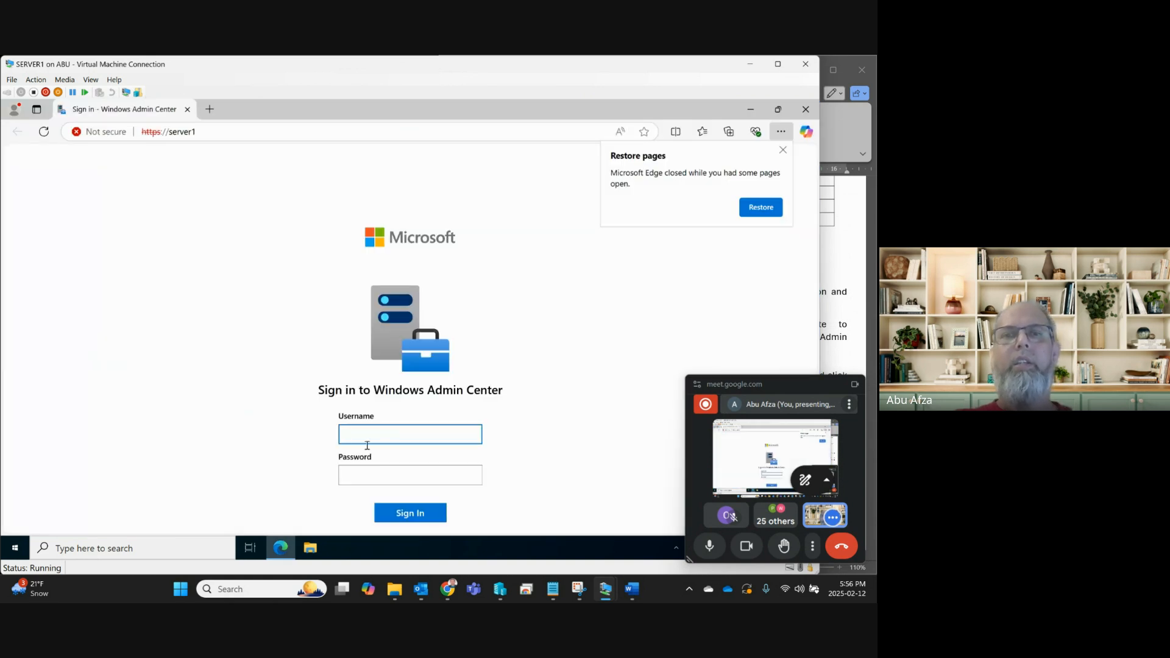
pyautogui.click(755, 213)
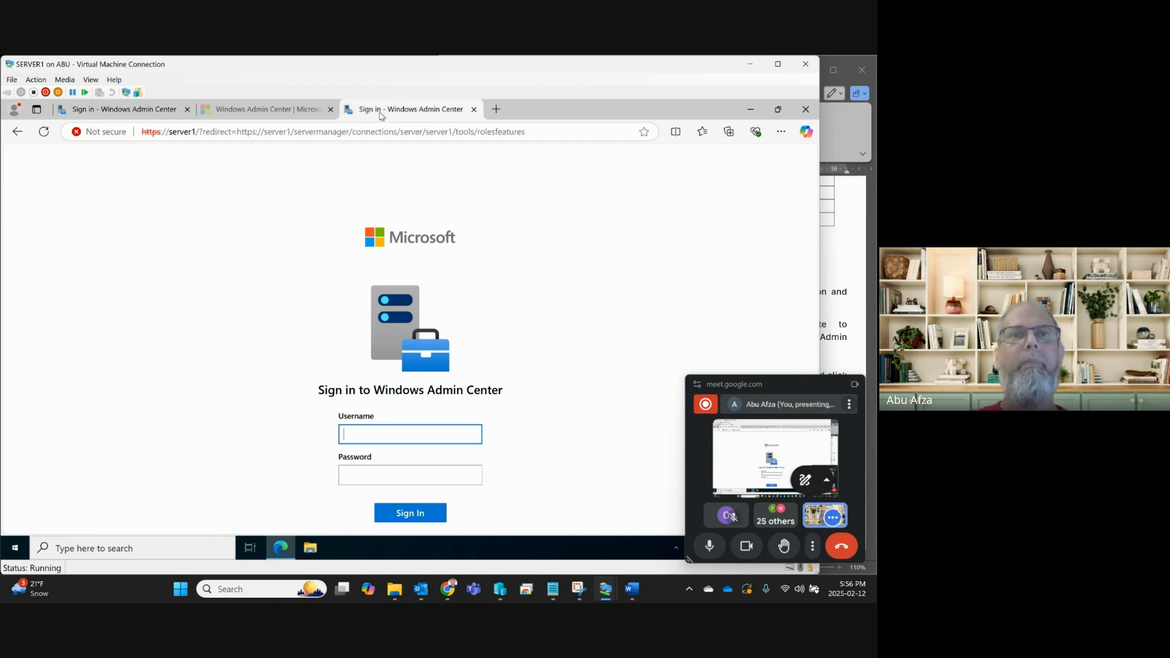
pyautogui.click(374, 435)
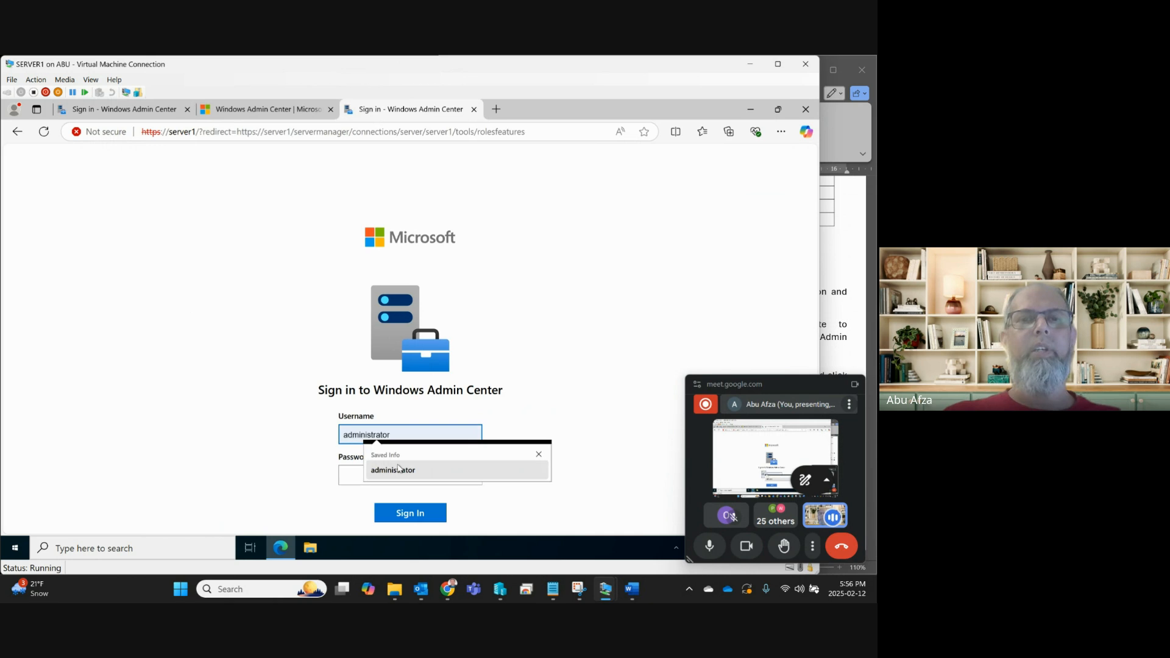
pyautogui.click(397, 468)
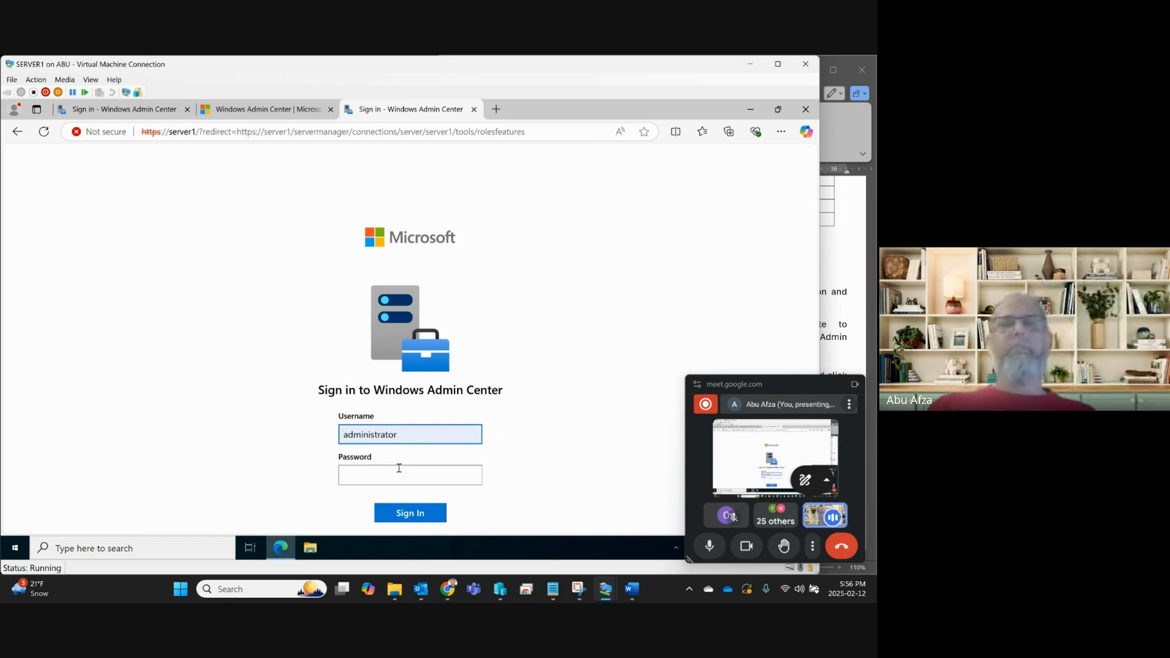
pyautogui.click(399, 476)
pyautogui.write('••••••')
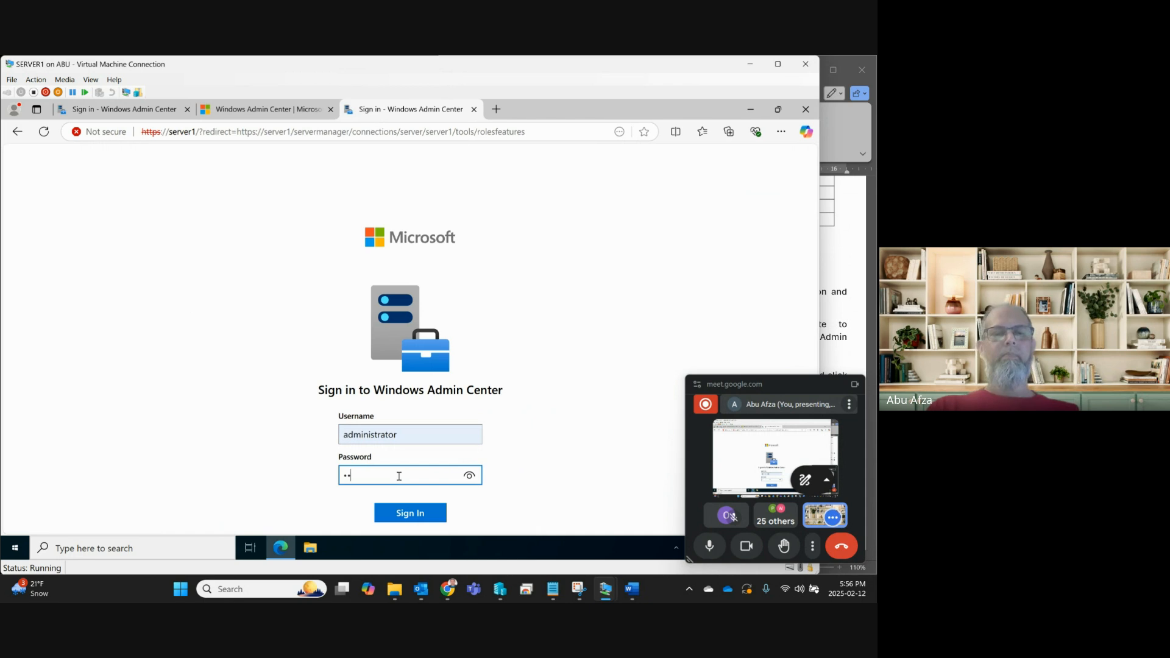
pyautogui.write('•••')
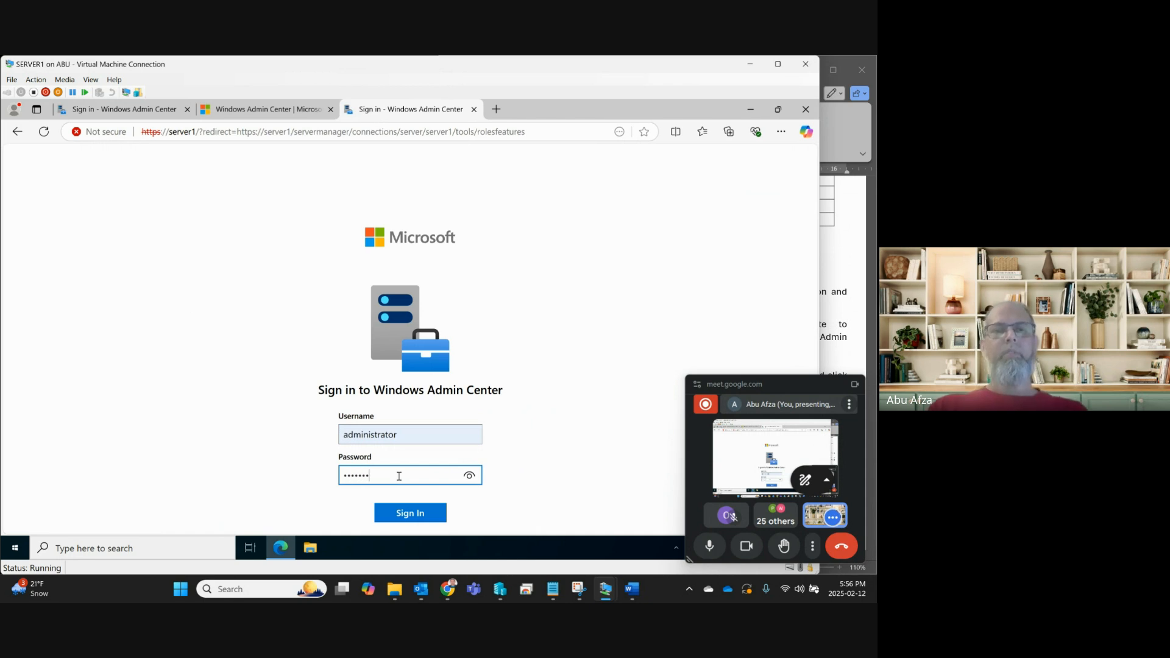
pyautogui.click(427, 513)
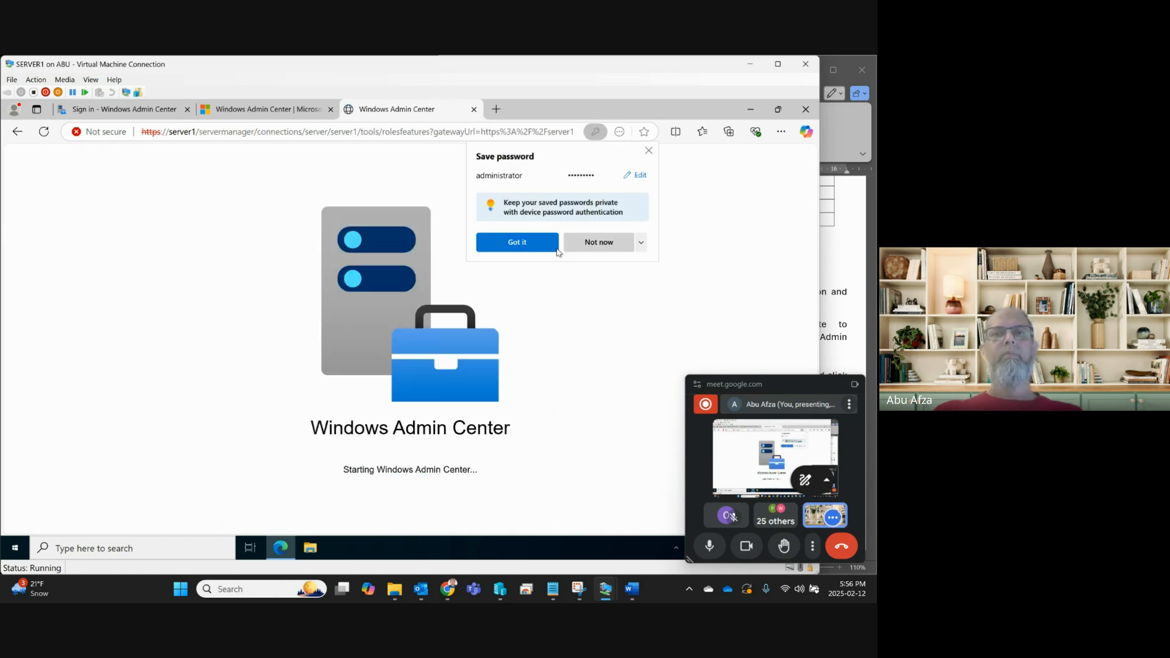
pyautogui.click(556, 247)
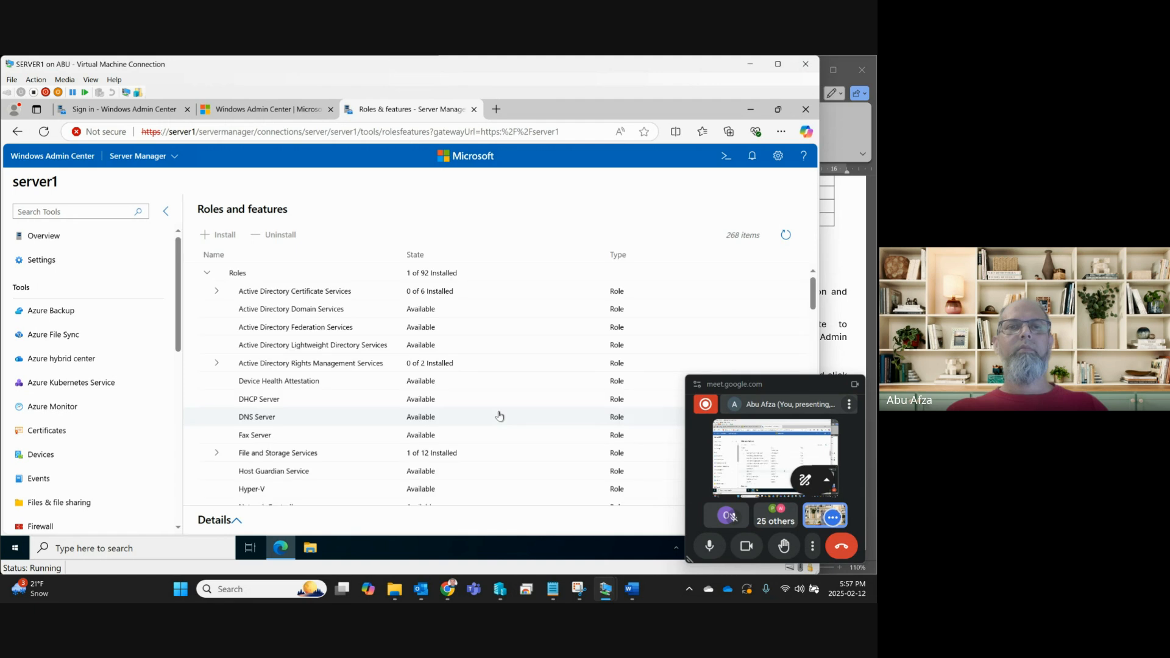
# Confirm DHCP Server reads Available in server1's roles list, then clear its selection.
pyautogui.click(285, 405)
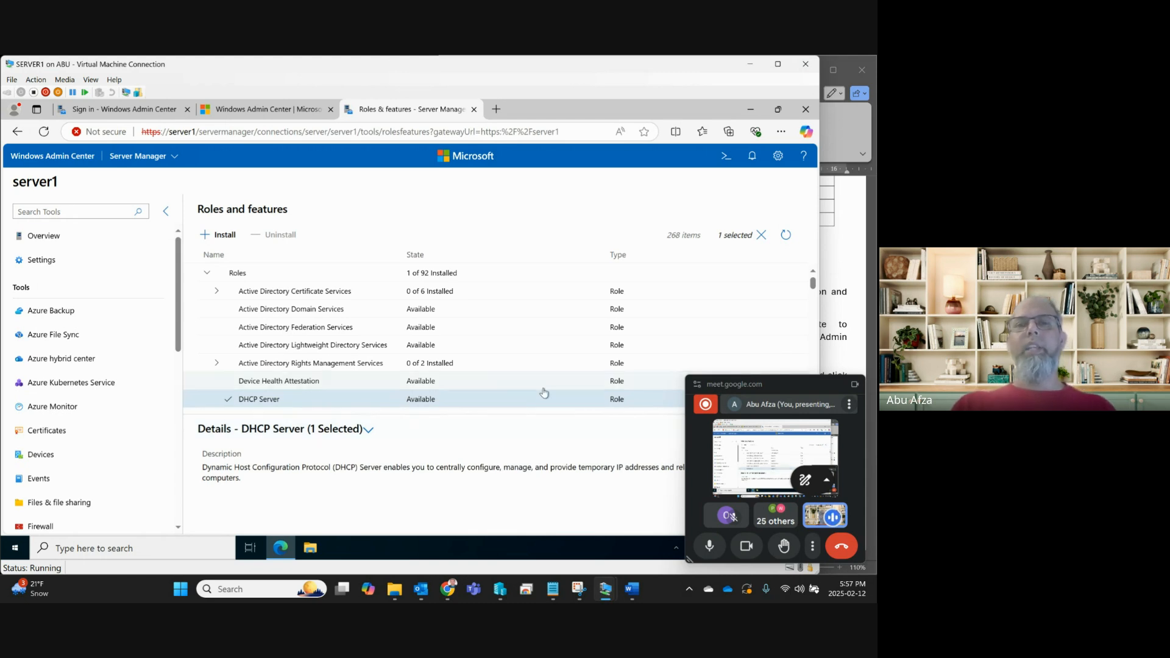
pyautogui.scroll(-2, 544, 396)
pyautogui.scroll(-1, 544, 393)
pyautogui.scroll(2, 543, 390)
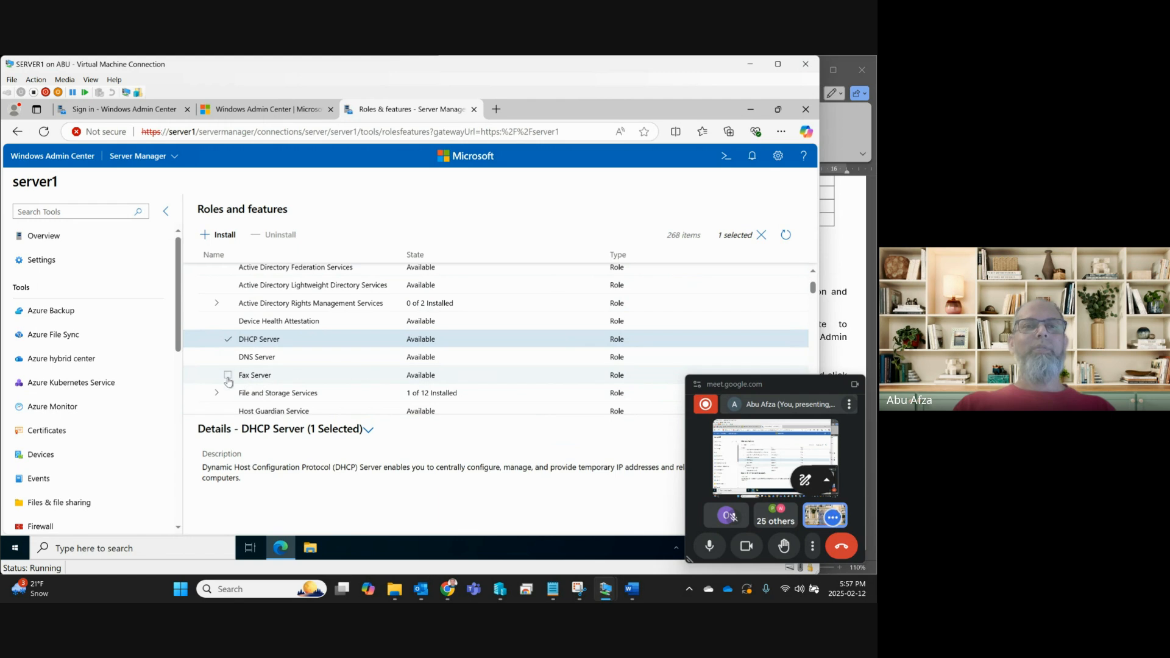
pyautogui.click(228, 339)
# Check step 10 in the Word lab document and return to Windows Admin Center.
pyautogui.click(843, 255)
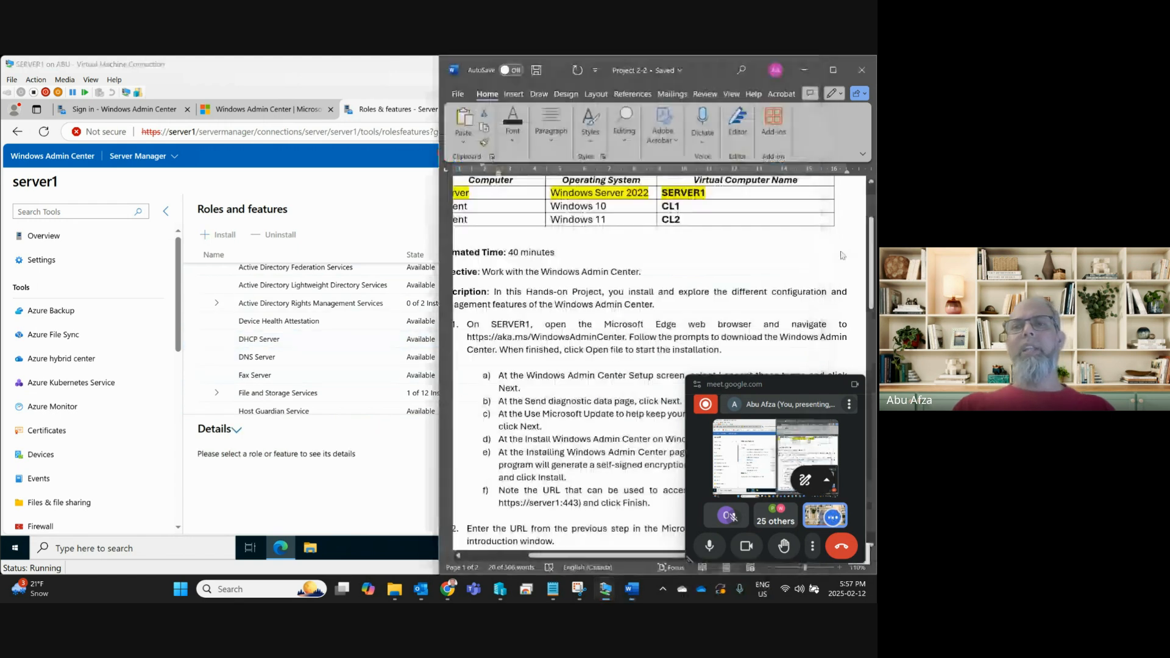
pyautogui.scroll(-15, 610, 366)
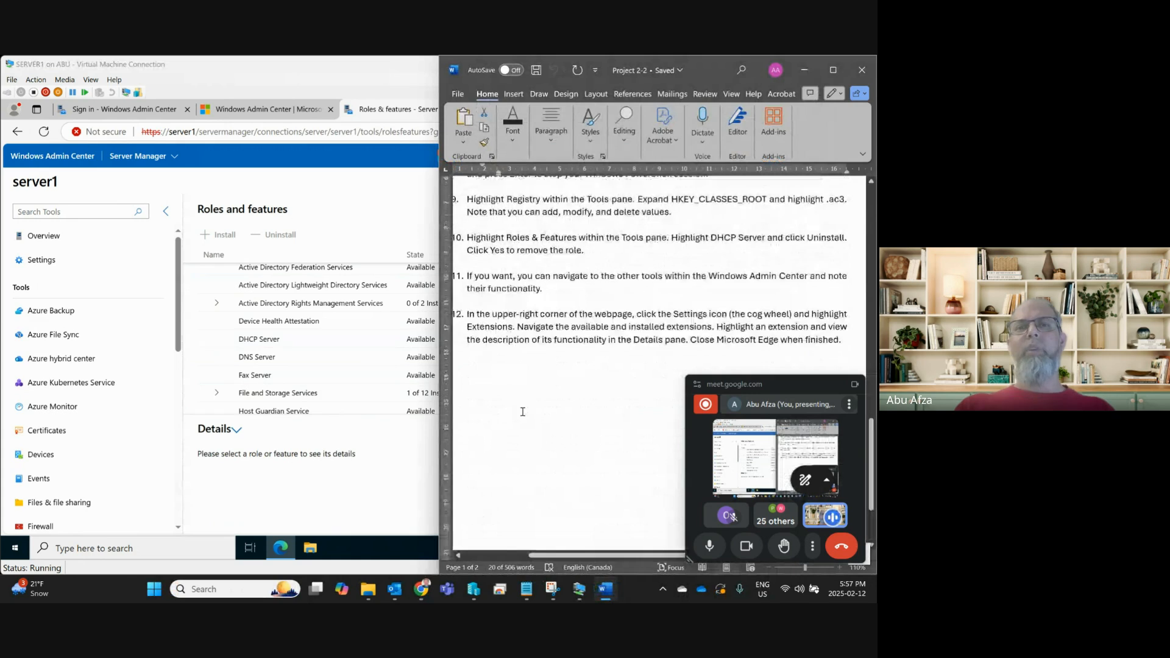
pyautogui.scroll(1, 523, 412)
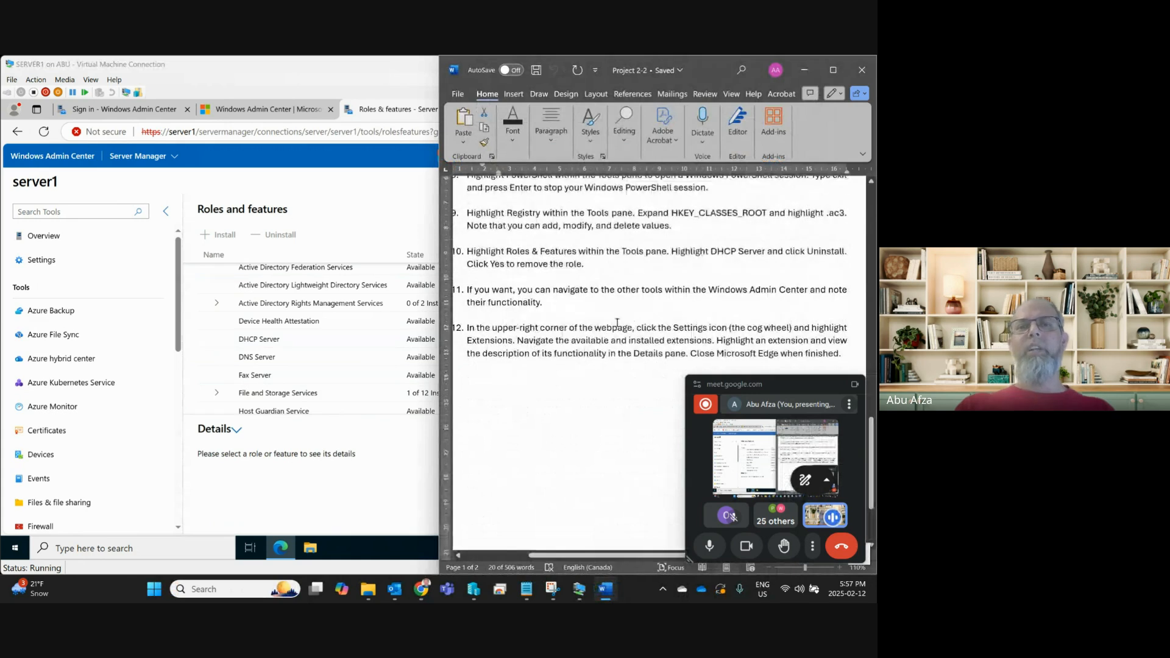
pyautogui.click(331, 196)
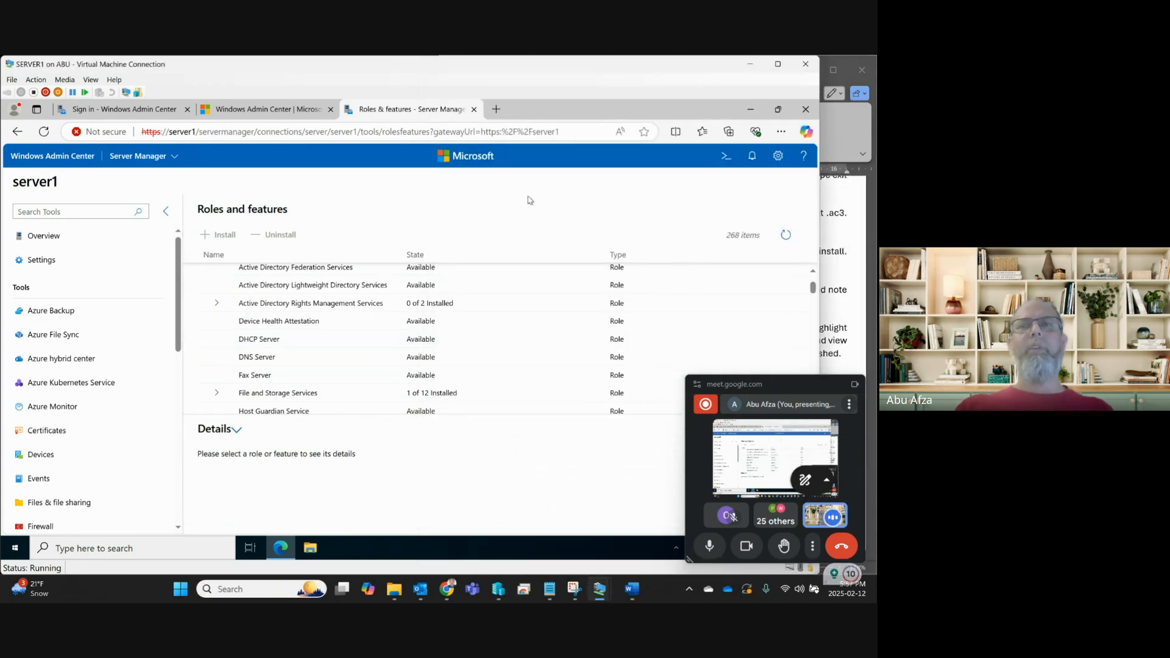
# View Windows Admin Center Settings, reconnecting to the server1 gateway to reopen them.
pyautogui.click(777, 156)
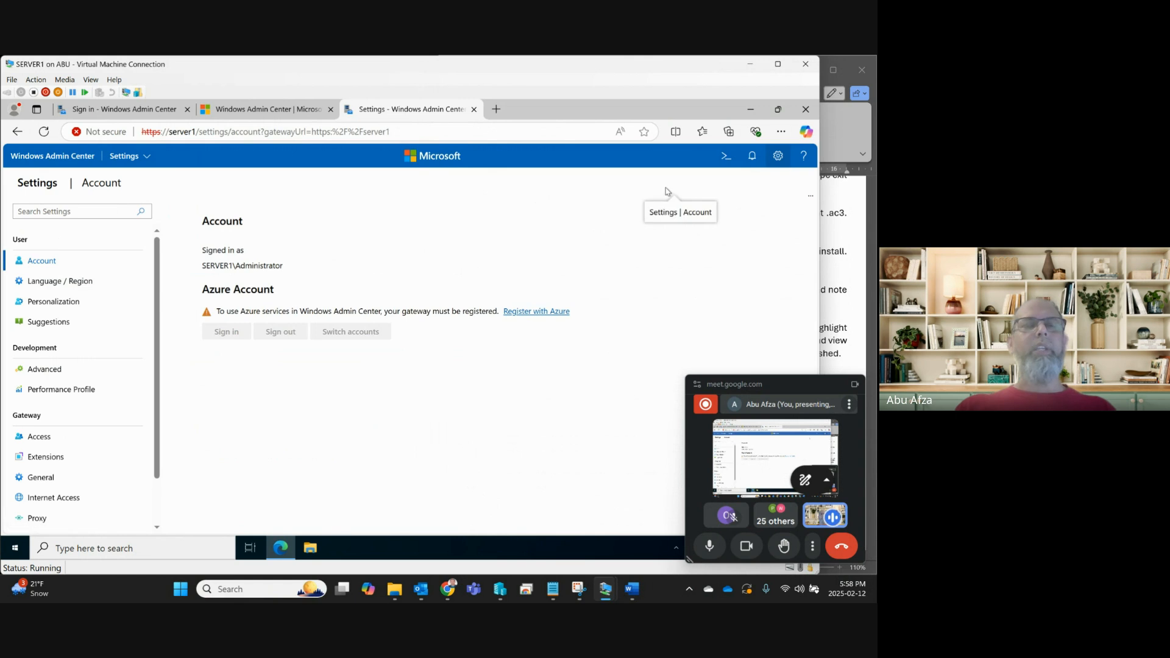
pyautogui.click(39, 157)
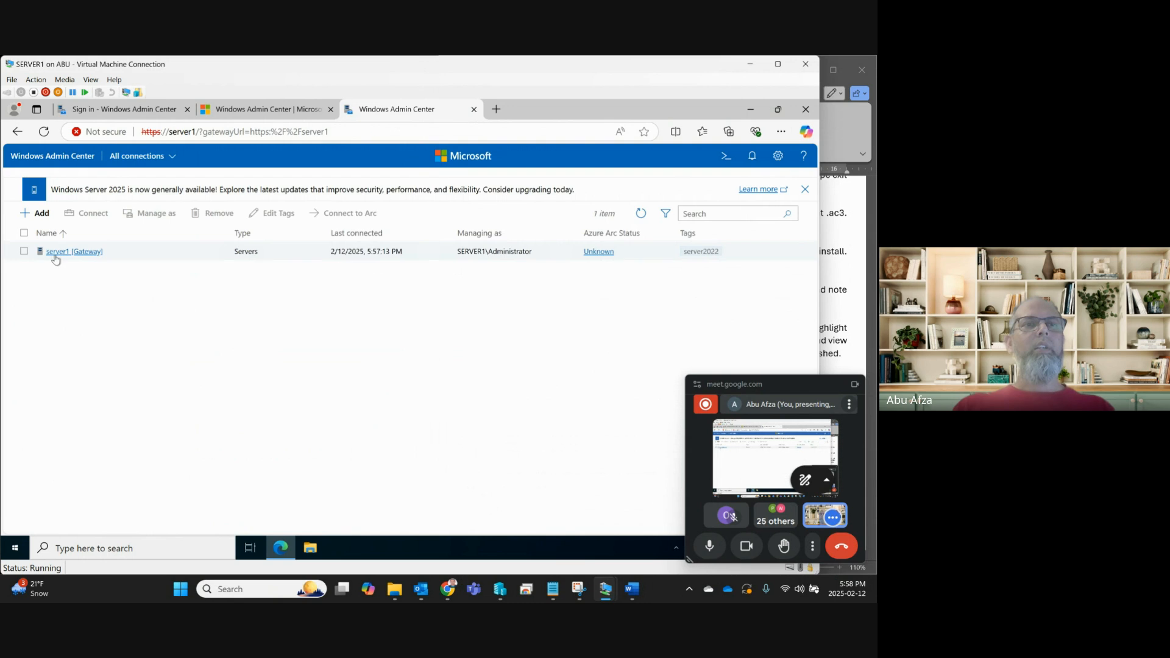
pyautogui.click(56, 252)
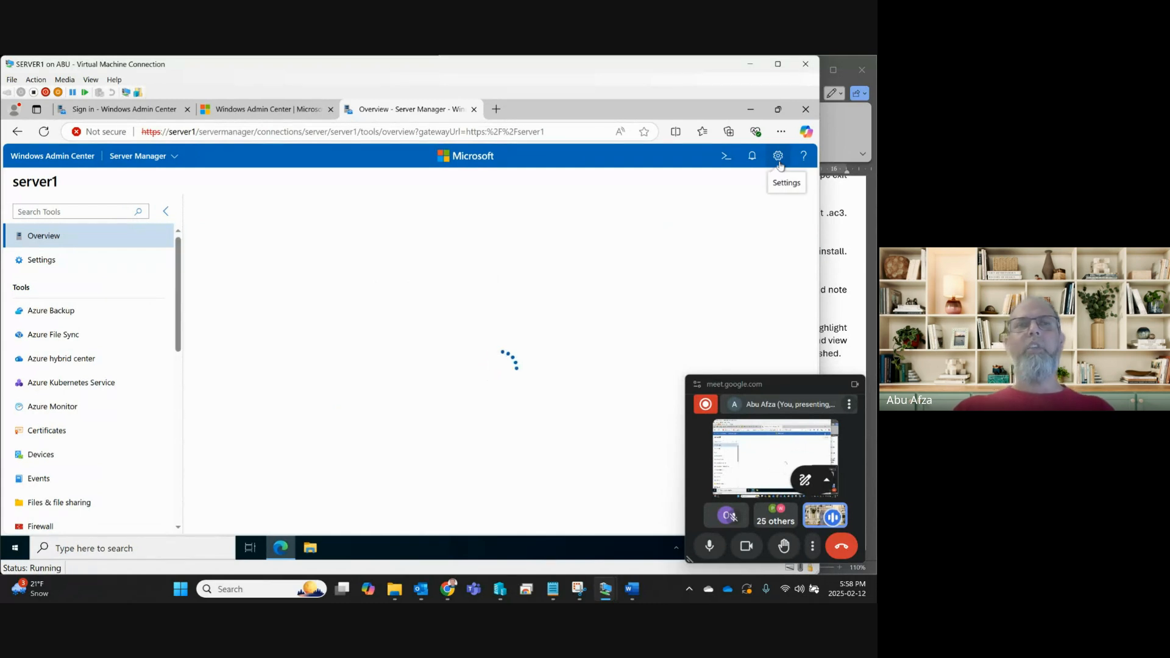
pyautogui.click(779, 163)
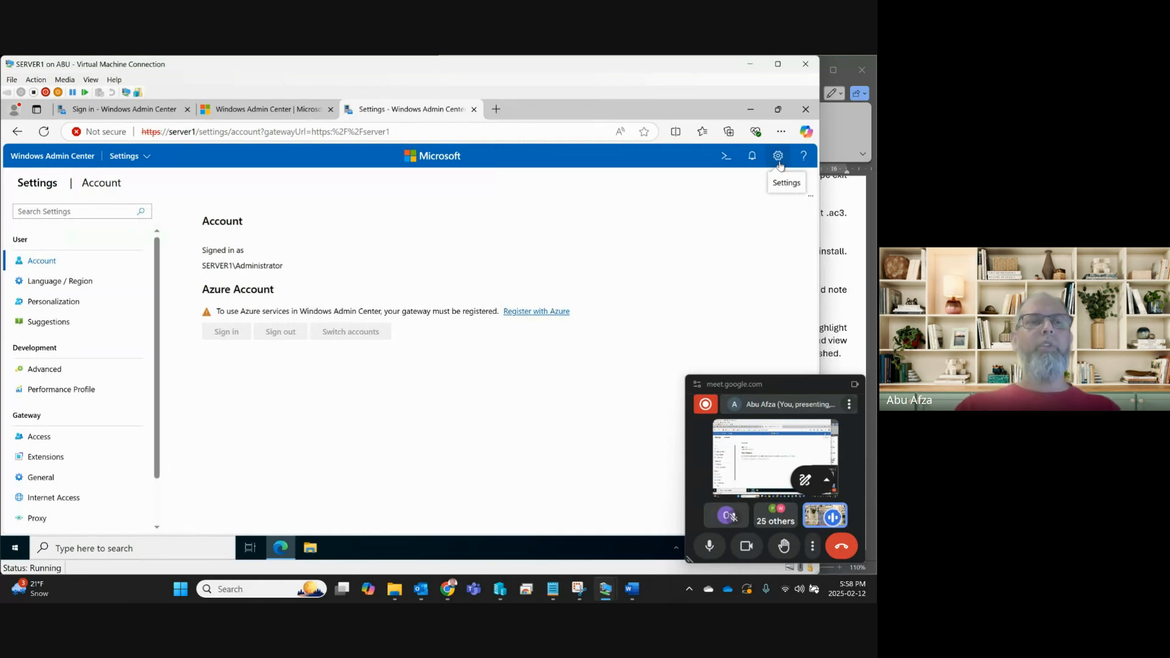
pyautogui.scroll(-1, 133, 375)
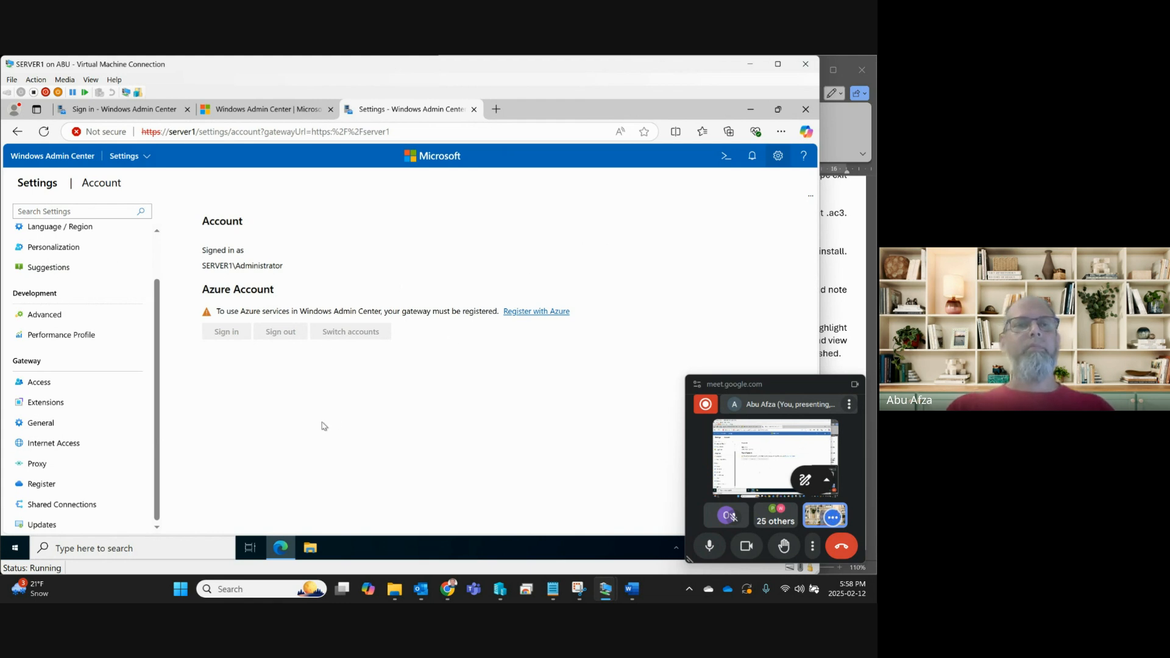
# Close Edge and restore File Explorer showing the 3.Feb122025_WAC folder.
pyautogui.click(806, 109)
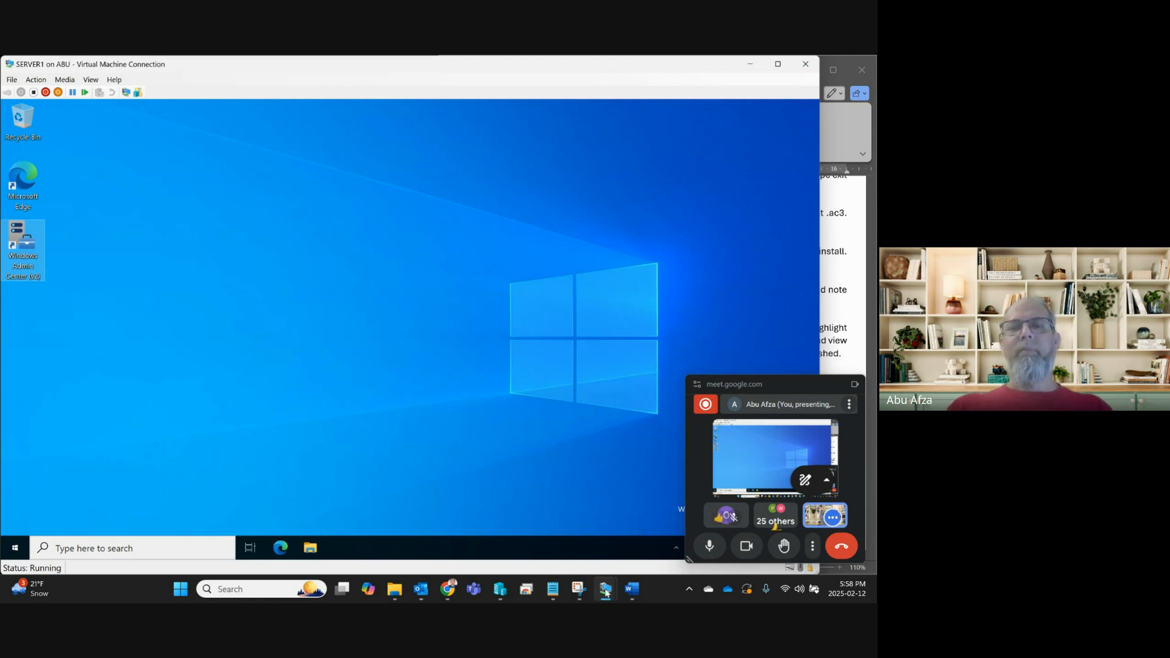
pyautogui.moveTo(633, 596)
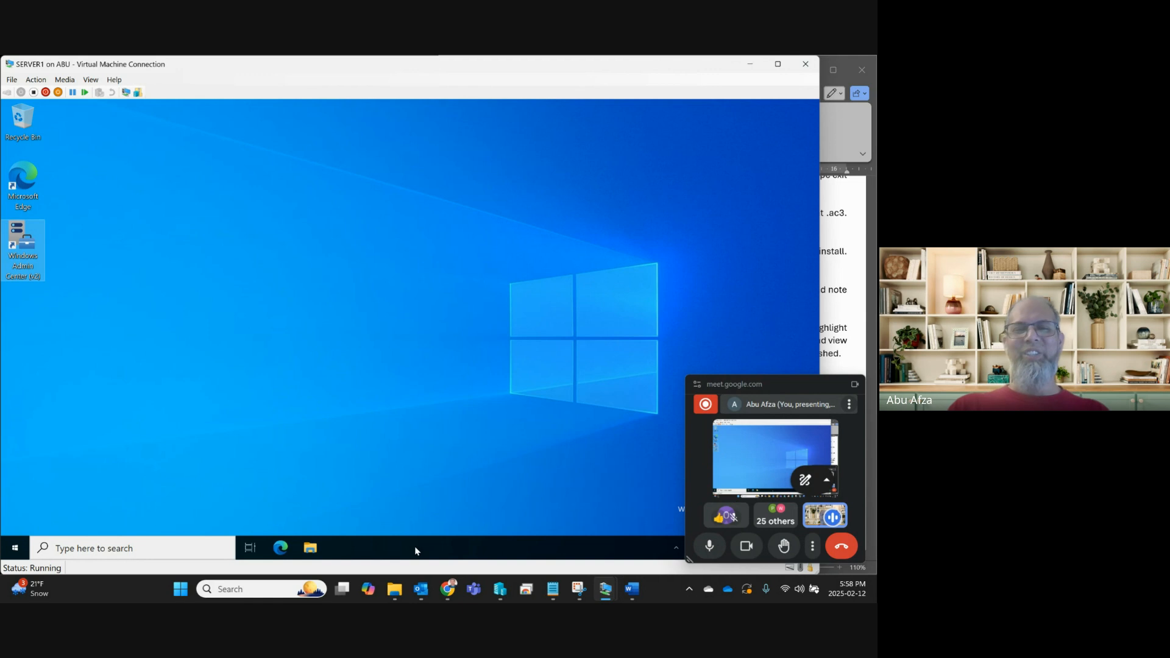
pyautogui.moveTo(404, 594)
pyautogui.click(393, 521)
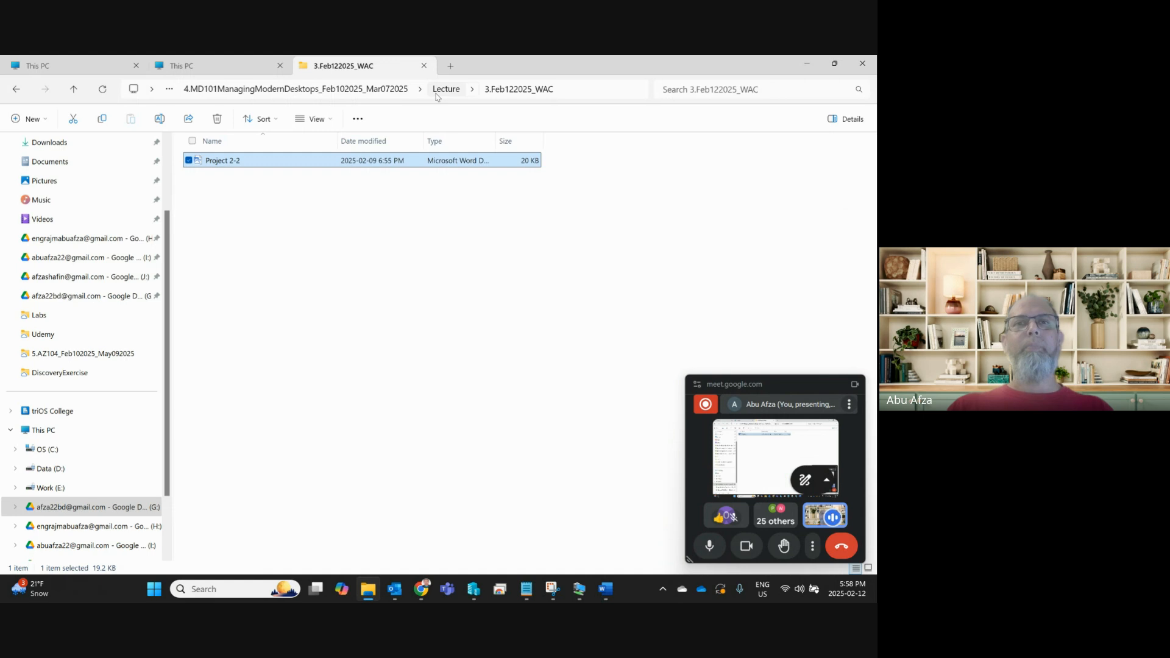
# Open MD101_Syllabus-v2025.2 from the Lecture folder, minimizing the Project 2-2 document and File Explorer.
pyautogui.click(441, 93)
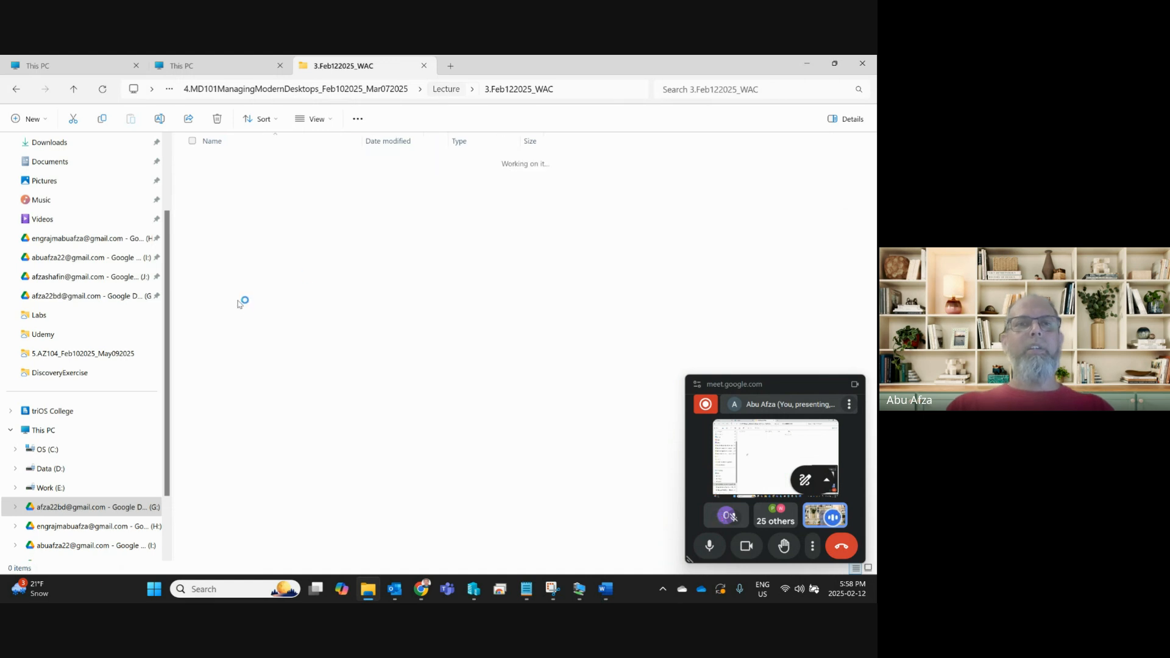
pyautogui.click(240, 266)
pyautogui.doubleClick(241, 266)
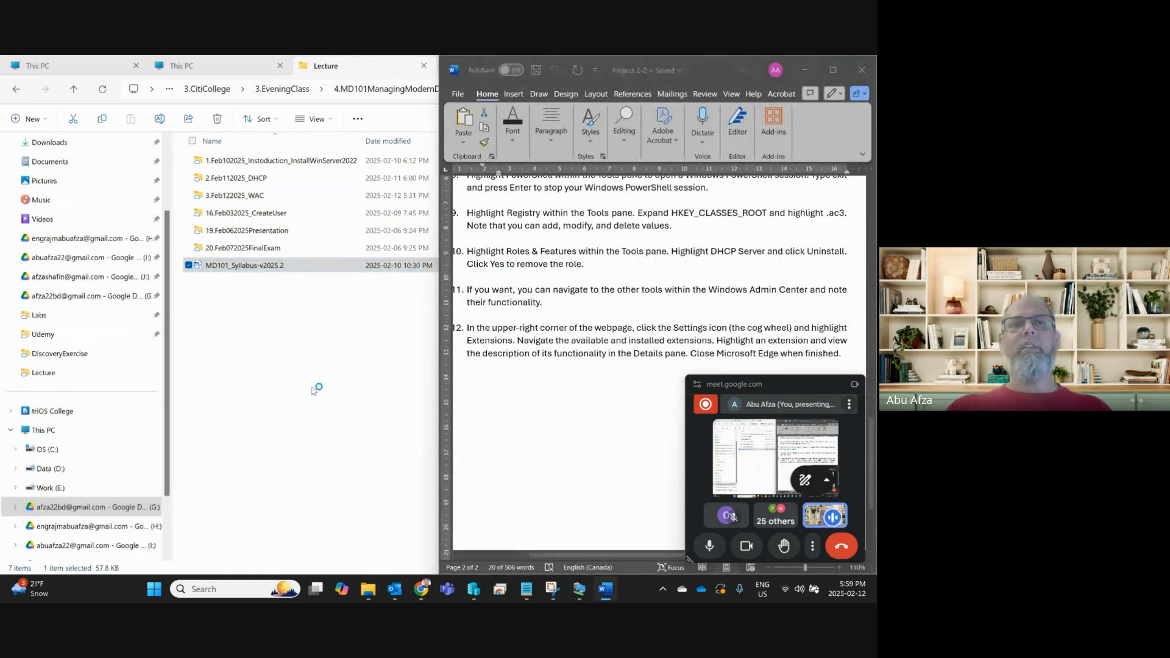
pyautogui.click(805, 68)
pyautogui.click(809, 64)
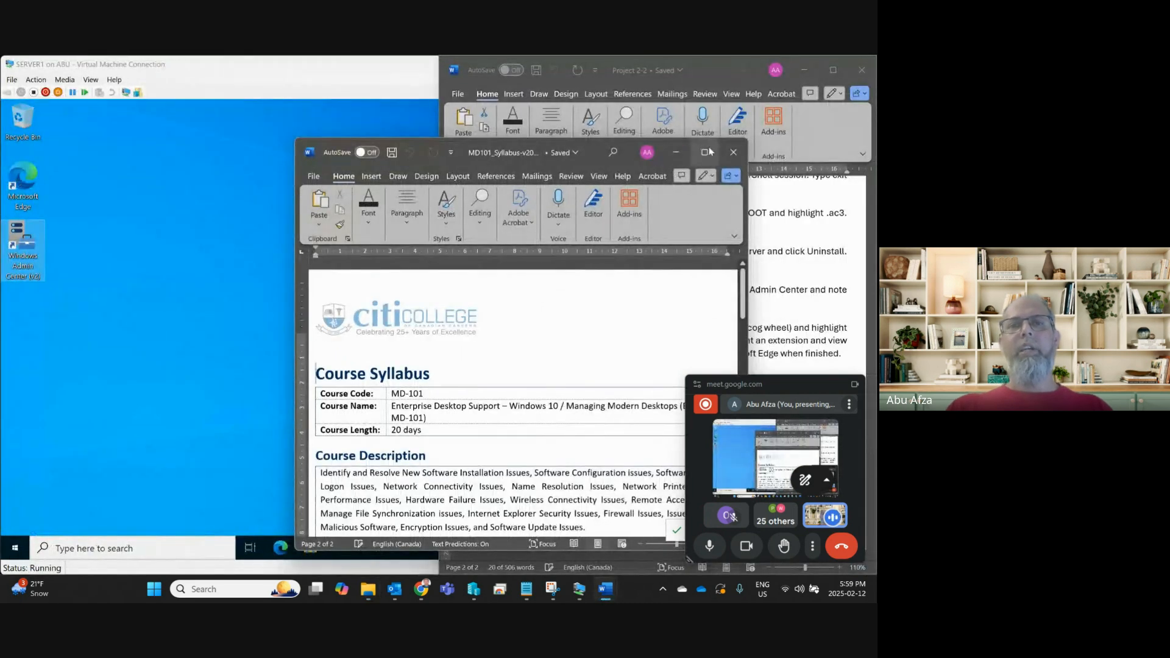
# Maximize the syllabus and scroll to the Daily Plan at a Glance table.
pyautogui.click(708, 152)
pyautogui.scroll(-10, 474, 384)
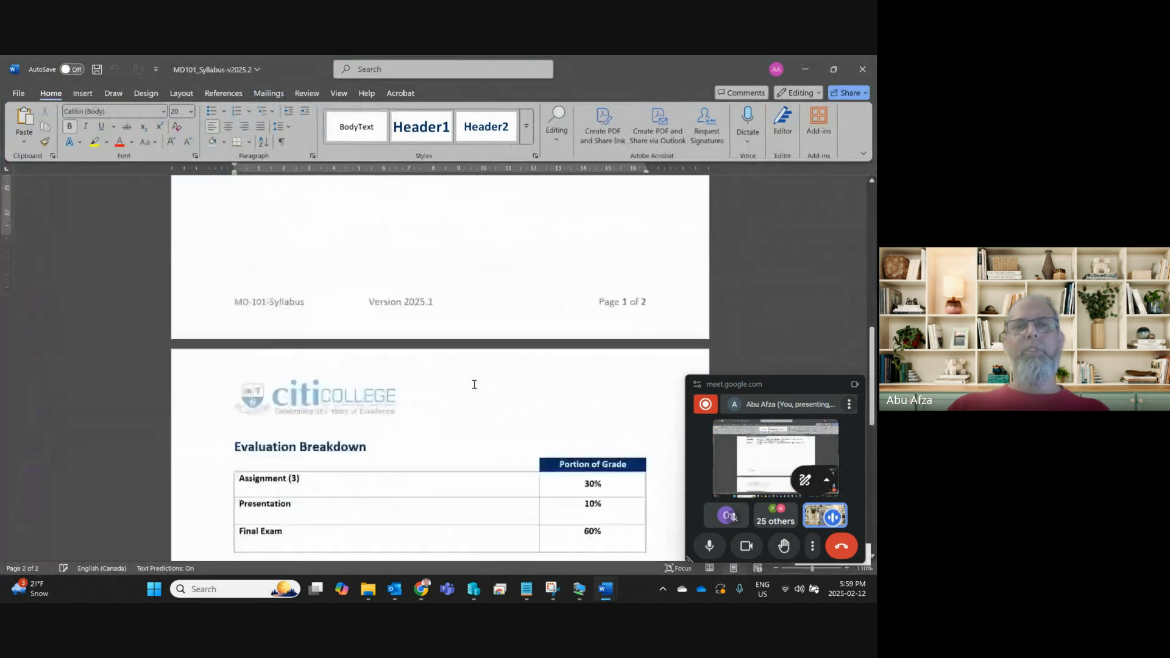
pyautogui.scroll(-10, 474, 384)
pyautogui.scroll(3, 401, 323)
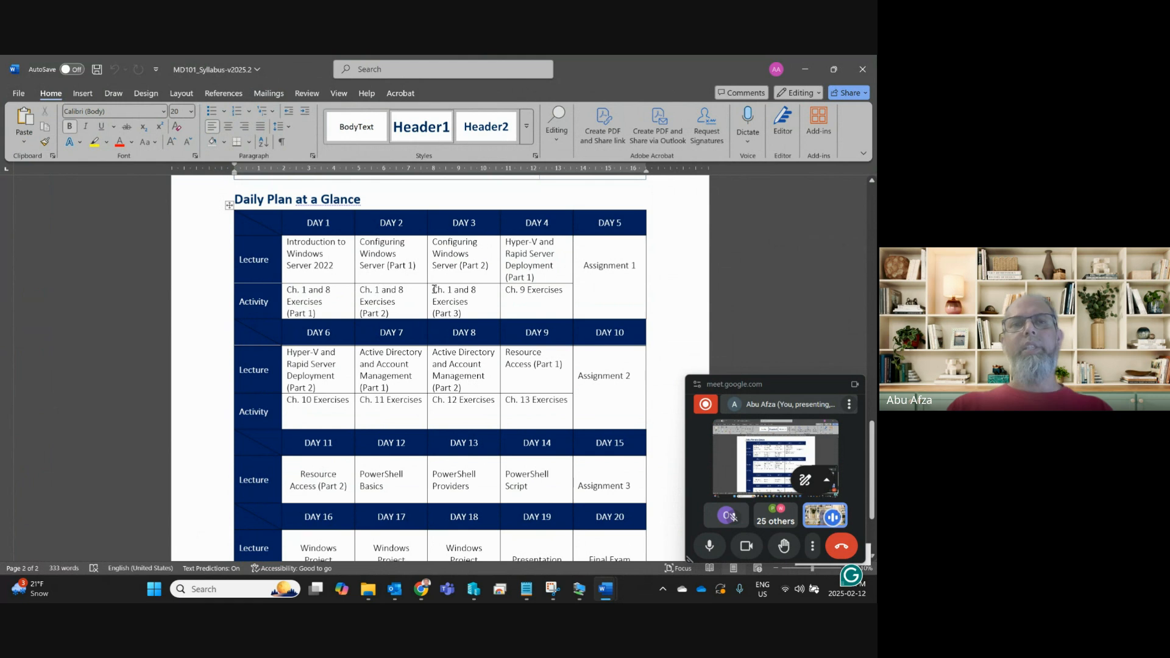
# Highlight the DAY 3 activity and DAY 4 lecture topic, then bring SERVER1's window forward.
pyautogui.moveTo(434, 289); pyautogui.dragTo(476, 301)
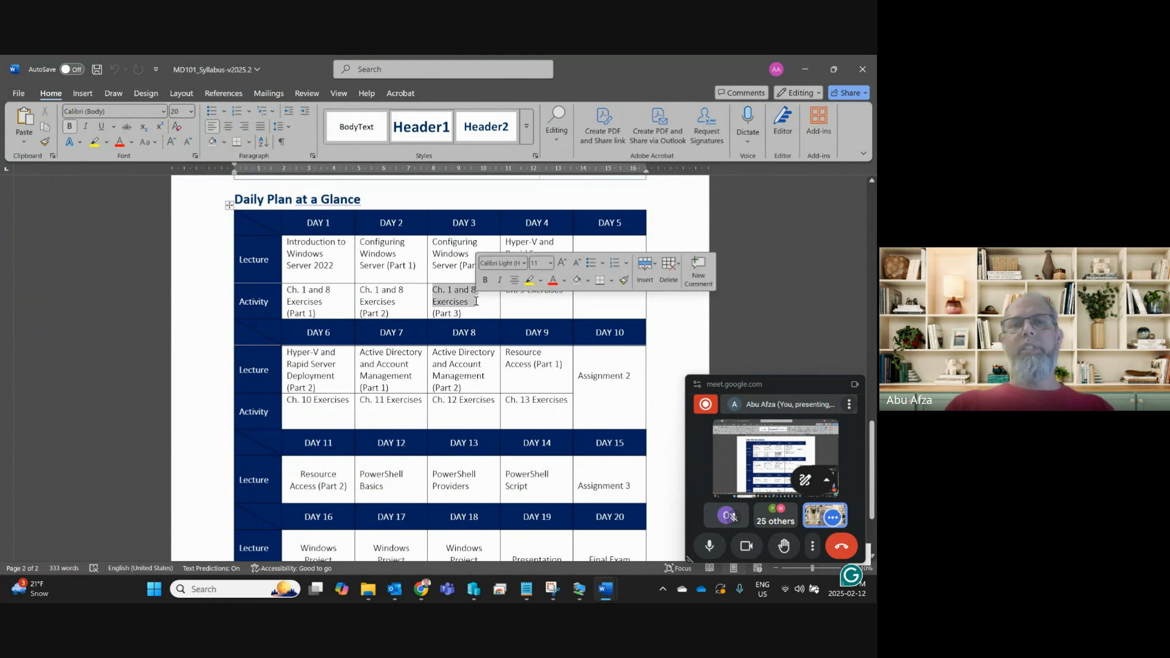
pyautogui.click(417, 296)
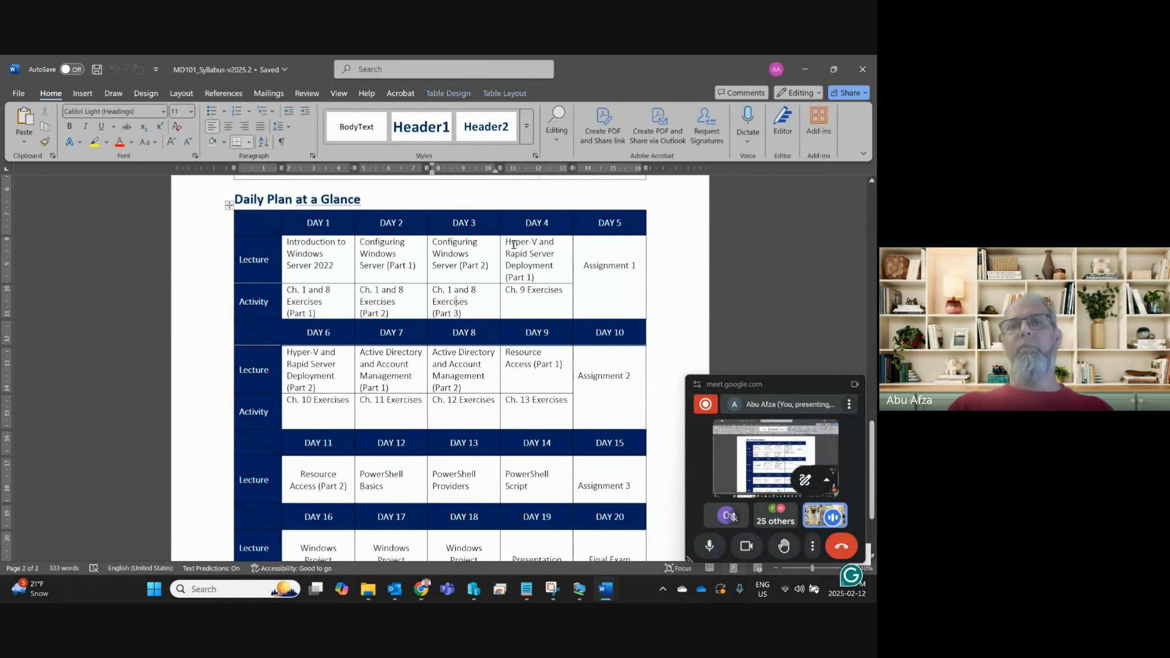
pyautogui.moveTo(509, 243); pyautogui.dragTo(532, 263)
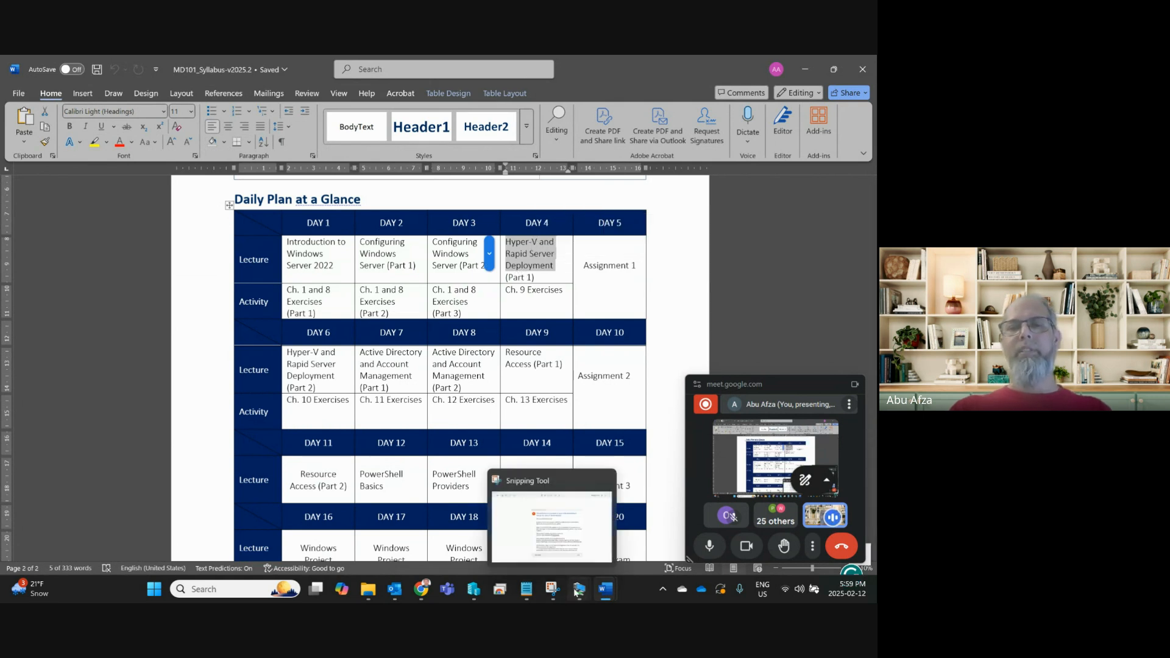
pyautogui.moveTo(579, 588)
pyautogui.click(617, 528)
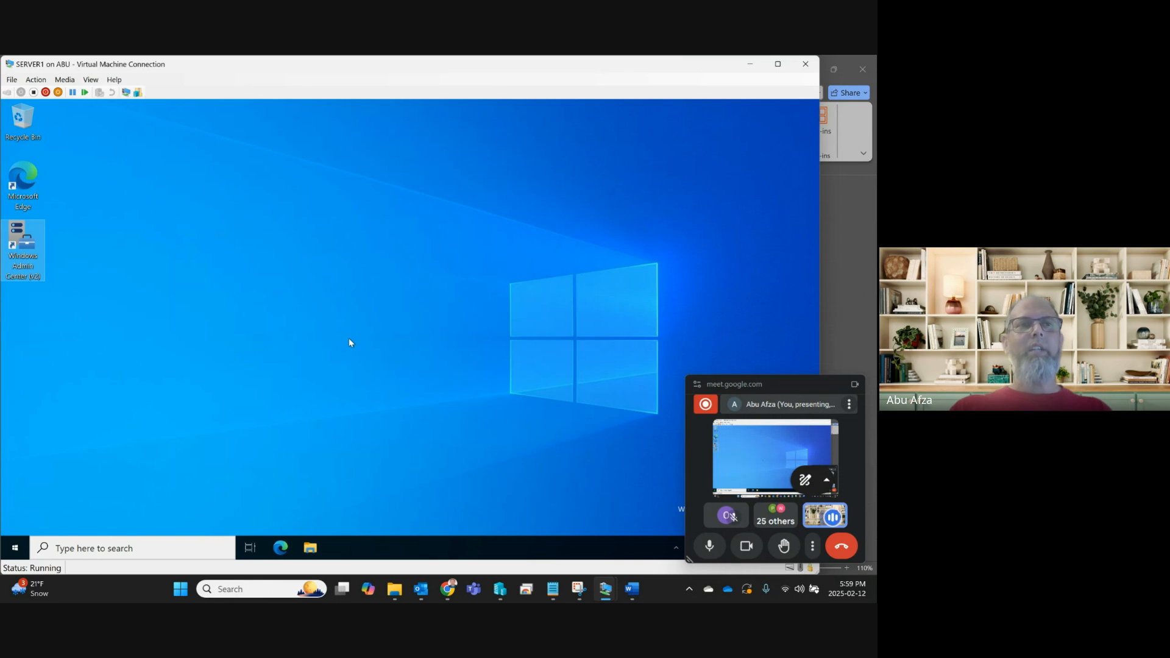